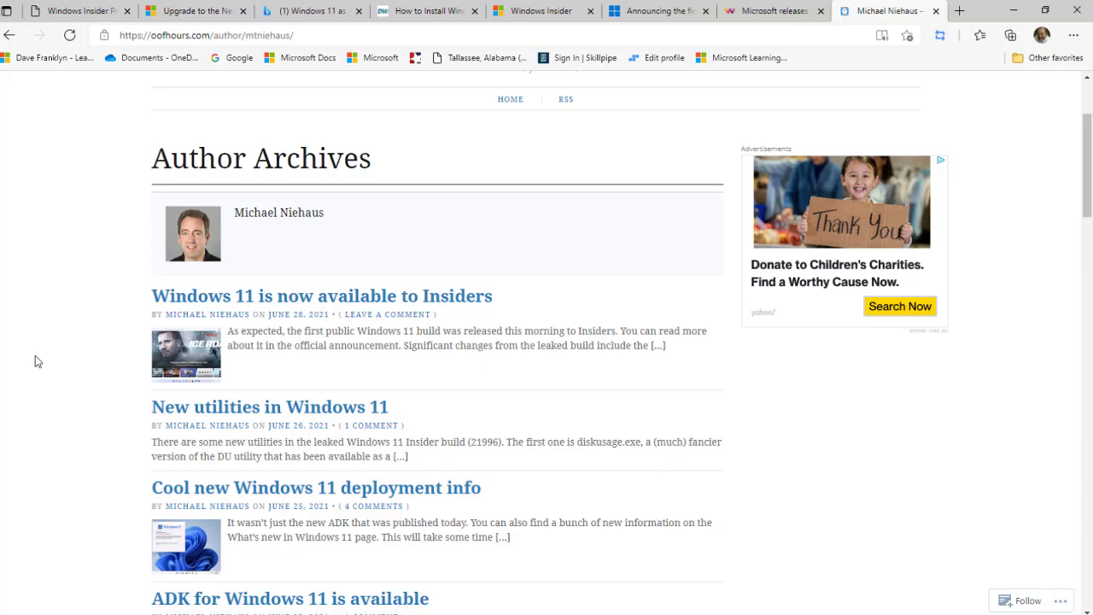
Open the 'Windows 11 announcement summary' post from the archive and scroll through it.
scroll(35, 356, up, 2)
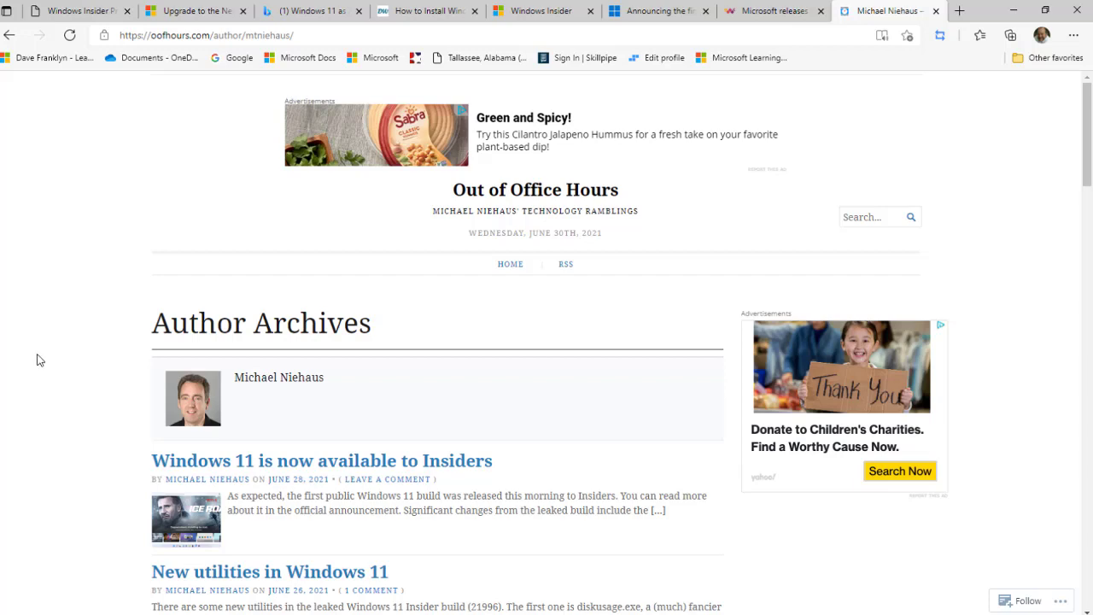
scroll(37, 359, down, 4)
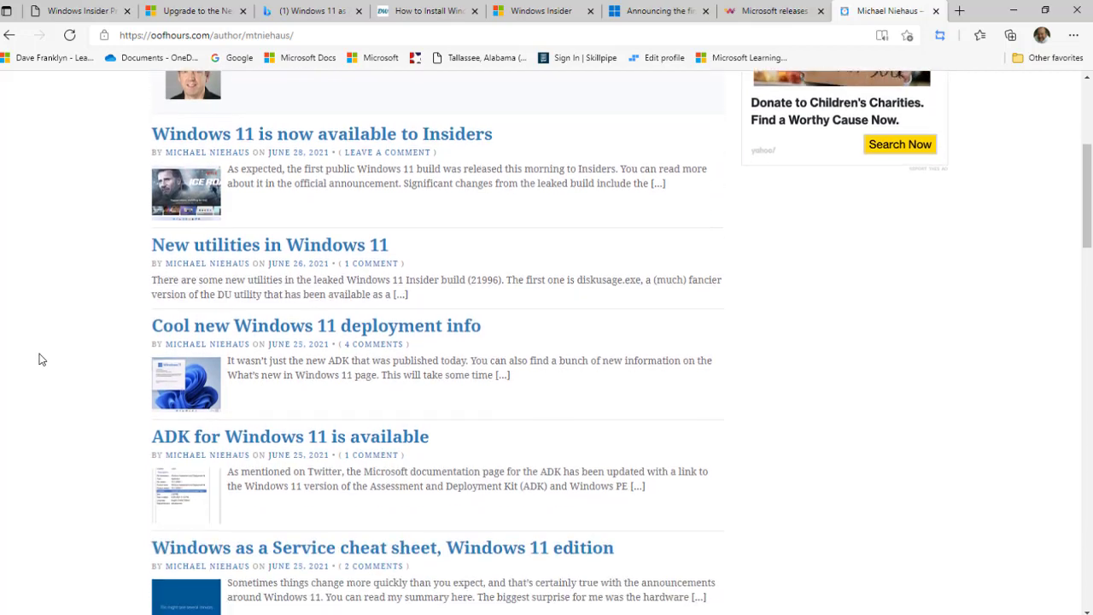
scroll(39, 359, down, 1)
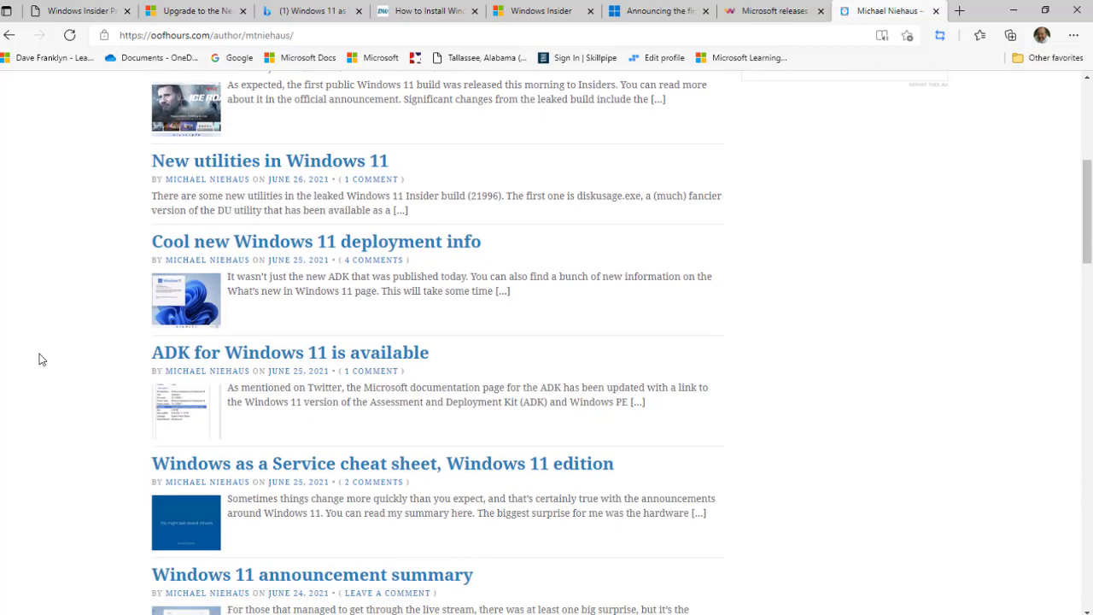
scroll(72, 355, down, 3)
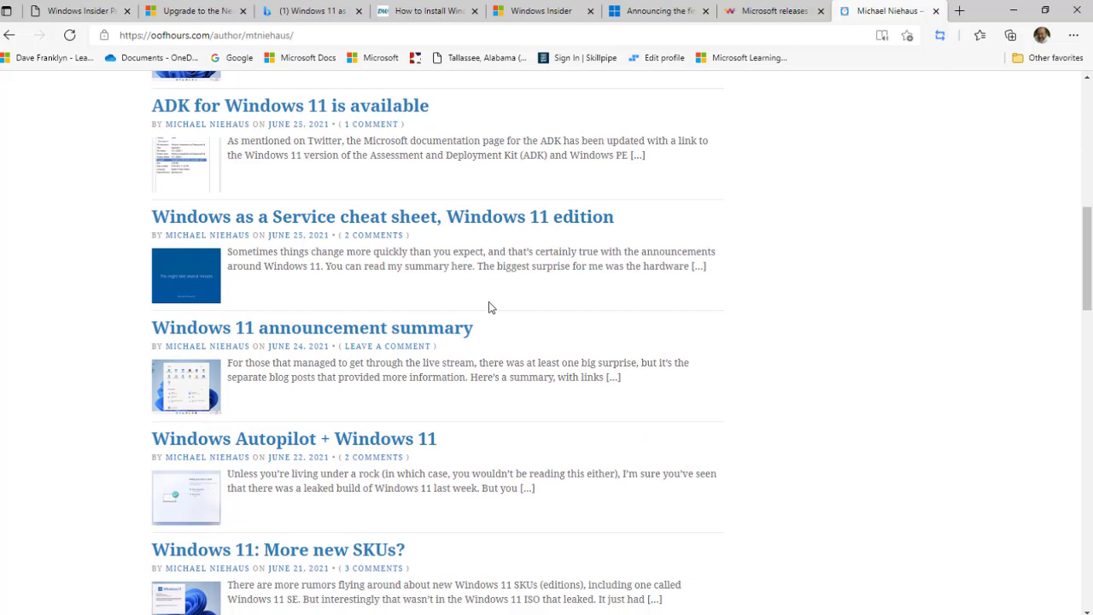
click(441, 327)
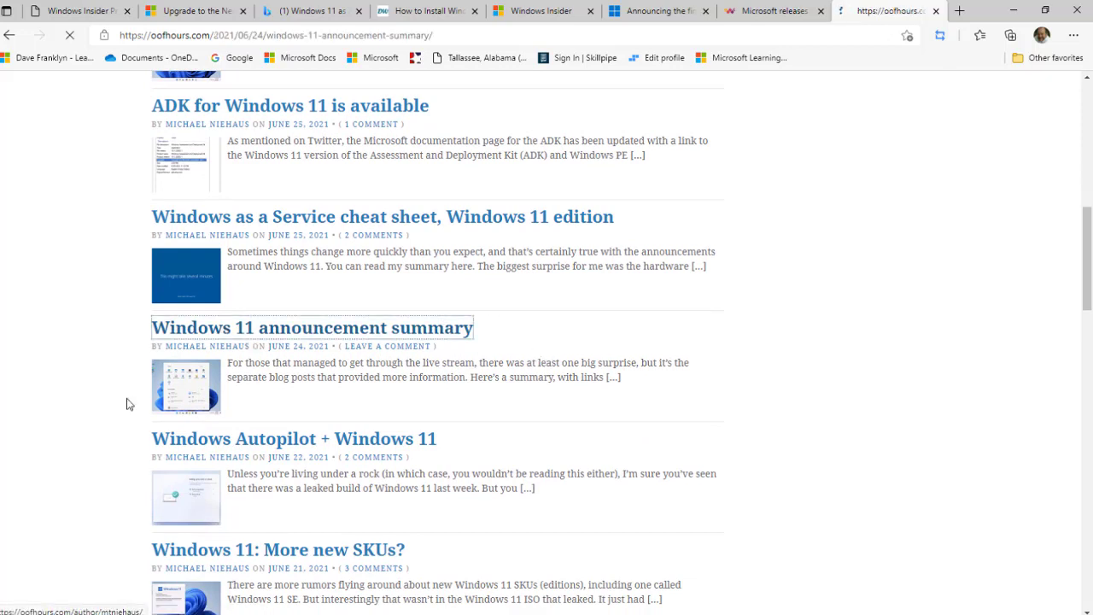
scroll(77, 360, down, 4)
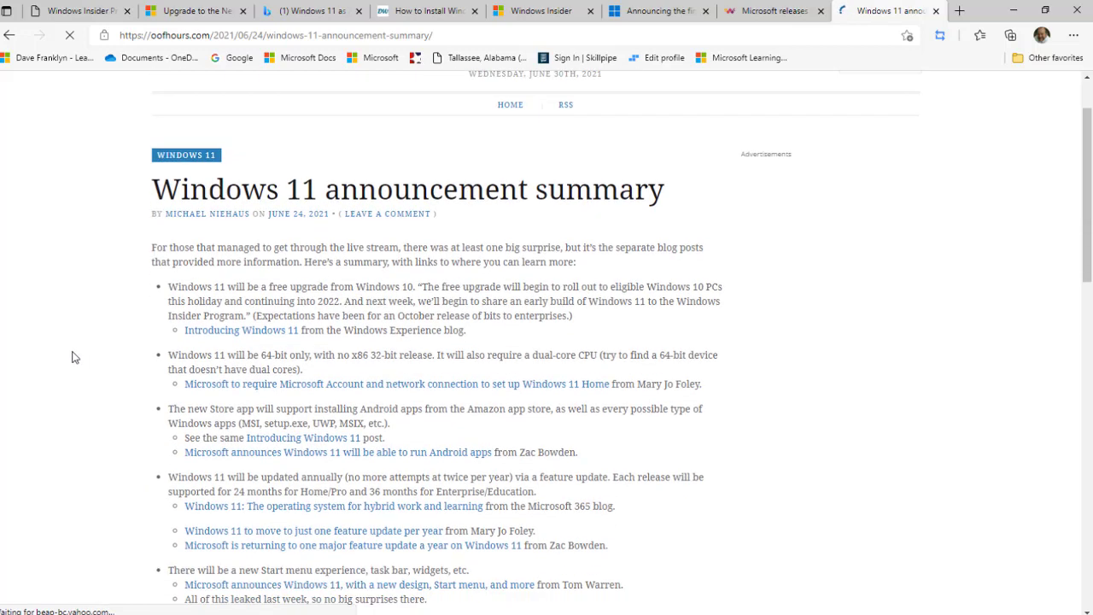
scroll(71, 358, up, 4)
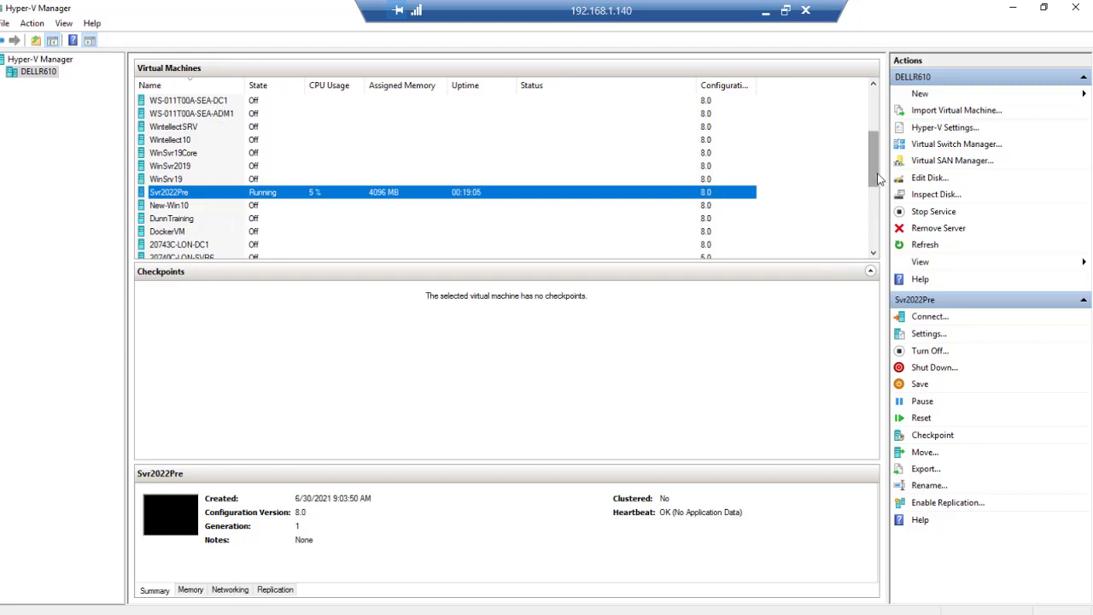
Bring the File Explorer window at D:\ISOs\Free to the front.
mouse_move(876, 183)
mouse_down()
mouse_move(874, 239)
mouse_move(876, 167)
mouse_move(875, 188)
mouse_up()
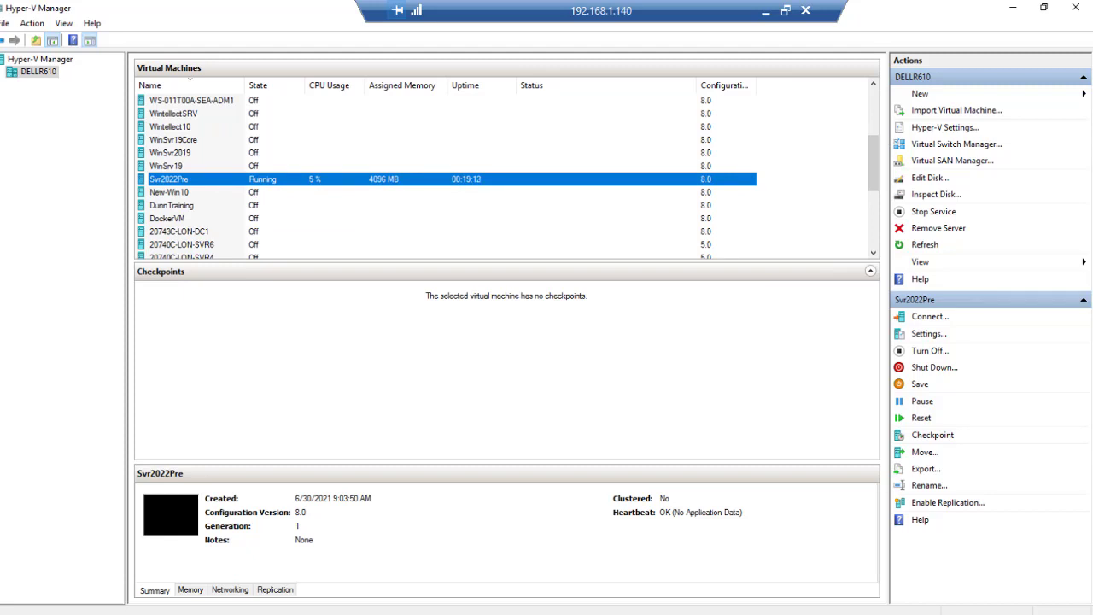
mouse_move(175, 608)
click(109, 607)
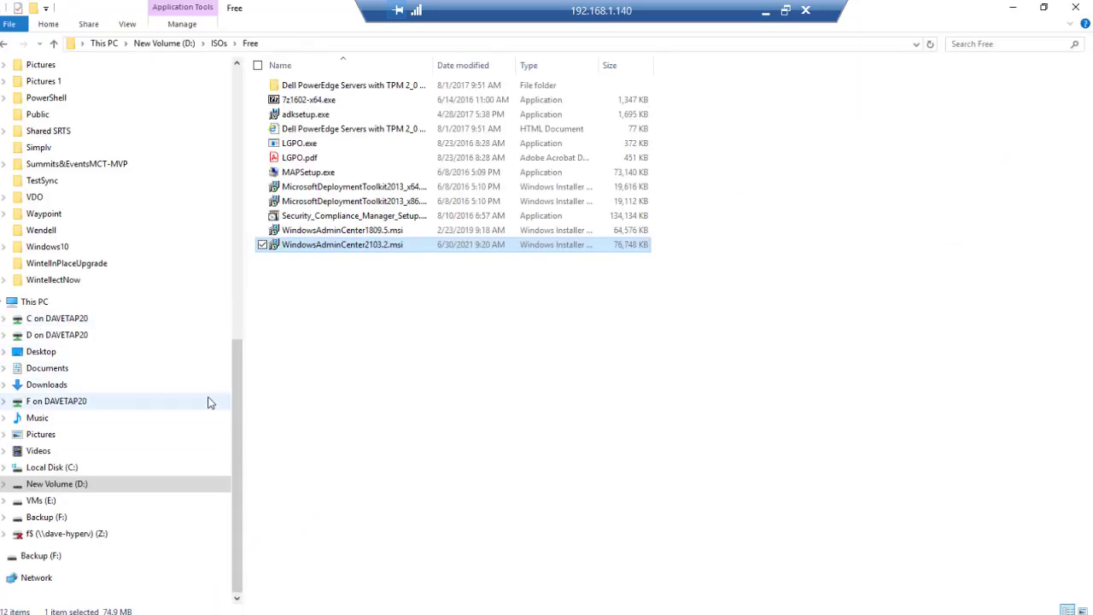
Show This PC's drives, including New Volume (D:), in File Explorer.
click(26, 304)
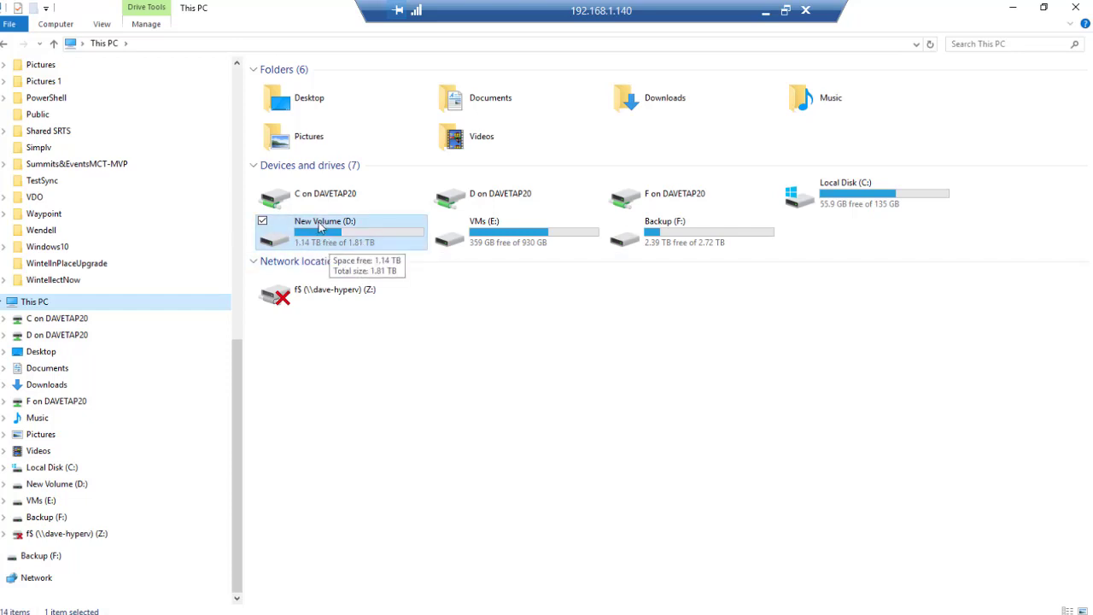
Browse to D:\ISOs\OS and select the 21996.1 CLIENT_CONSUMER ISO.
click(291, 221)
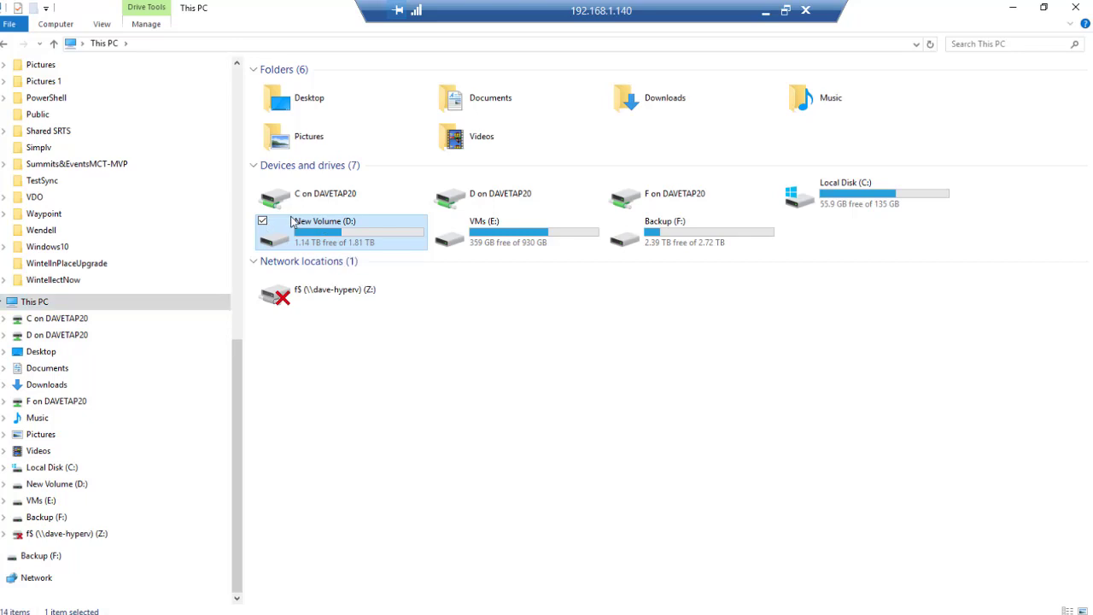
double_click(291, 221)
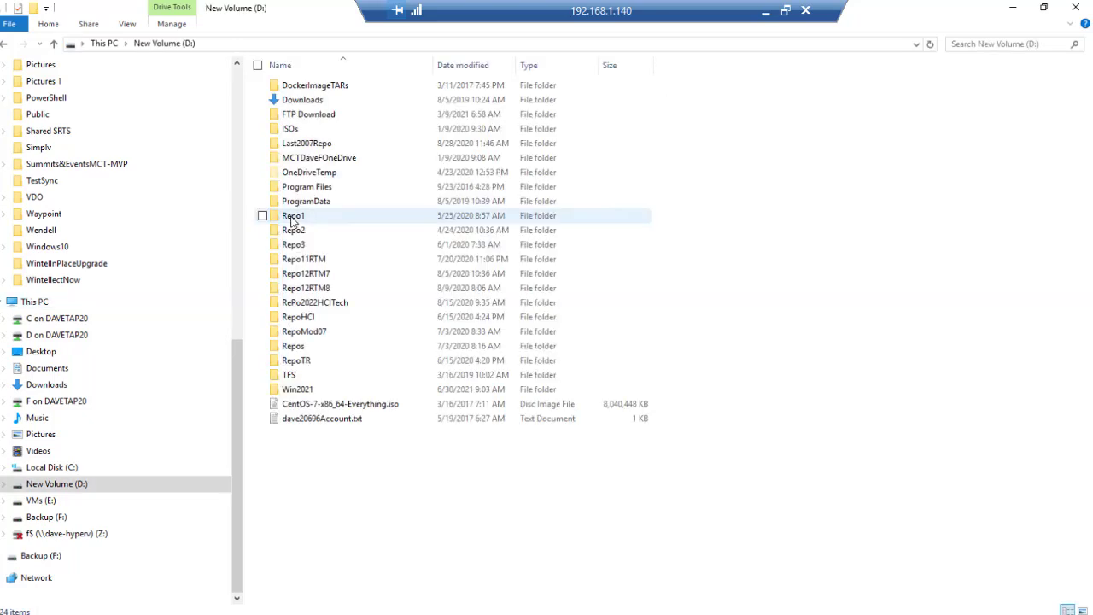
double_click(316, 134)
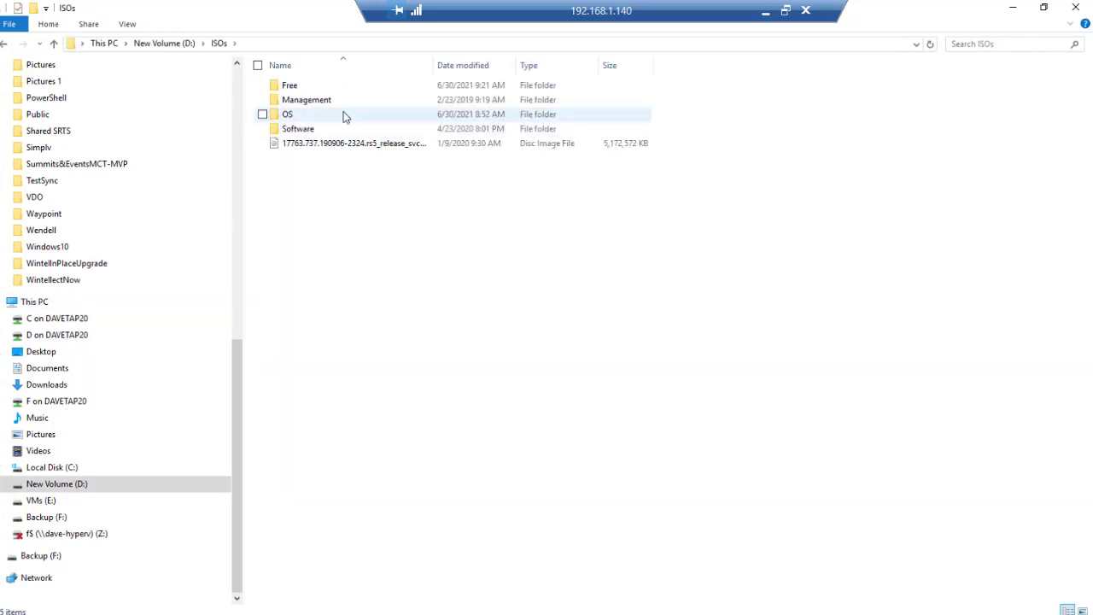
double_click(344, 116)
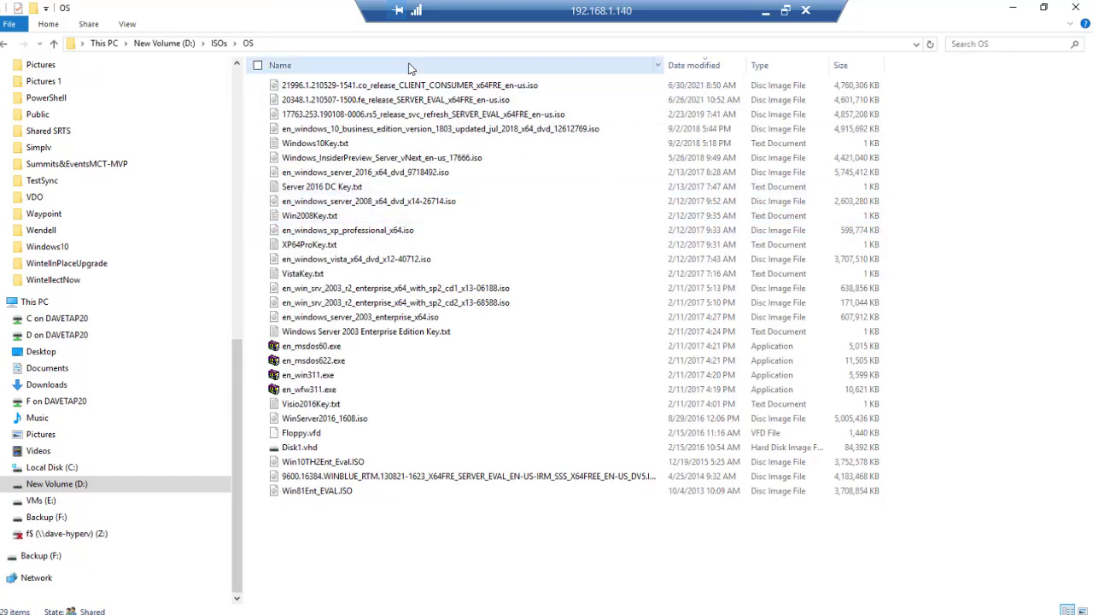
click(467, 87)
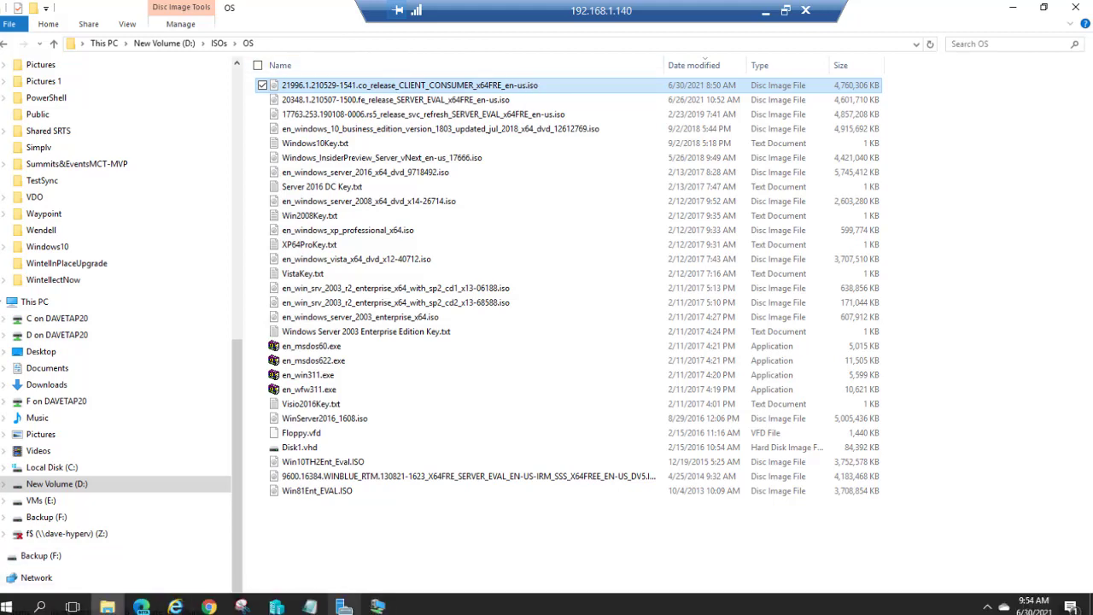
Start a new virtual machine in Hyper-V Manager named Windows11PV.
click(346, 602)
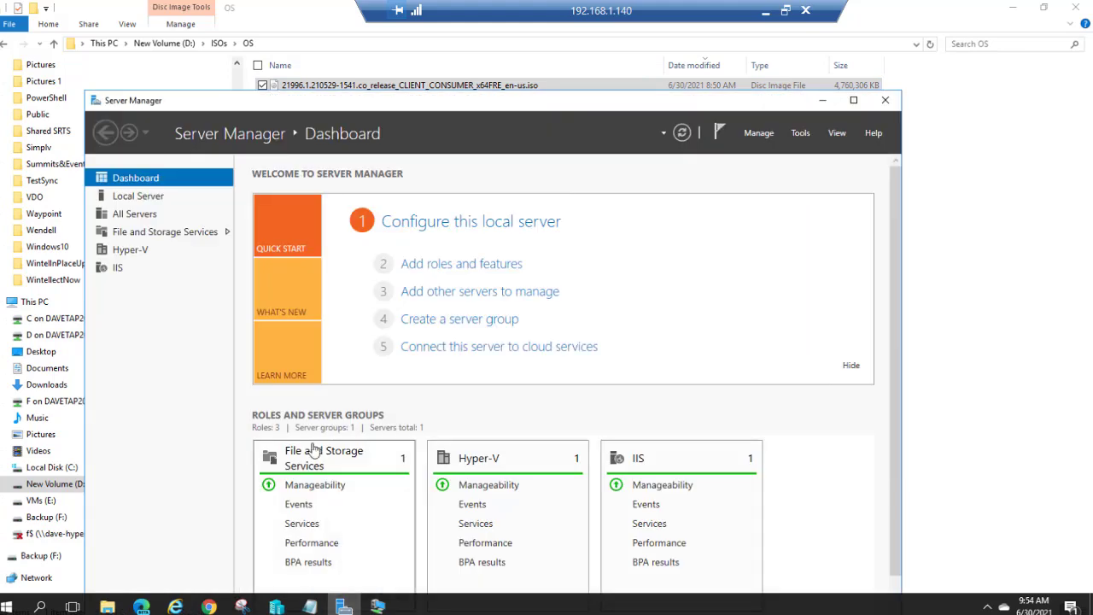
click(278, 606)
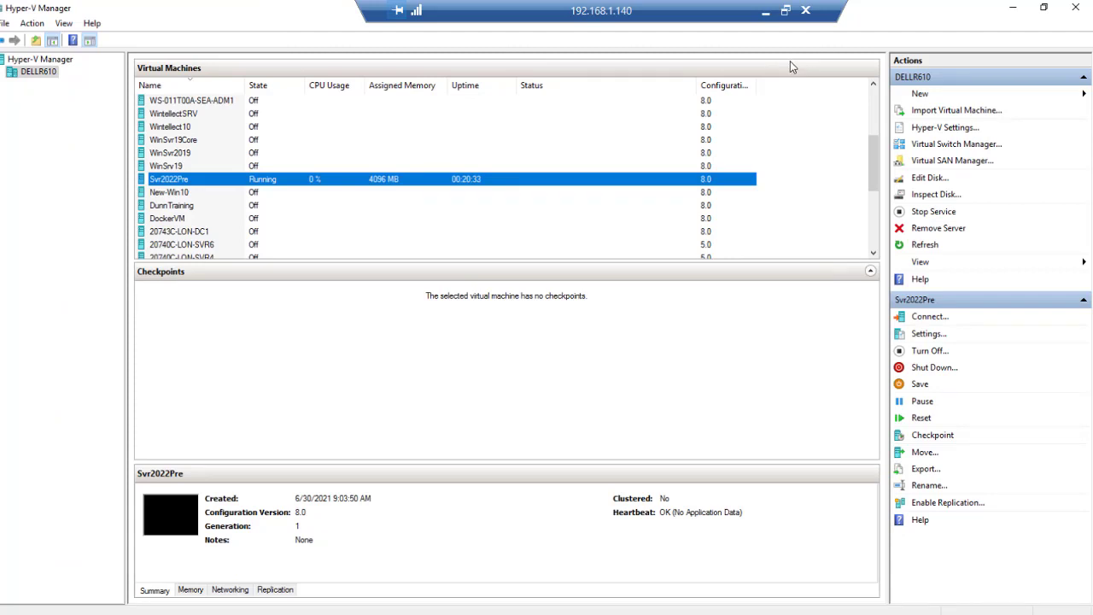
click(921, 90)
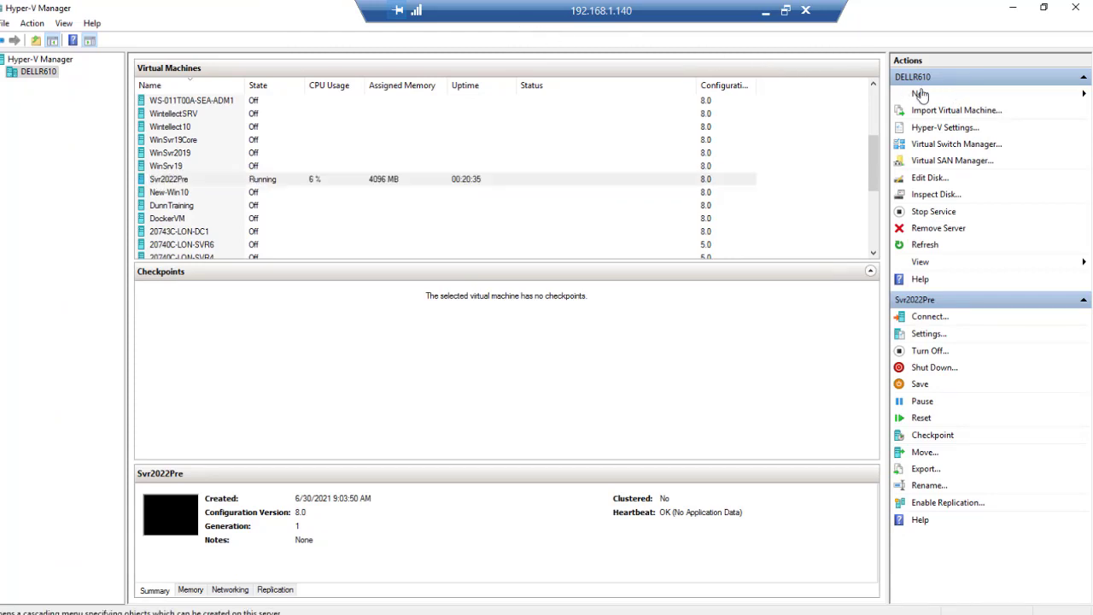
click(1016, 97)
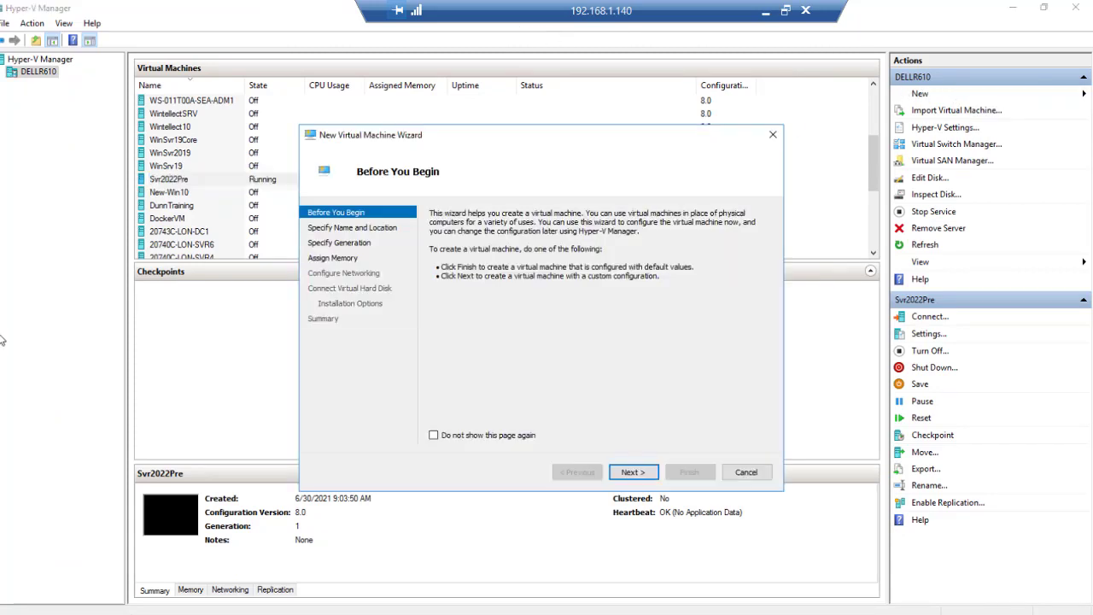
click(633, 472)
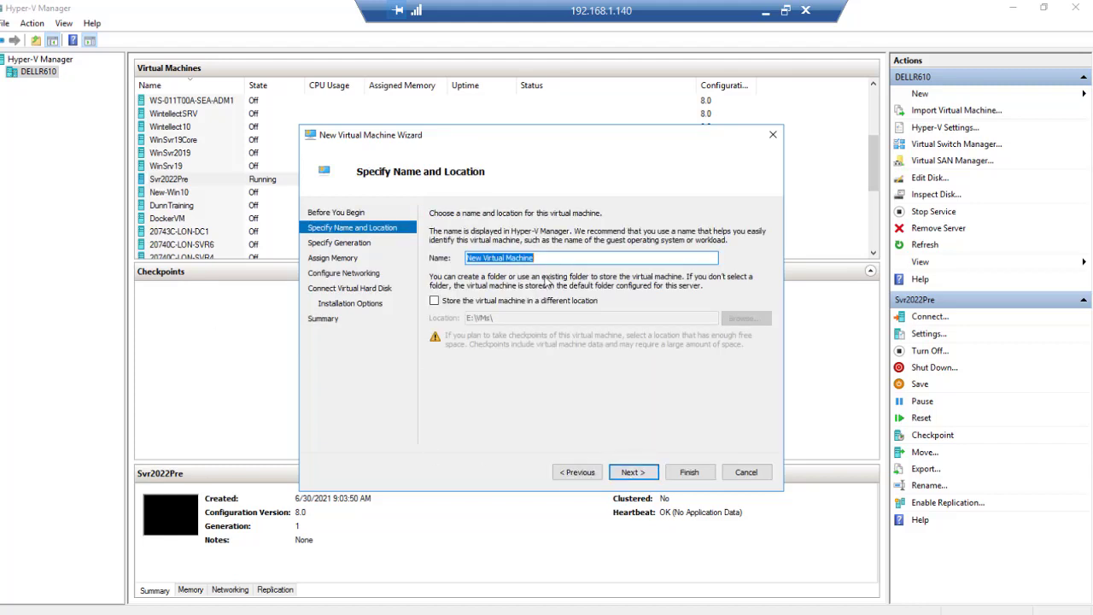
text(Windo)
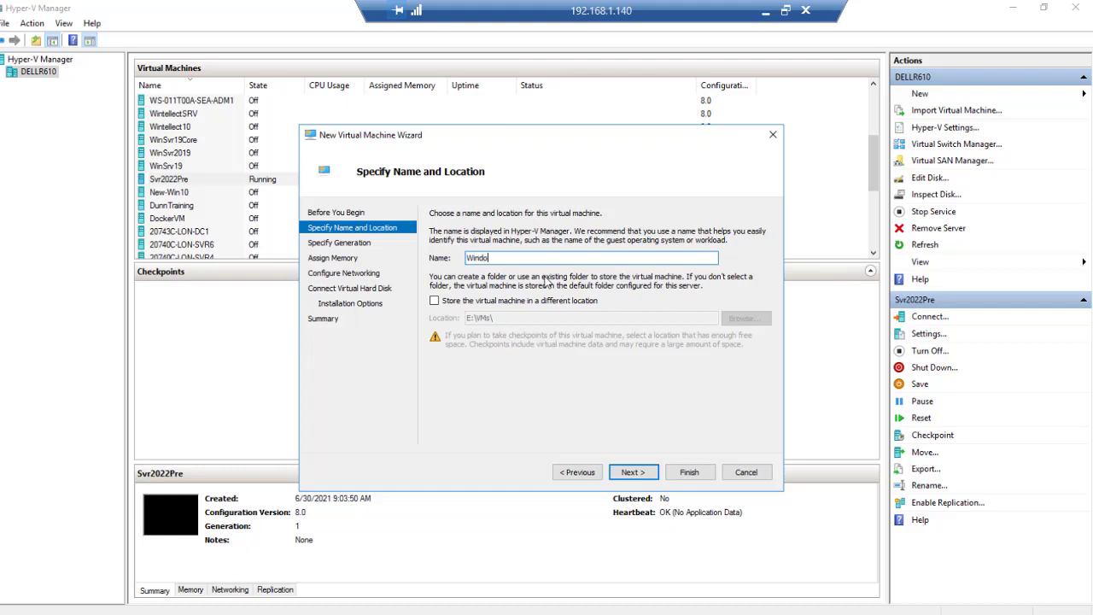
text(ws11PV)
Store the VM in a different location, D:\Win2021\, and continue.
click(440, 301)
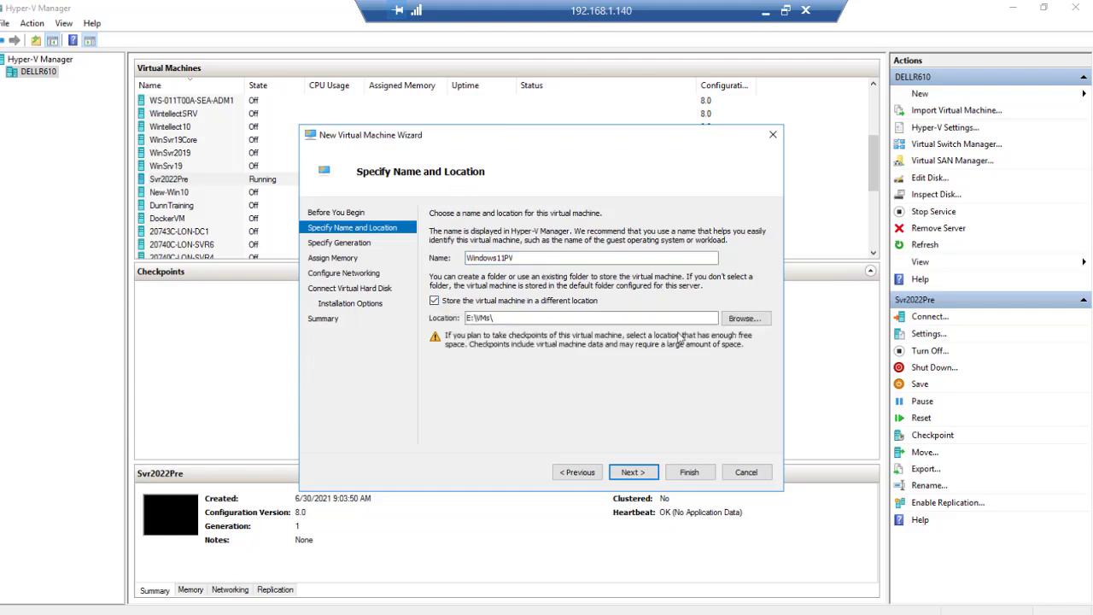
click(741, 319)
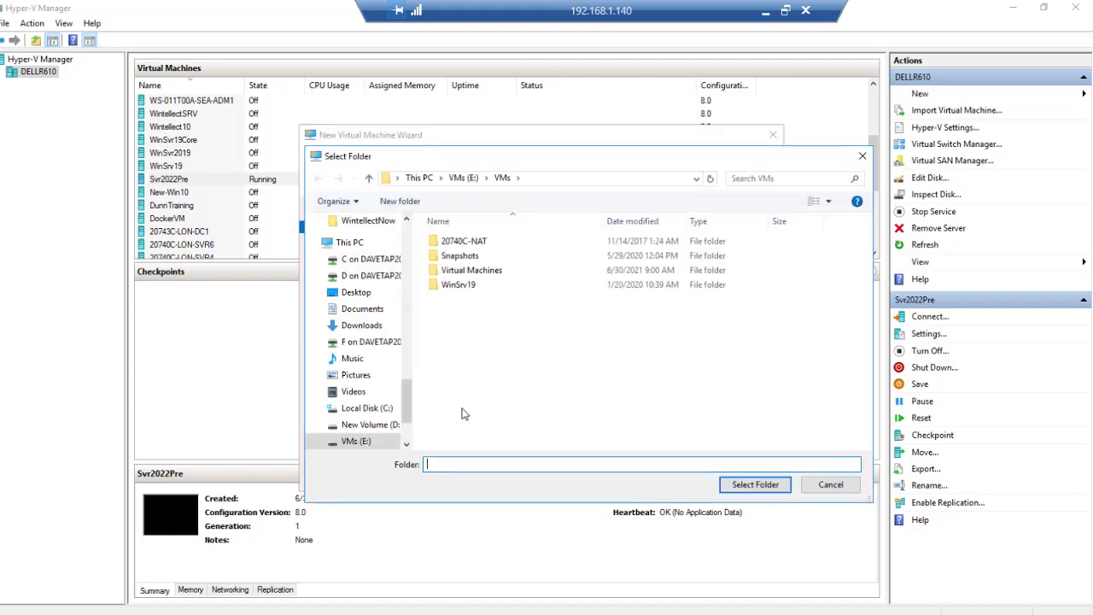
click(370, 426)
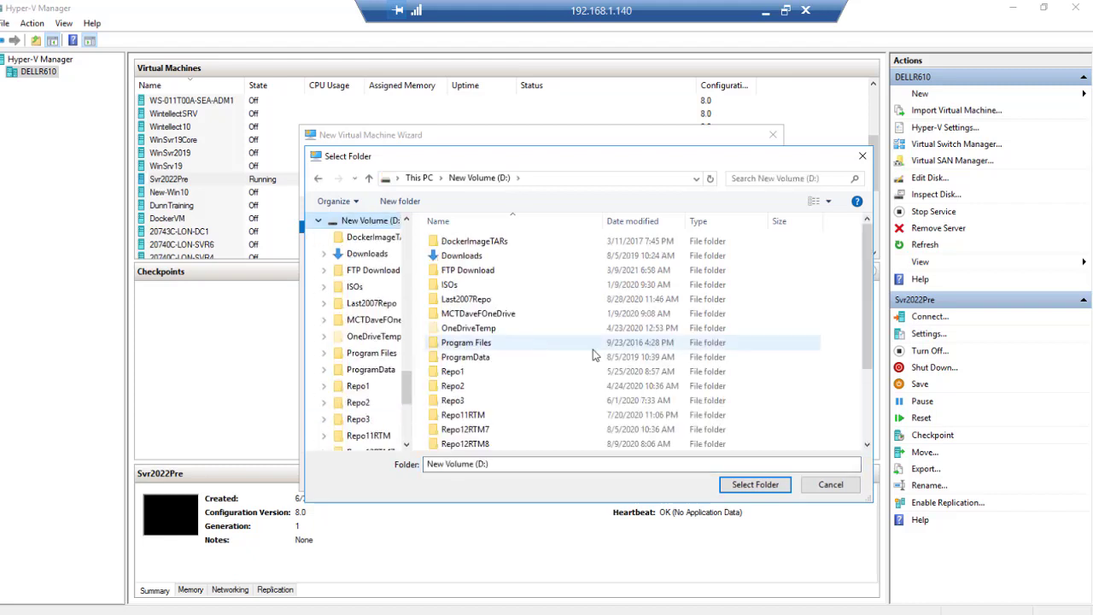
drag(869, 290, 885, 410)
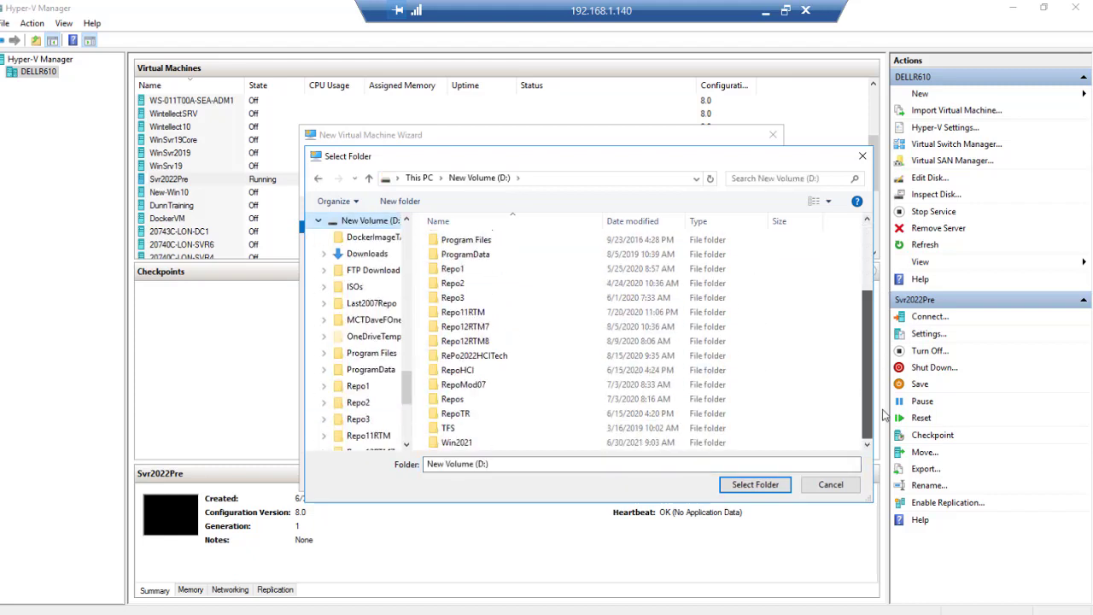
click(491, 444)
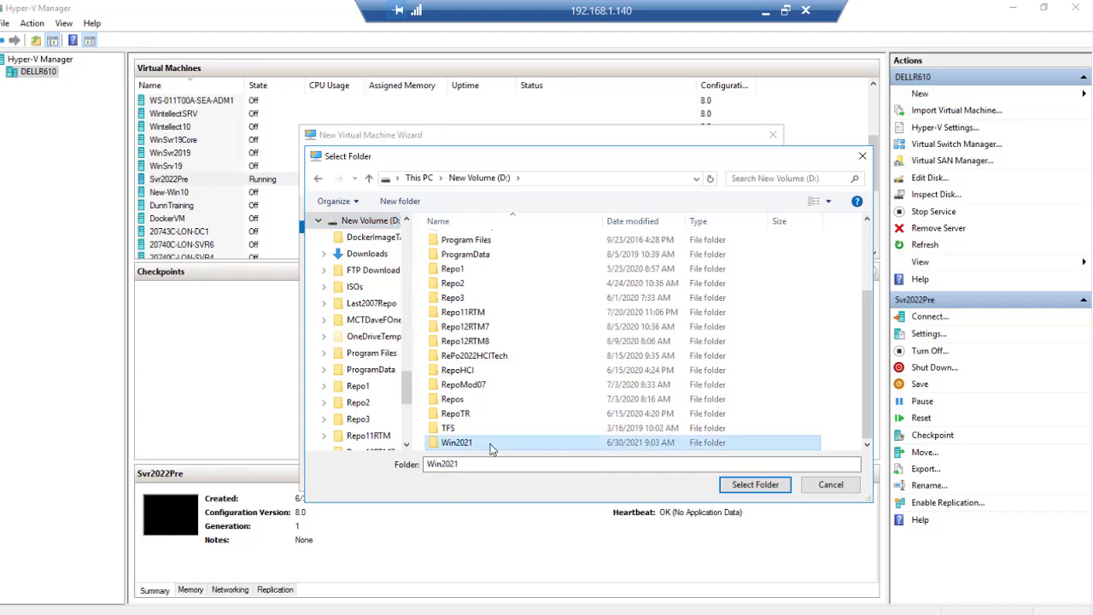
click(748, 487)
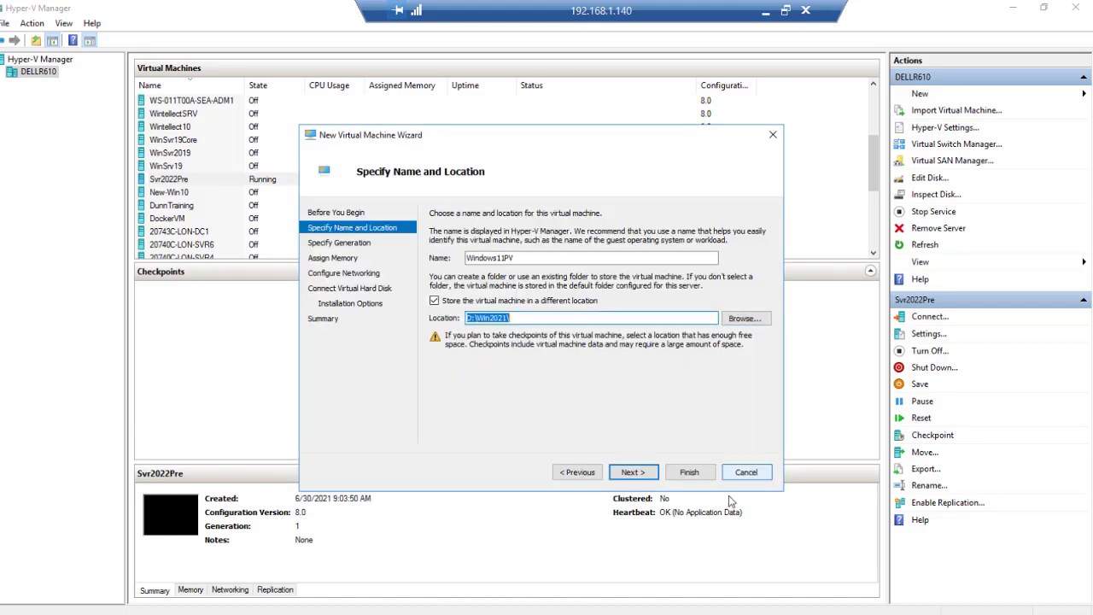
click(637, 474)
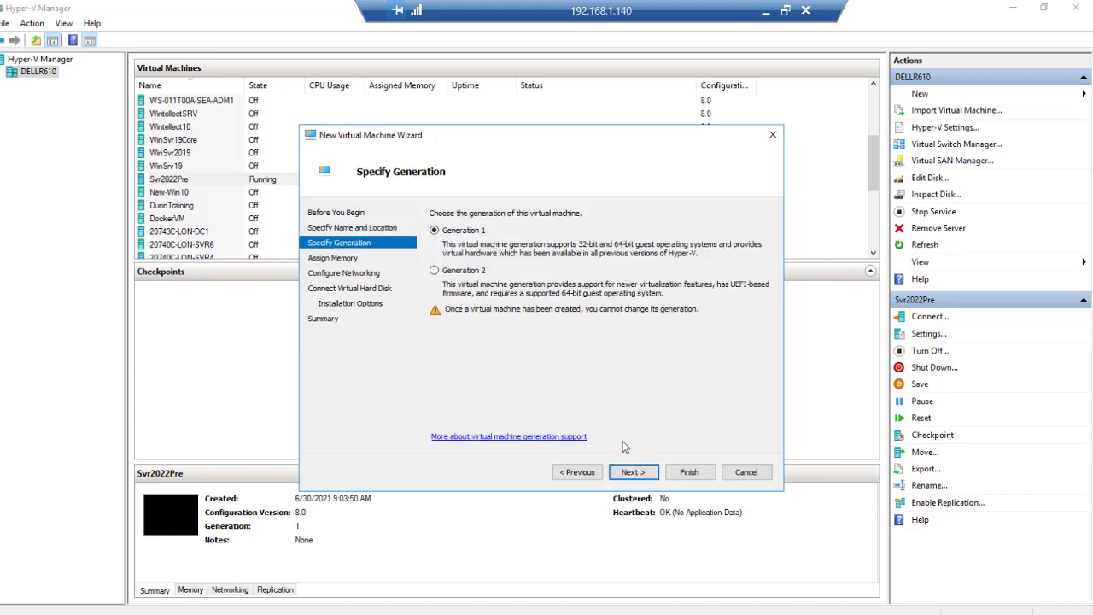
Keep Generation 1 and set startup memory to 8192 MB.
click(633, 475)
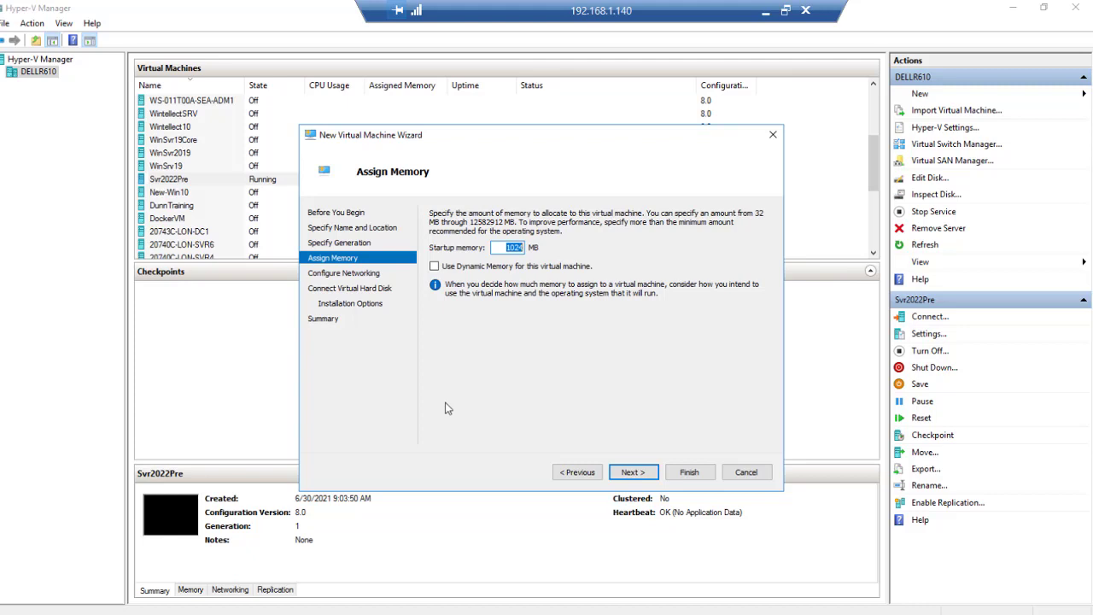
text(819)
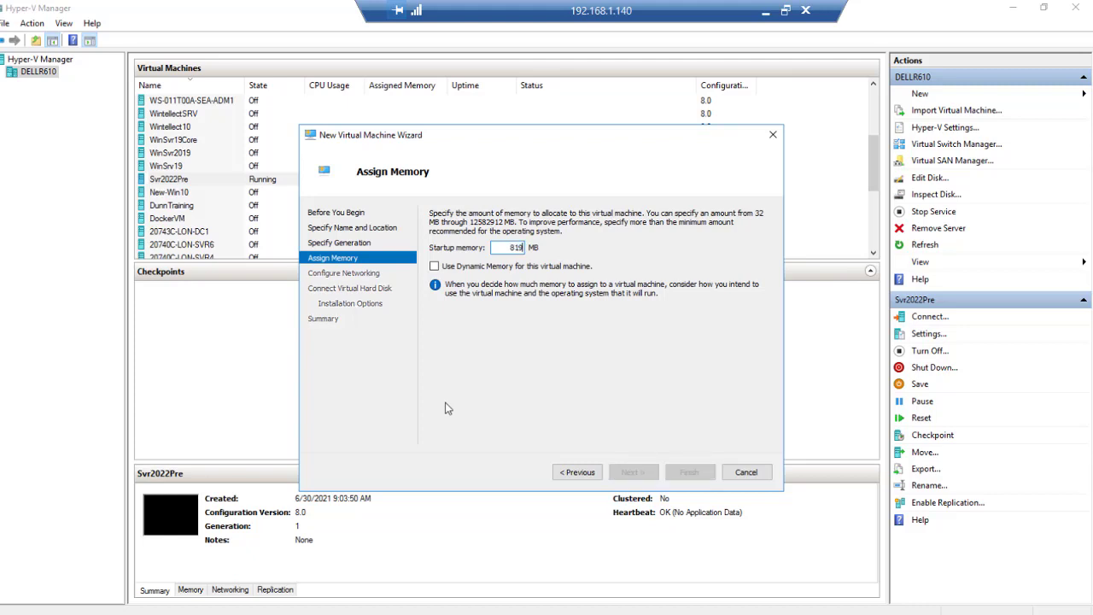
text(2)
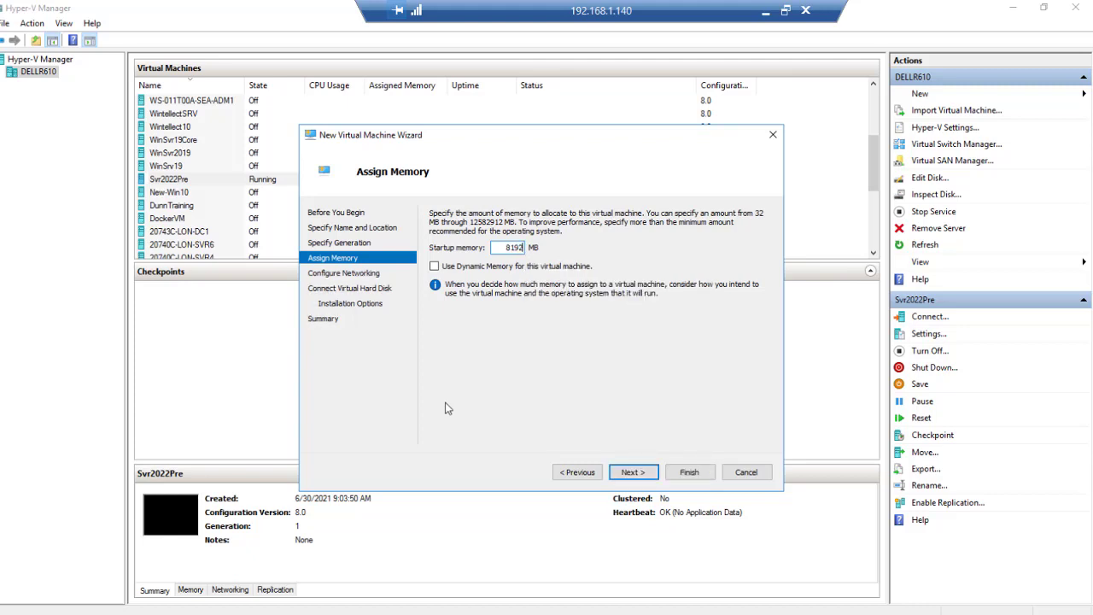
click(632, 471)
Connect the VM to the External switch and accept the default 127 GB VHDX.
click(550, 243)
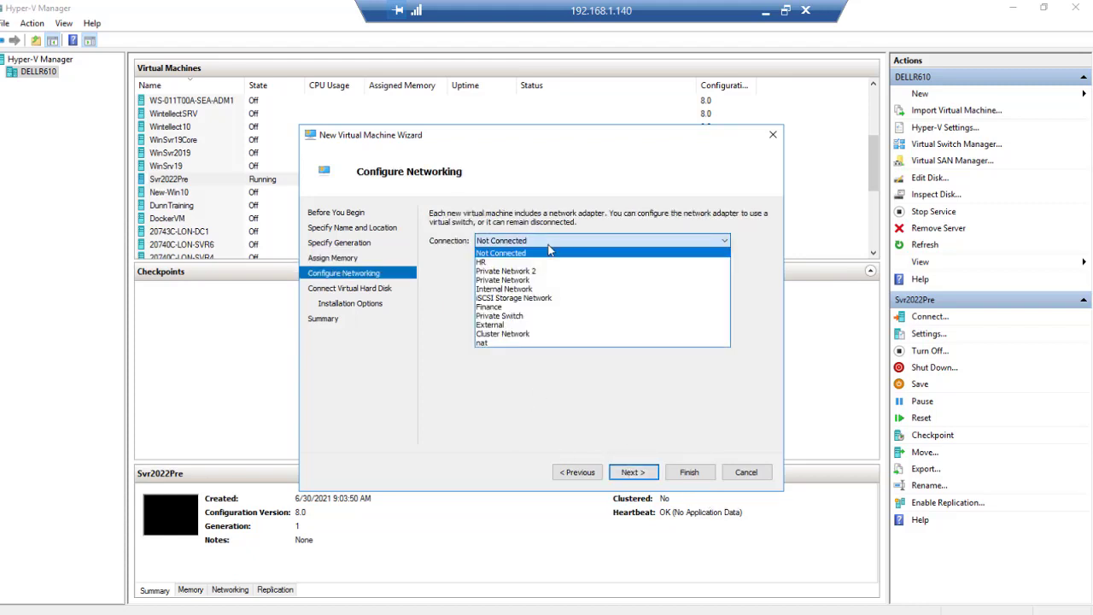
click(555, 326)
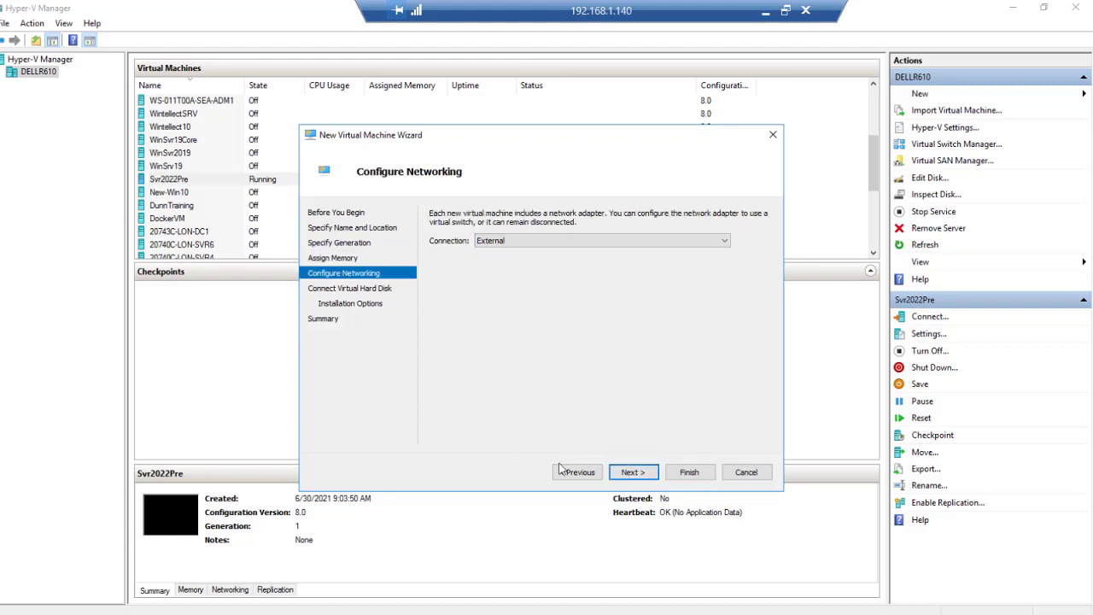
click(632, 472)
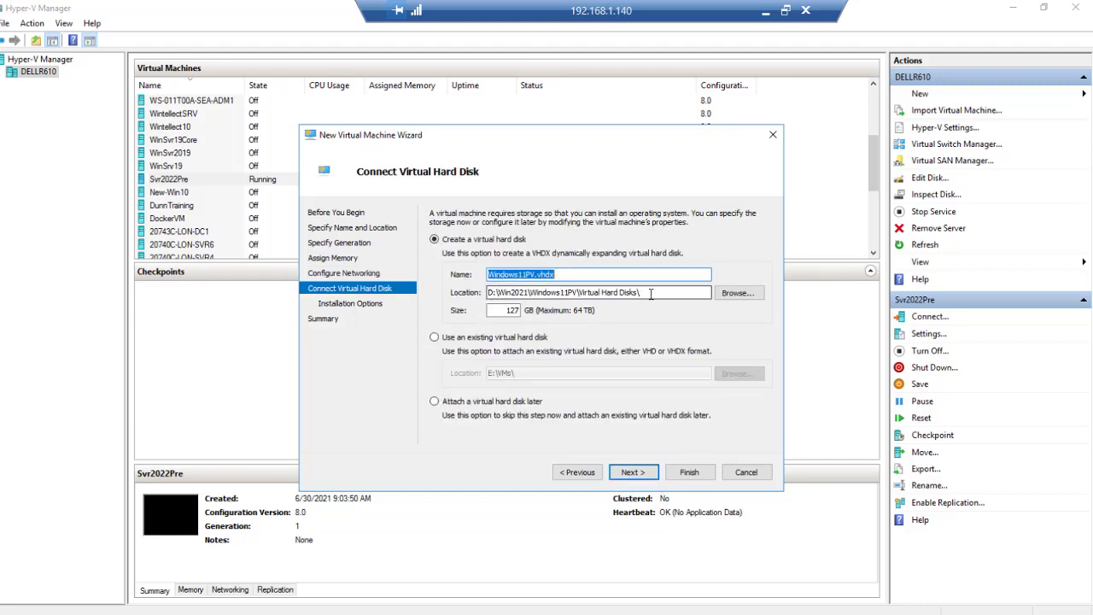
click(630, 474)
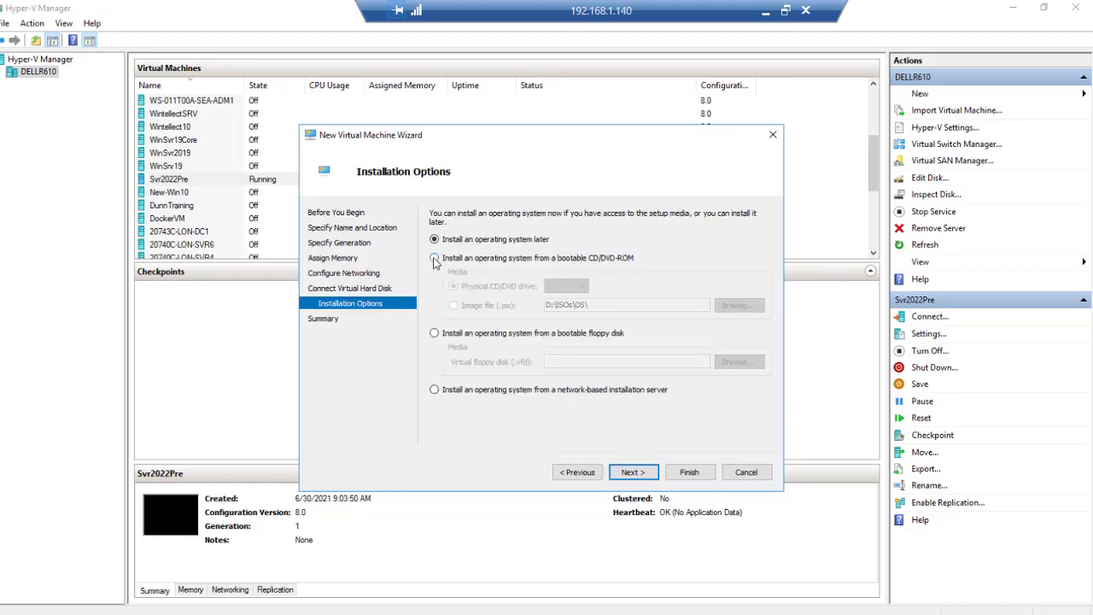
Set the VM to install from the 21996 client consumer ISO image and finish the wizard.
click(434, 258)
click(454, 305)
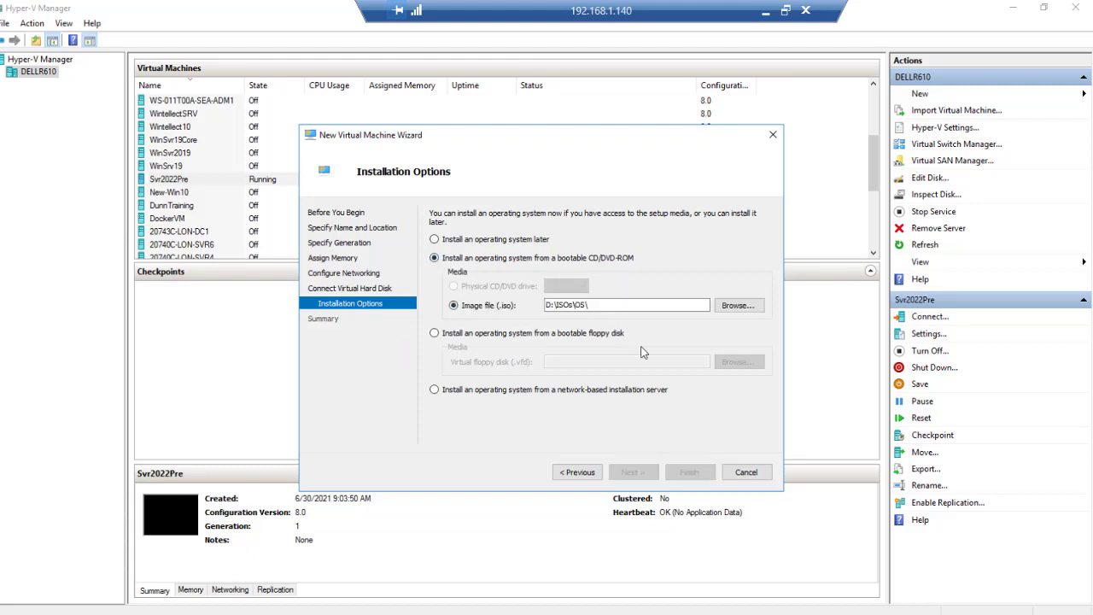
click(730, 309)
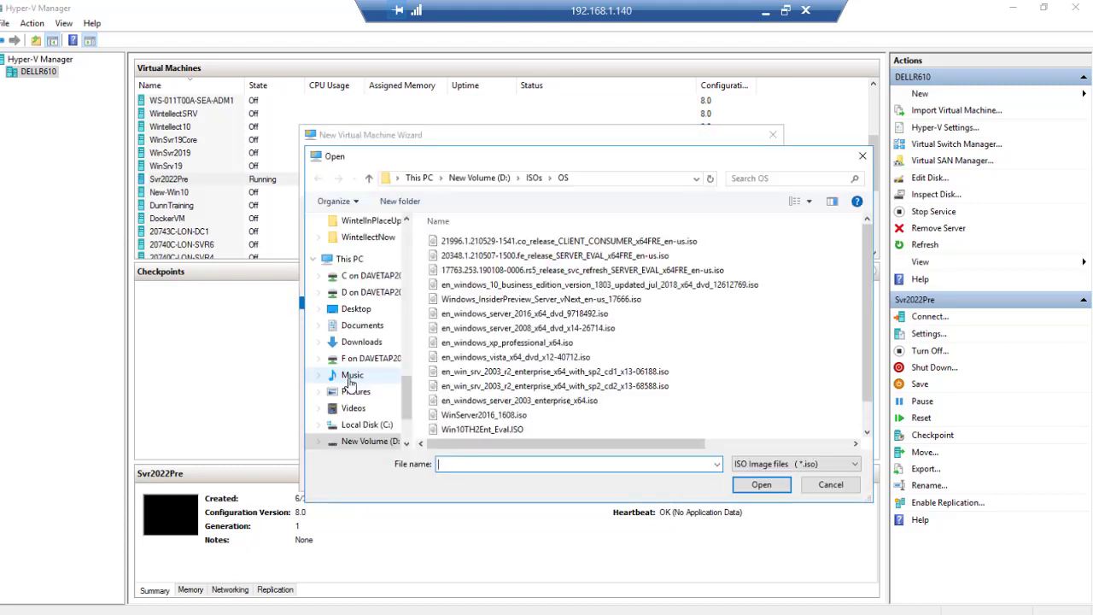
click(523, 242)
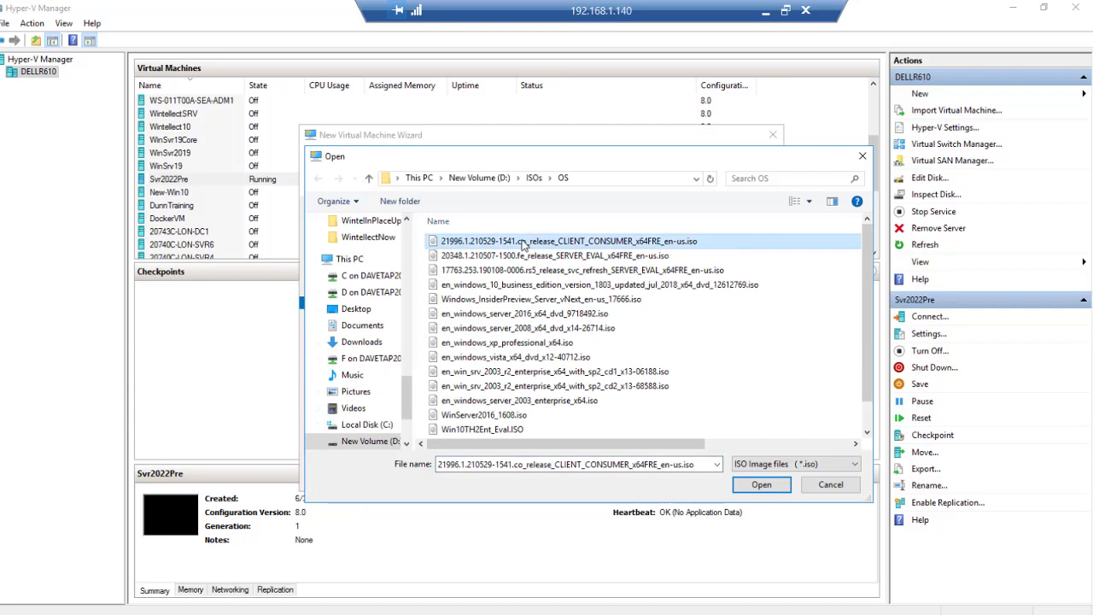
click(761, 484)
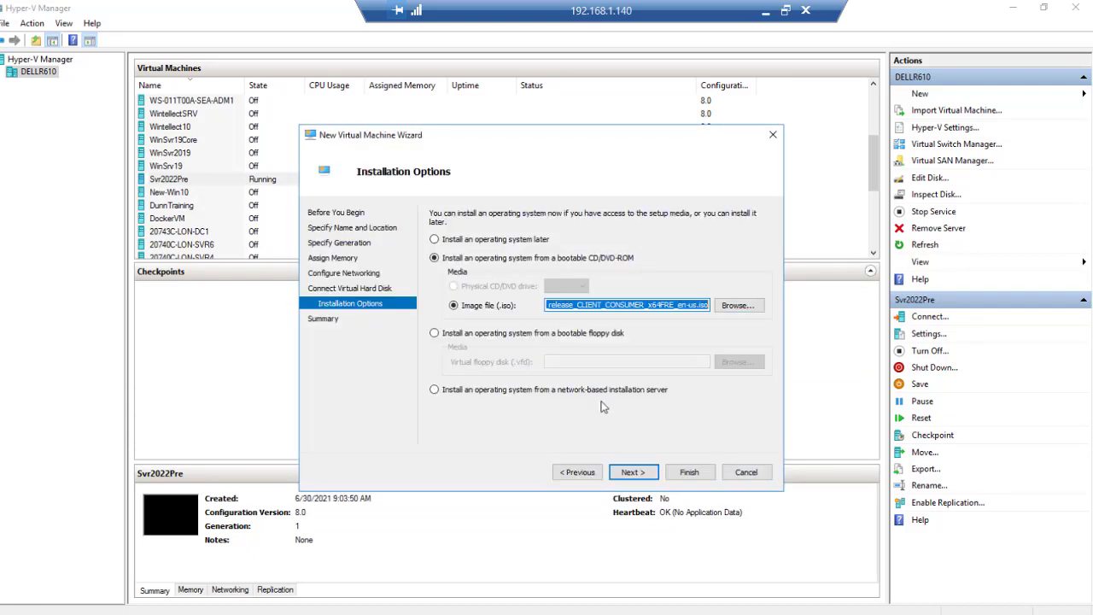
click(631, 475)
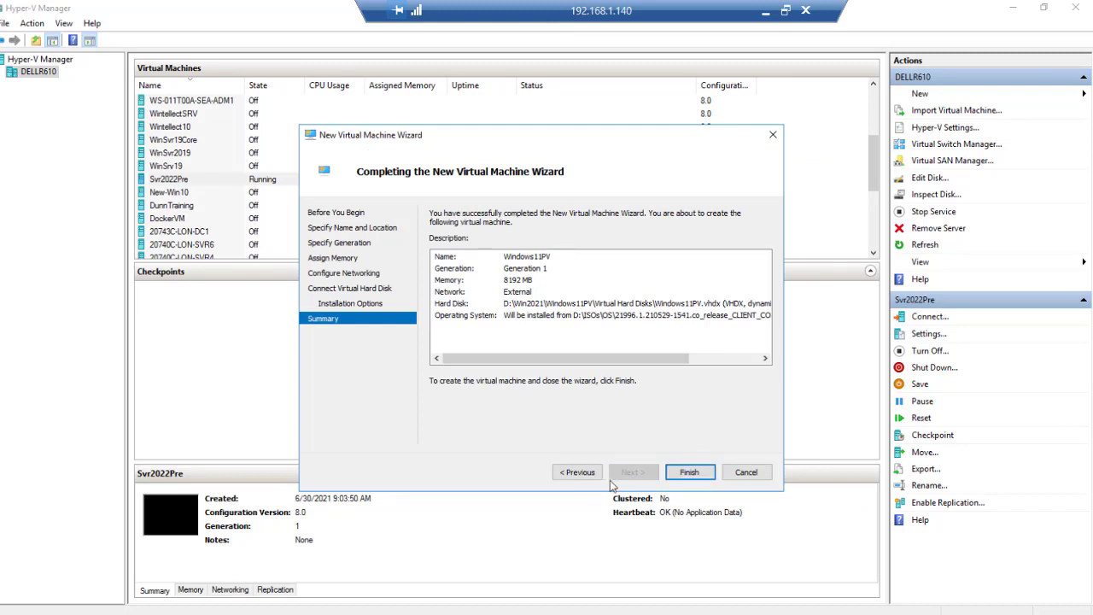
click(689, 474)
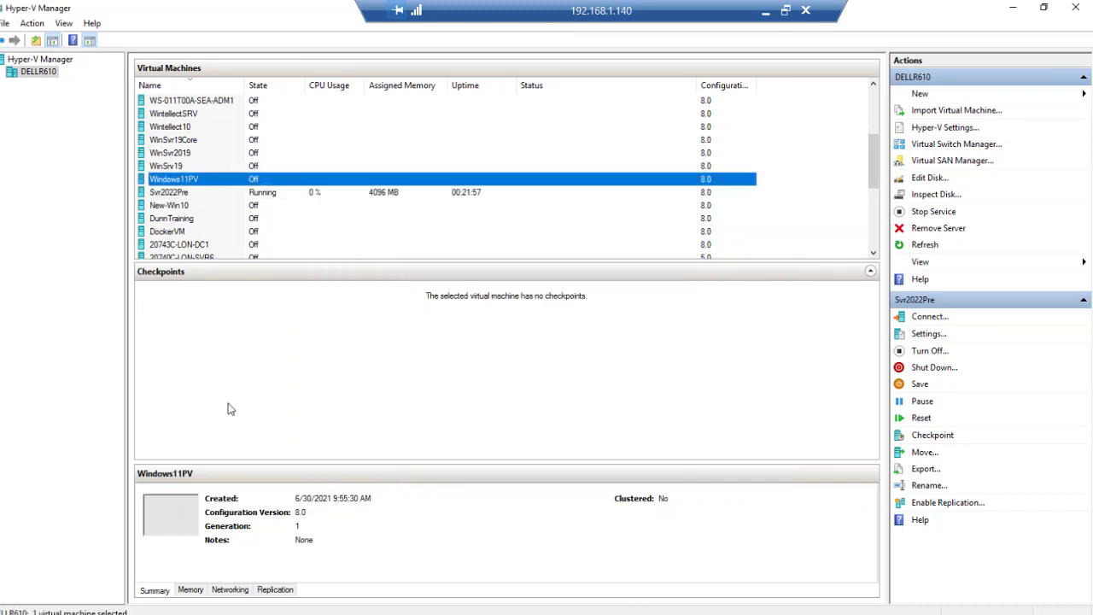
Connect to Windows11PV and review its Hard Drive and DVD Drive settings.
double_click(218, 184)
drag(228, 149, 509, 134)
click(290, 150)
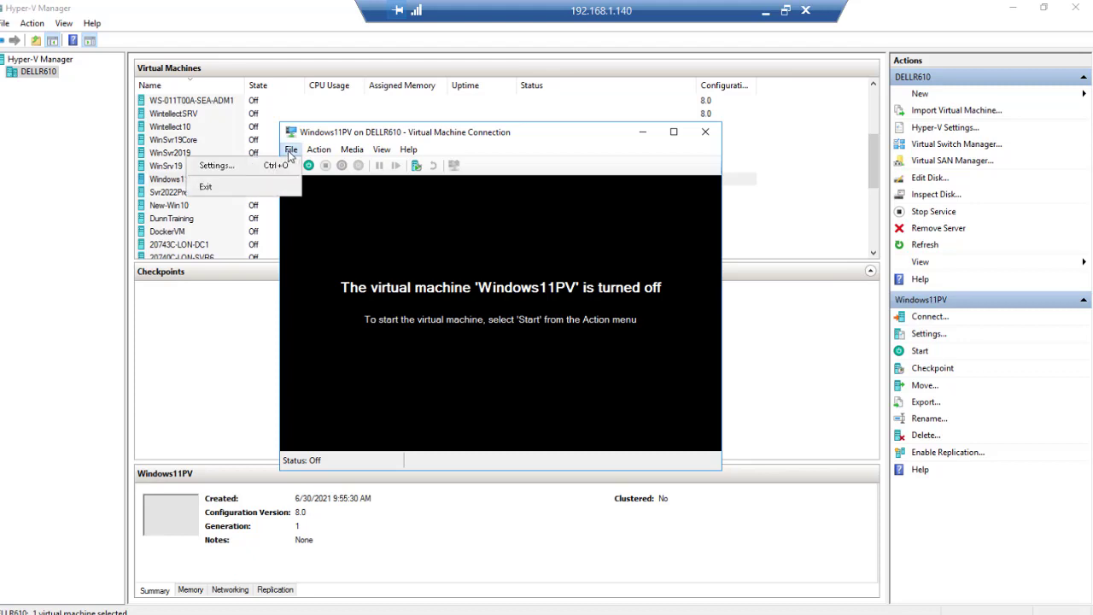
click(216, 164)
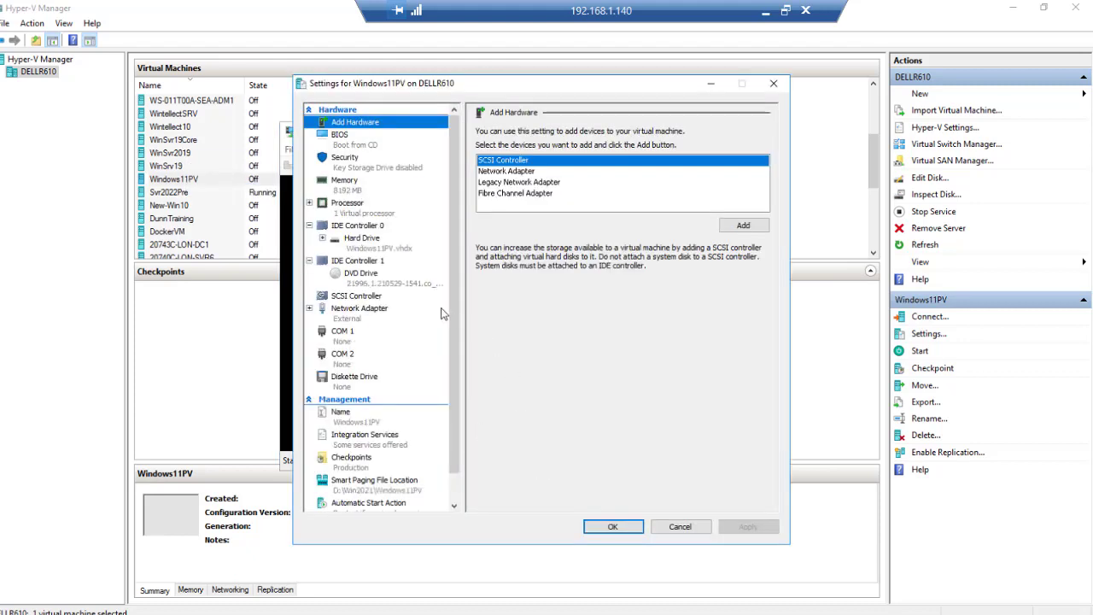
click(388, 252)
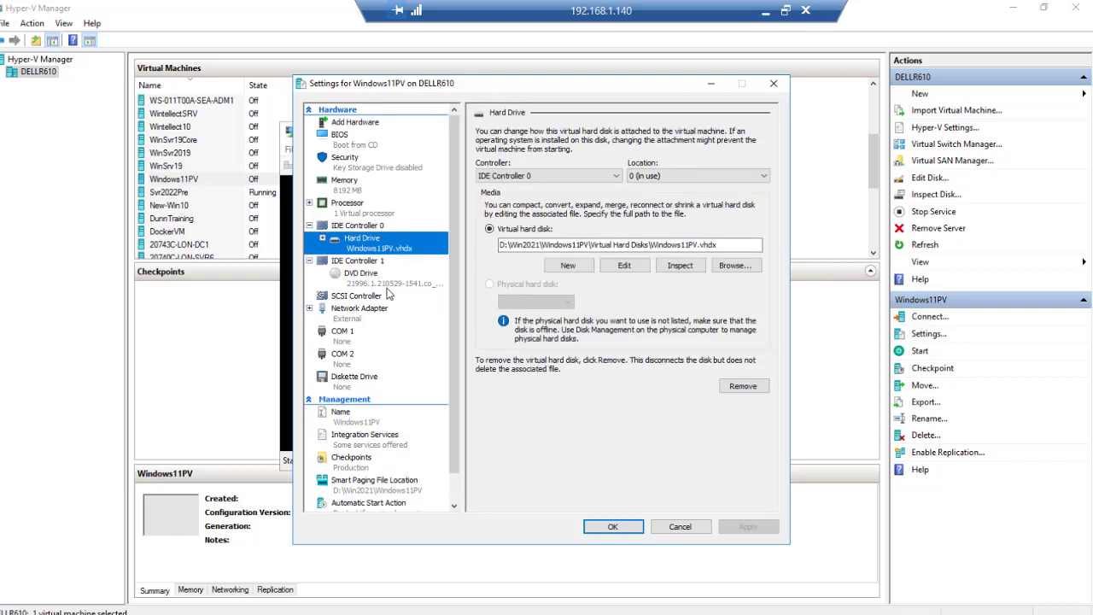
click(388, 283)
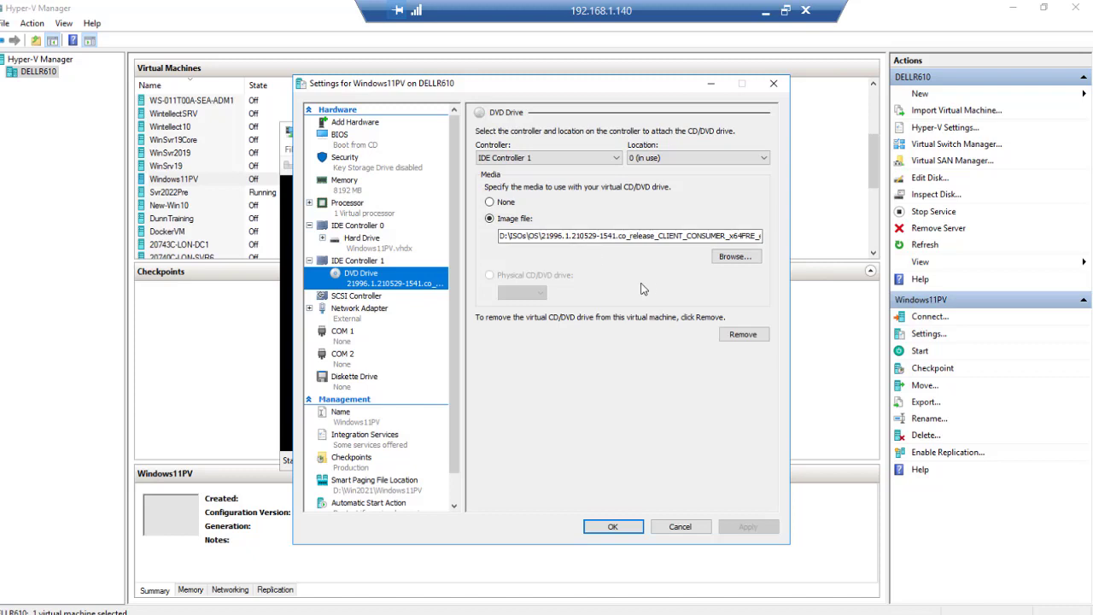
click(602, 527)
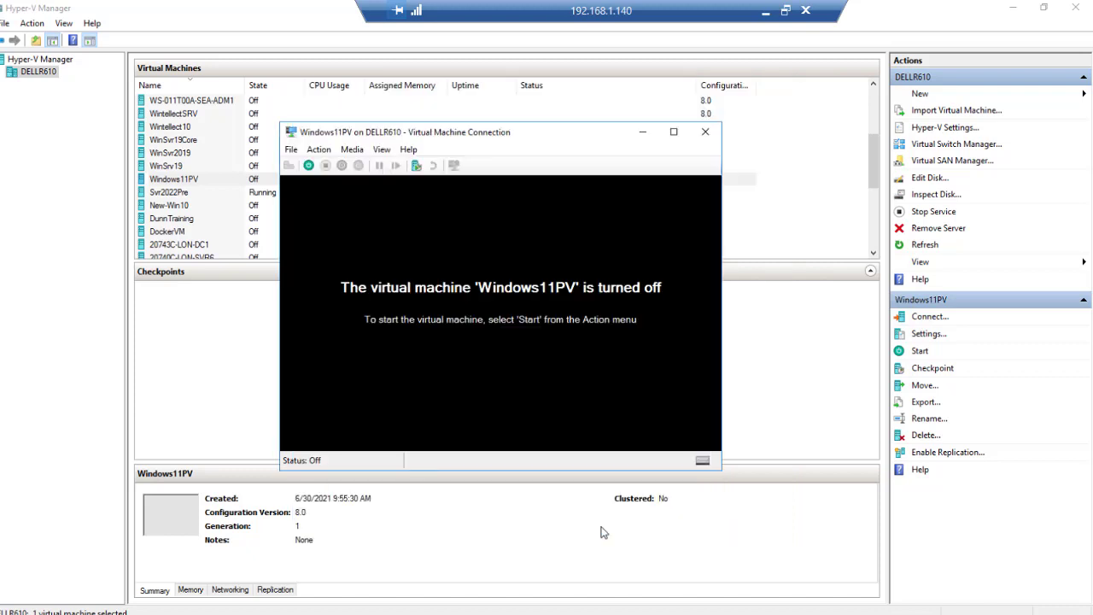
Power on Windows11PV and move its console window higher on screen.
click(308, 166)
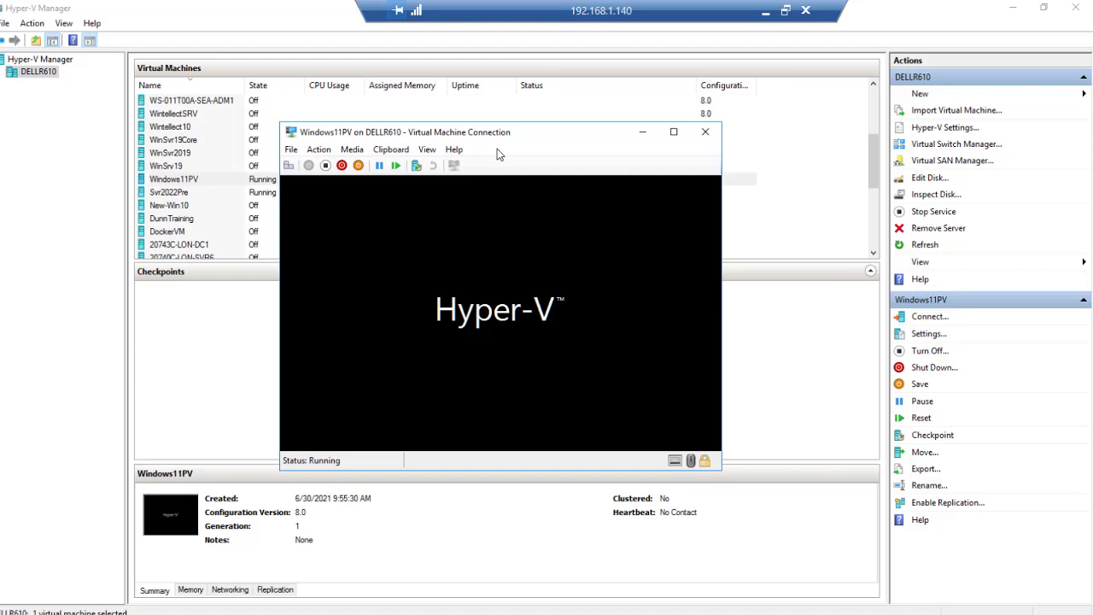
drag(570, 142, 532, 45)
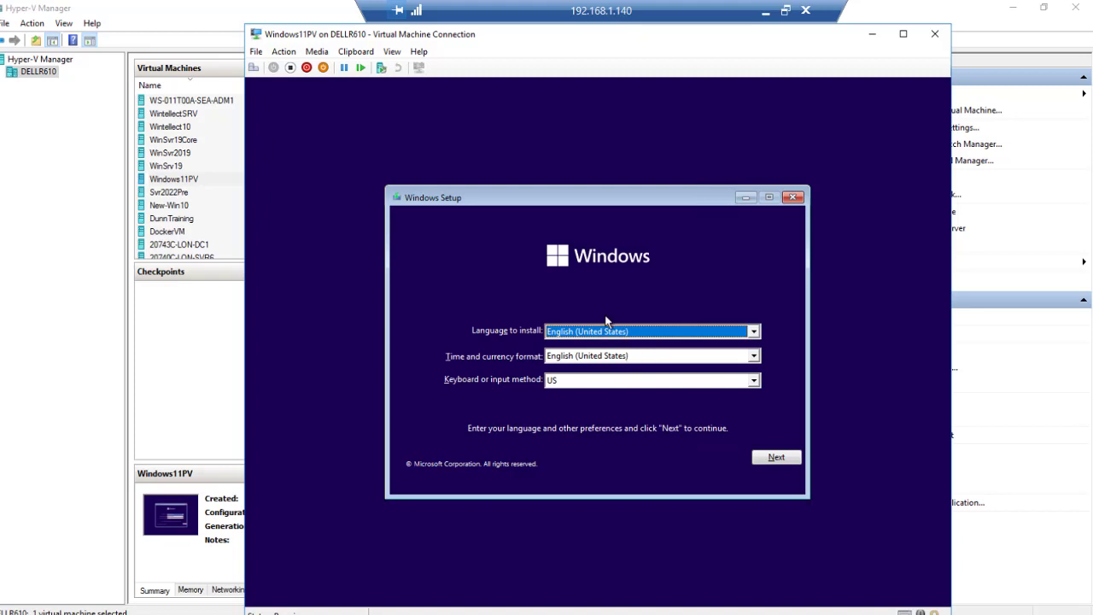
Accept the English (United States) setup defaults and choose Install now.
click(783, 463)
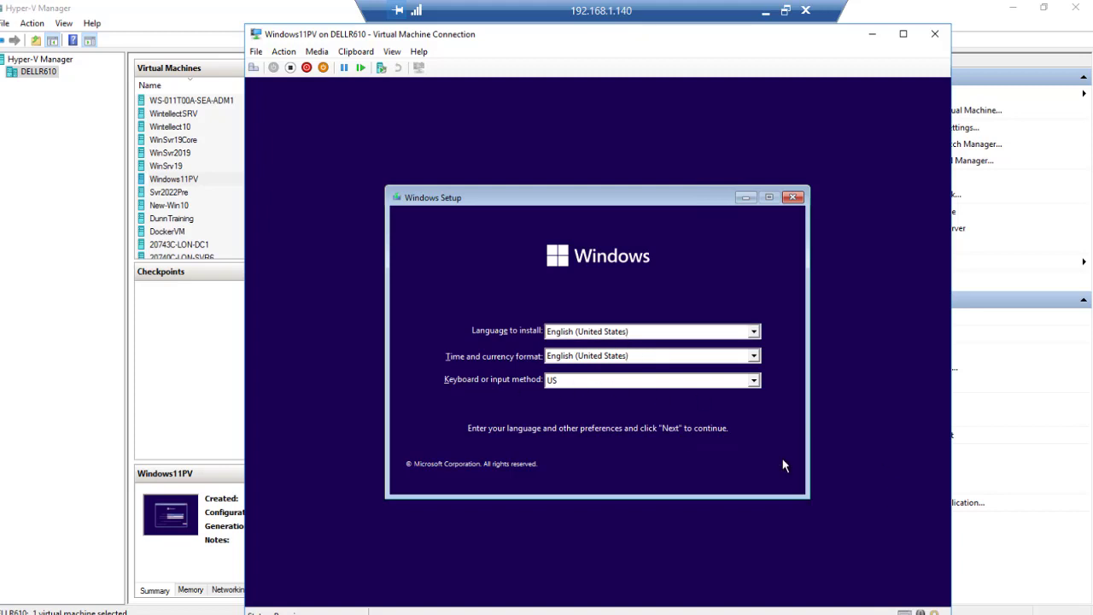
click(595, 352)
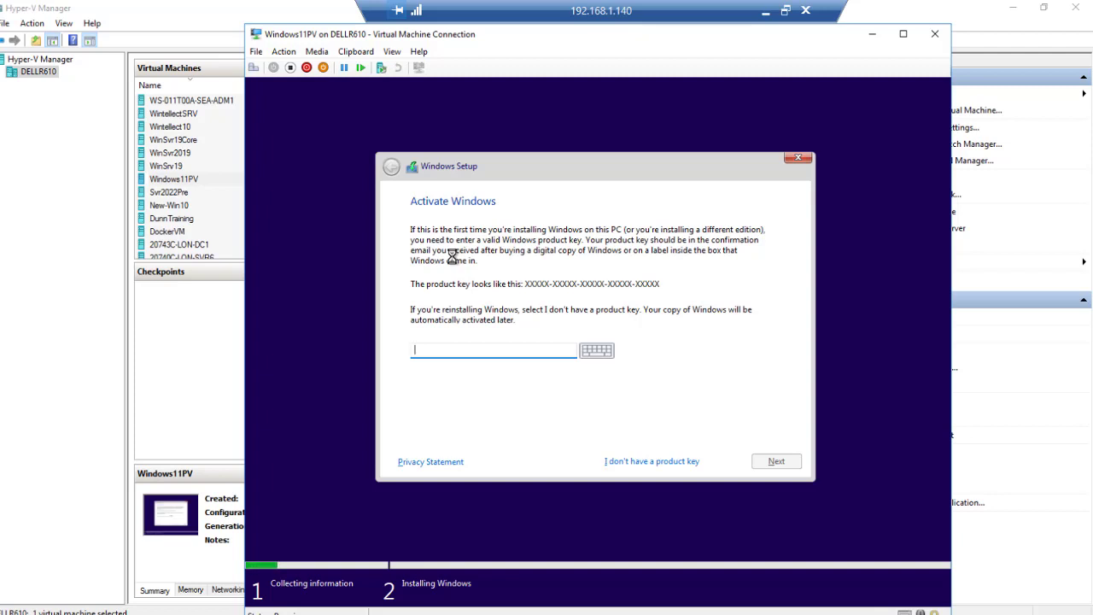
Continue without a product key and scroll through the list of Windows editions.
click(654, 466)
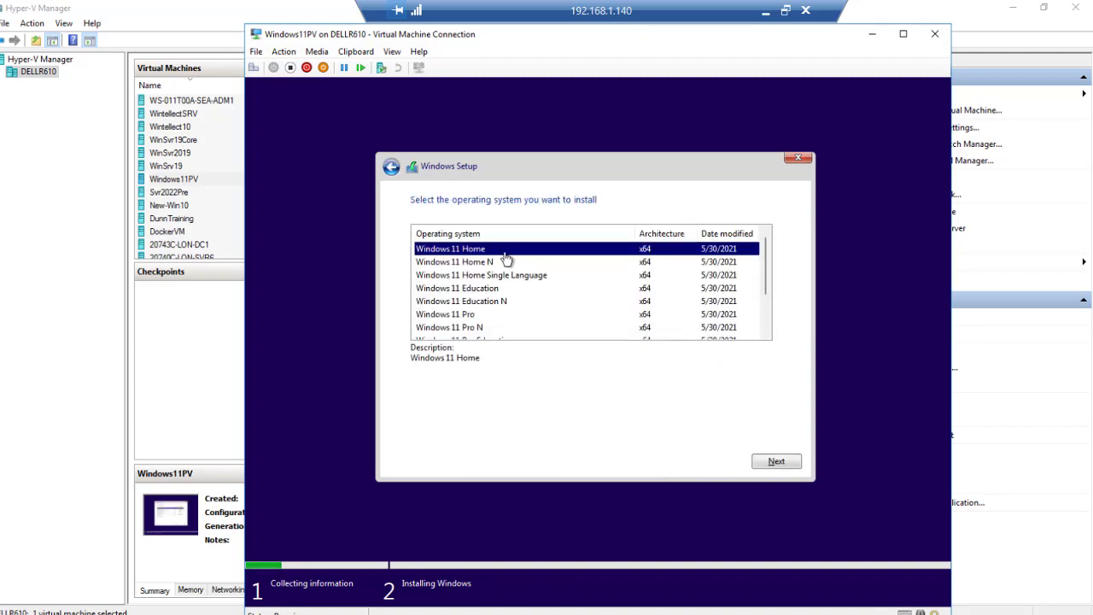
scroll(556, 294, down, 1)
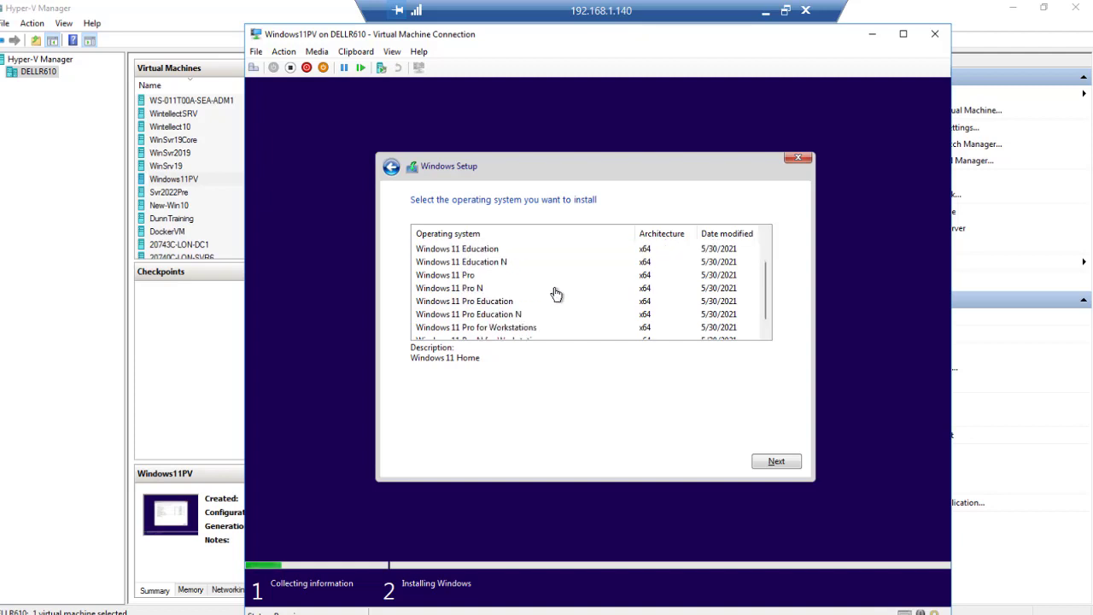
scroll(556, 295, up, 1)
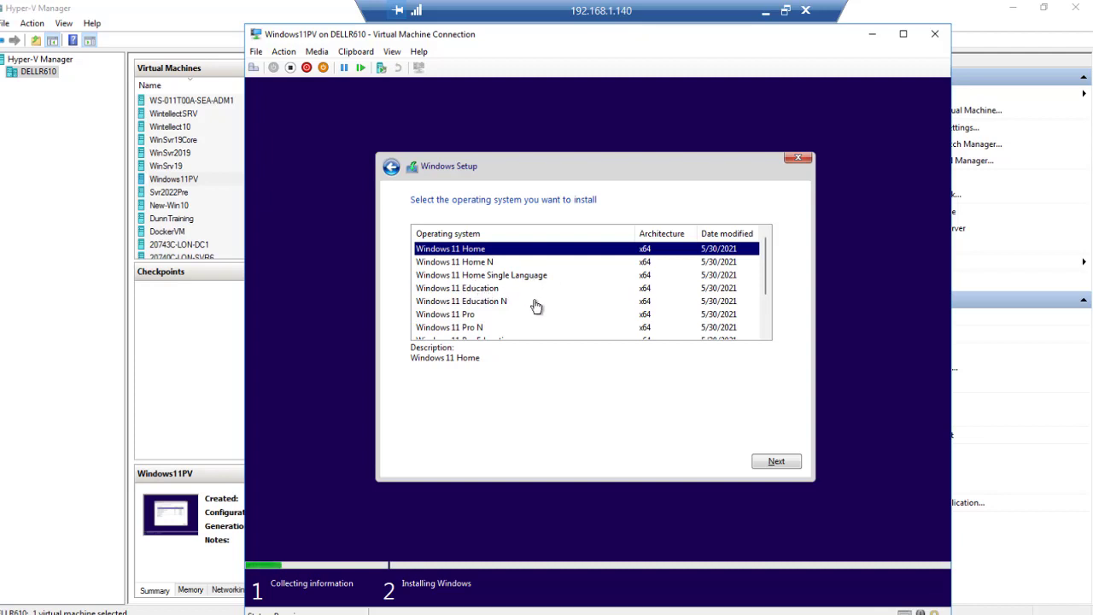
scroll(536, 306, down, 1)
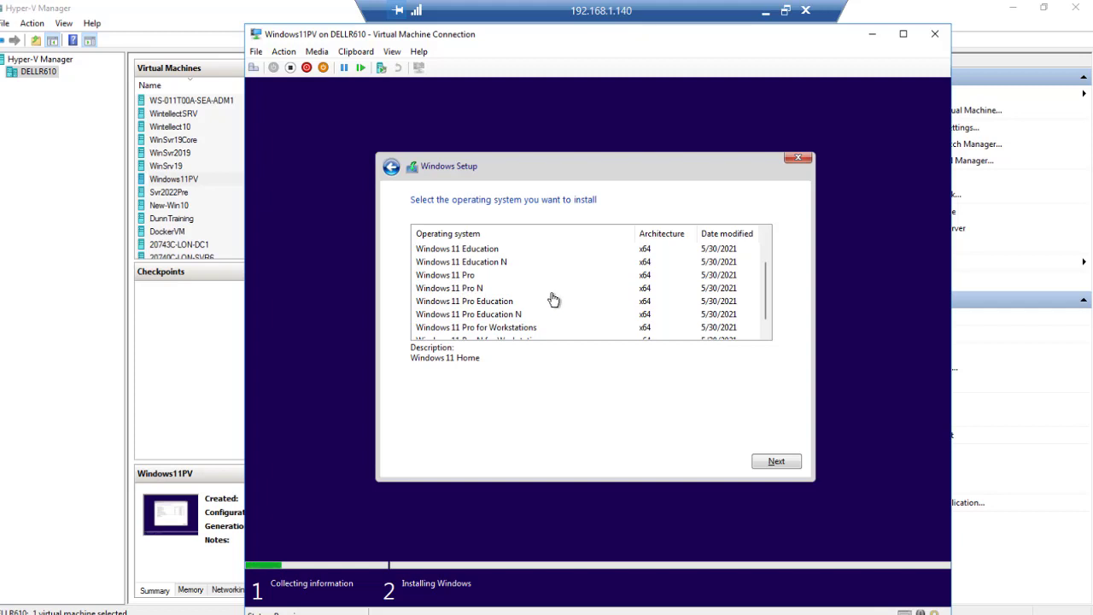
scroll(529, 299, down, 1)
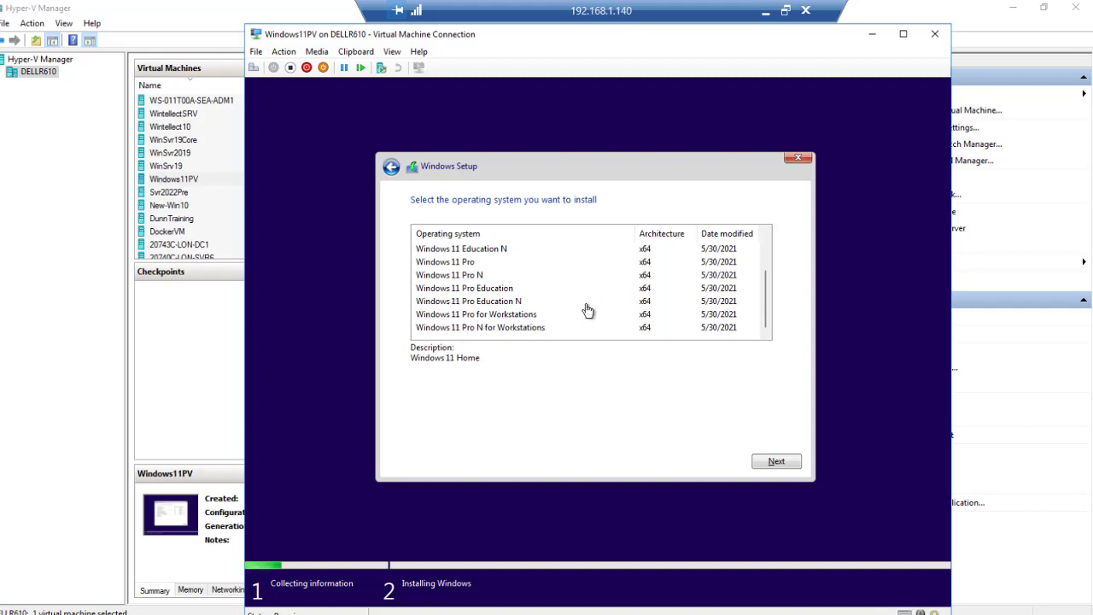
scroll(559, 308, up, 1)
scroll(560, 308, up, 1)
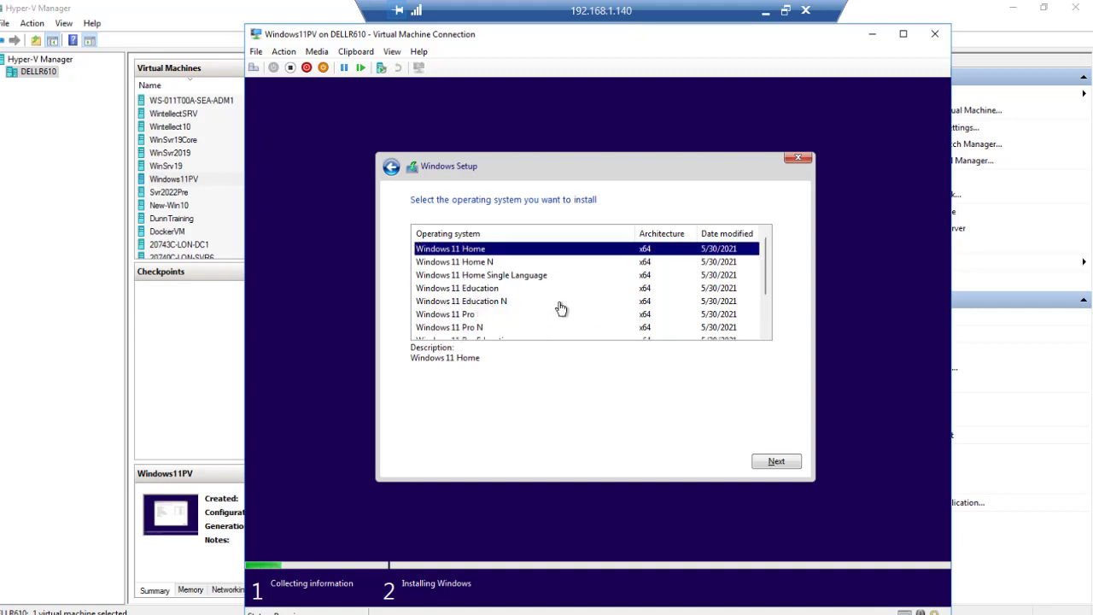
scroll(560, 308, down, 2)
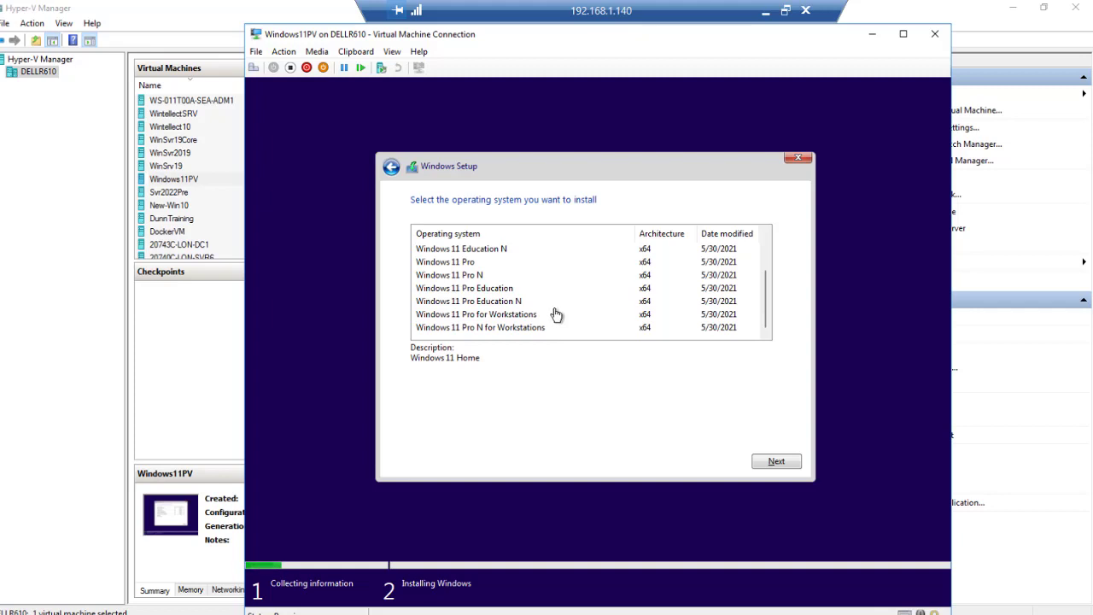
Select Windows 11 Pro for Workstations as the edition to install.
click(468, 318)
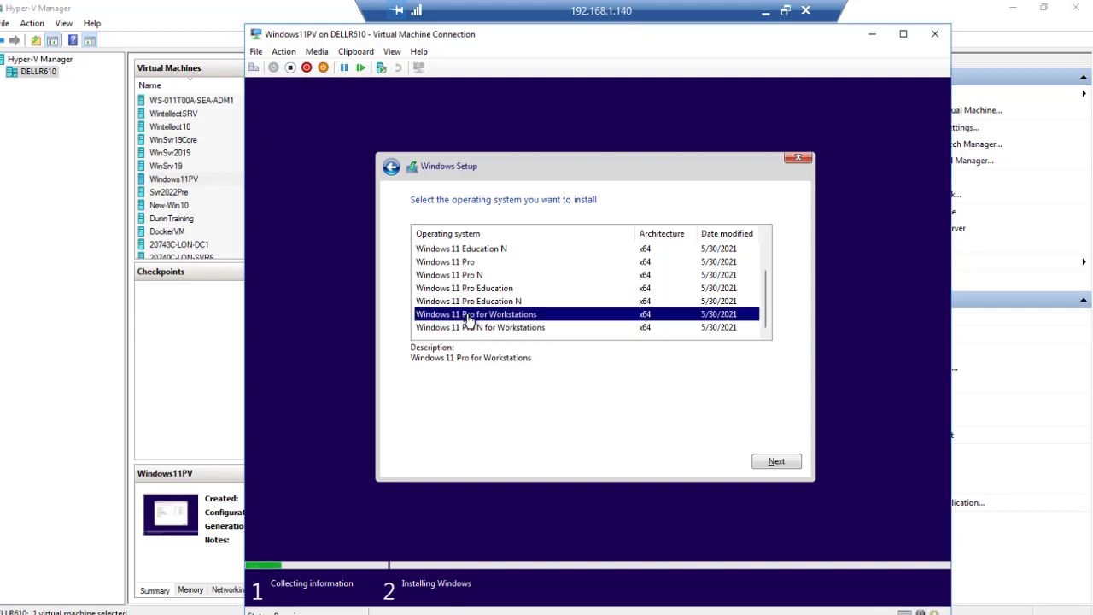
scroll(463, 274, up, 2)
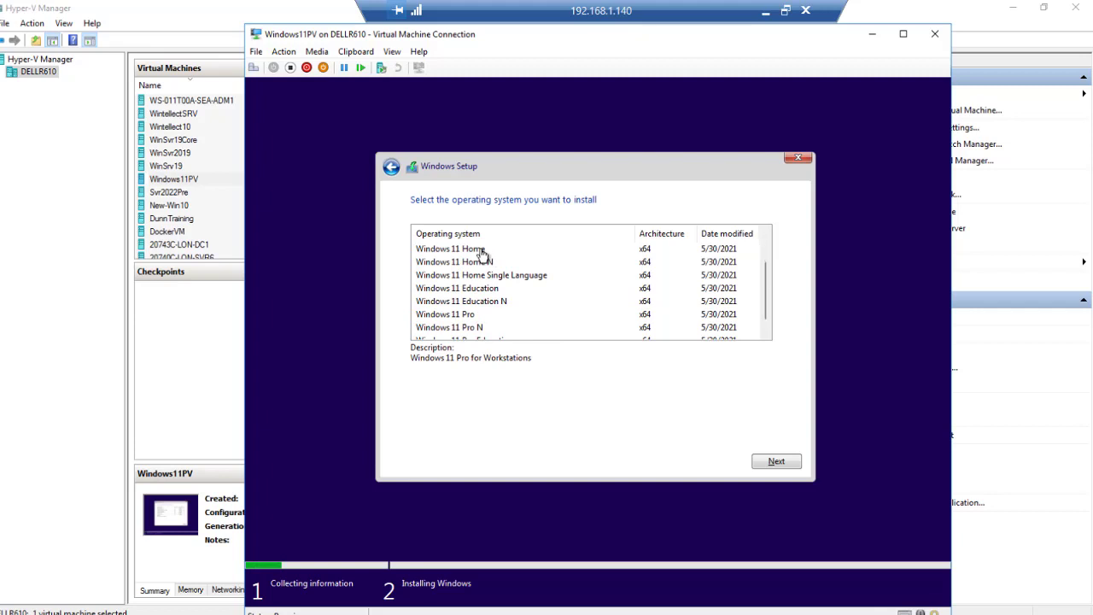
scroll(481, 254, down, 2)
scroll(547, 290, up, 1)
scroll(570, 287, down, 1)
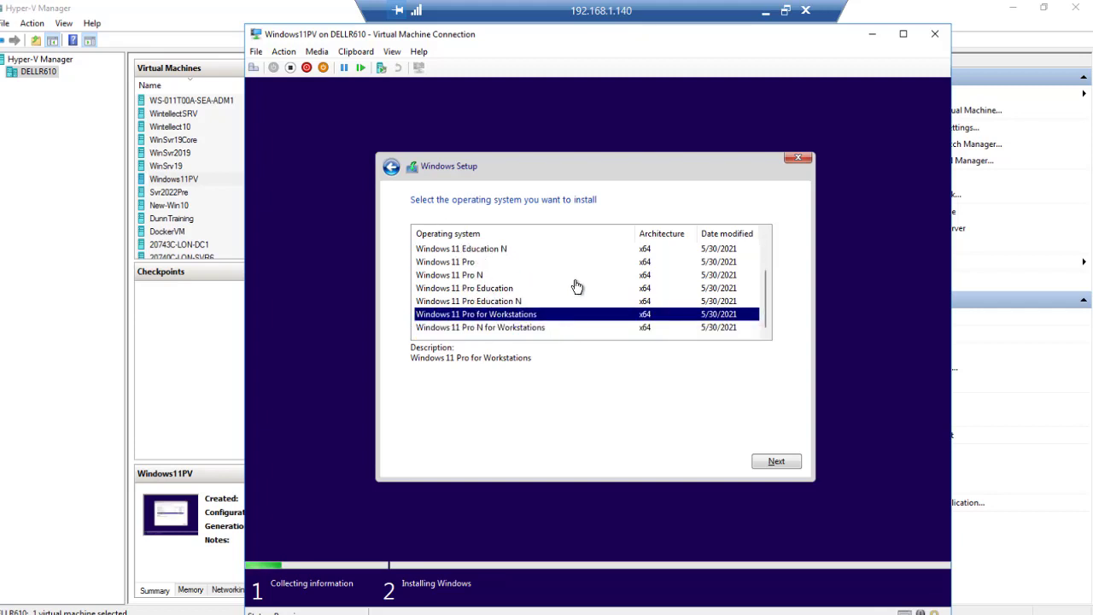
scroll(557, 295, up, 1)
scroll(557, 296, down, 1)
Confirm the Pro for Workstations edition and accept the Microsoft Software License Terms.
click(775, 462)
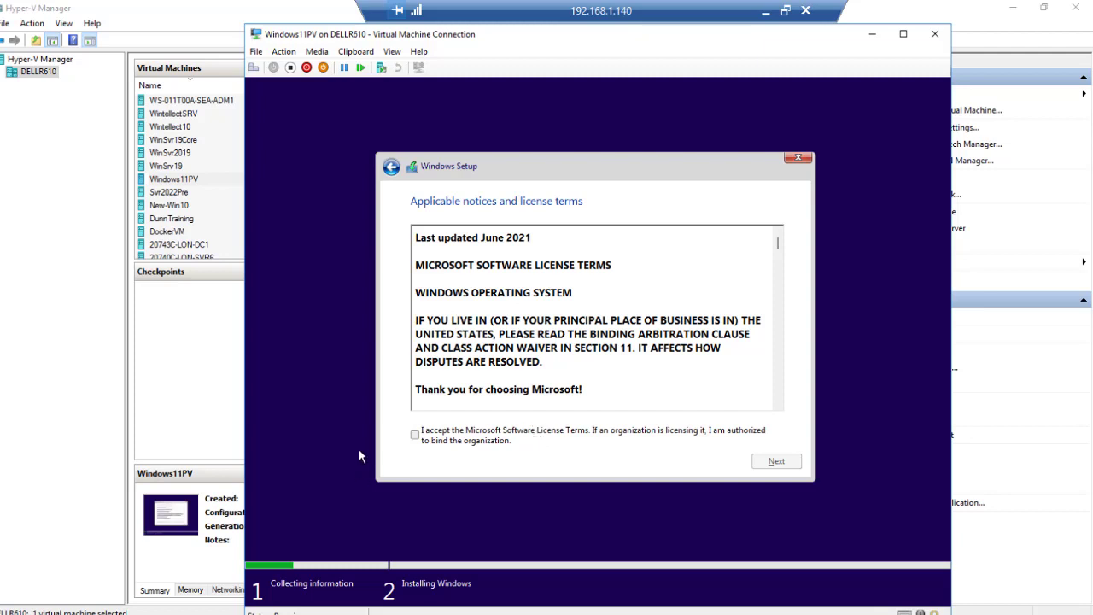
click(415, 435)
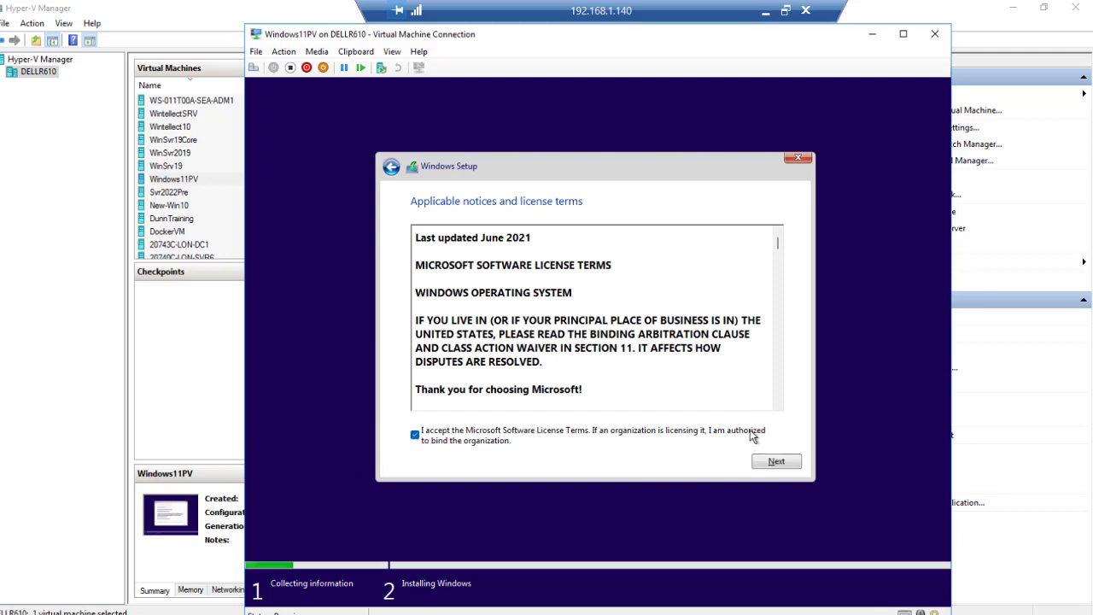
click(774, 458)
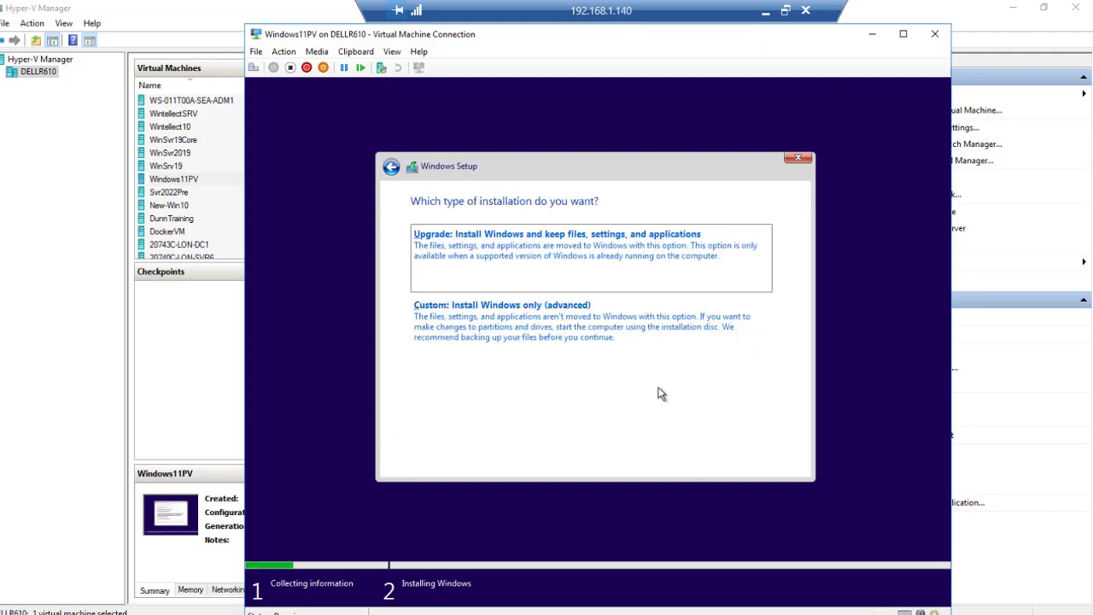
Choose Custom: Install Windows only and install onto Drive 0's 127 GB unallocated space.
click(541, 327)
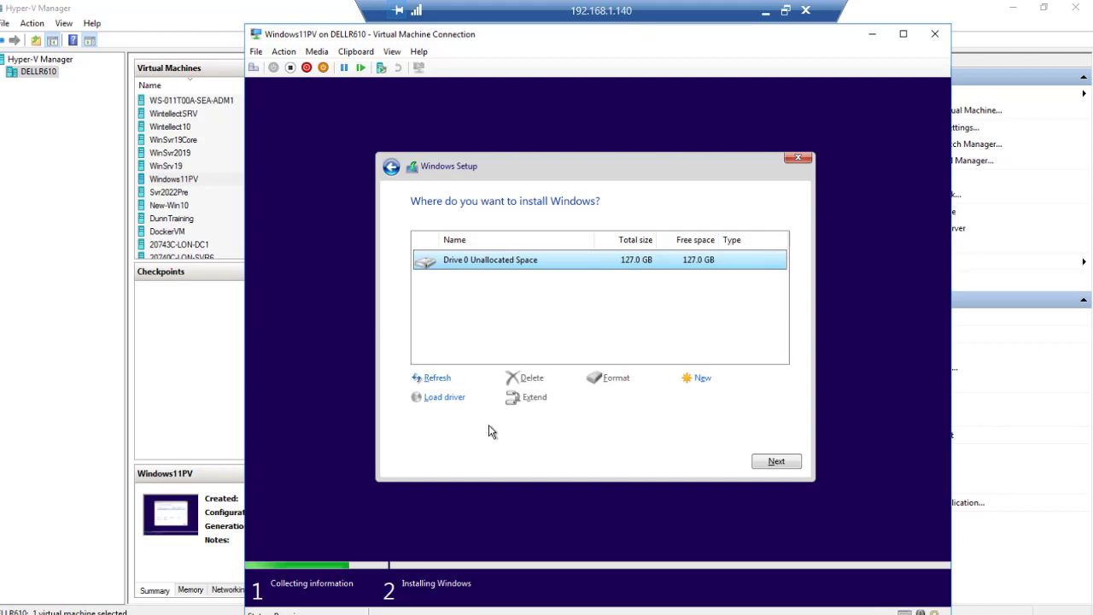
click(778, 466)
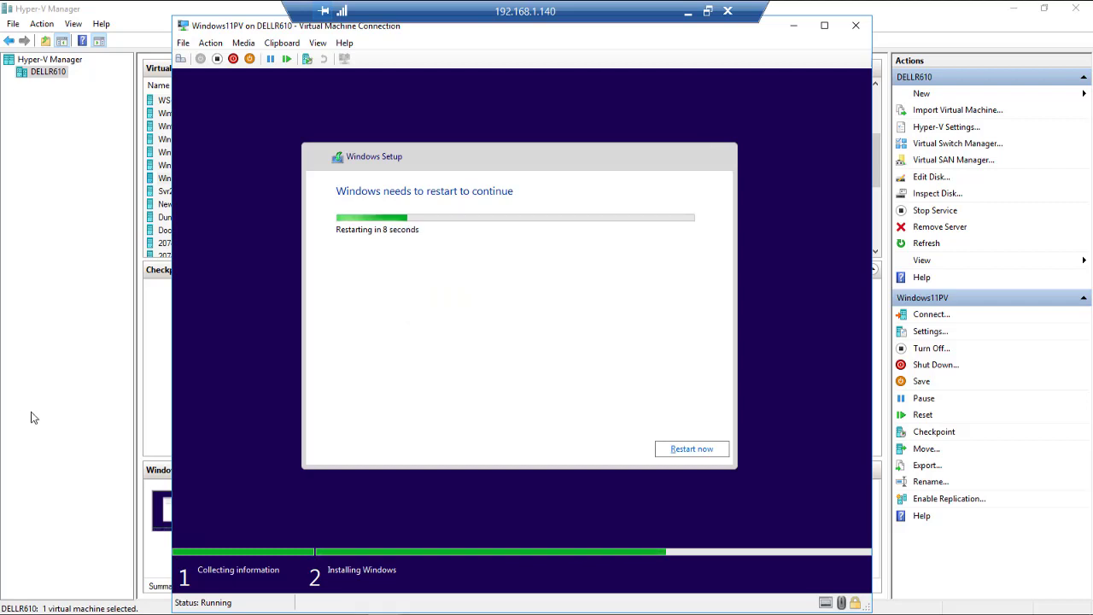
Restart Windows11PV now so installation finishes and the region screen appears.
click(672, 449)
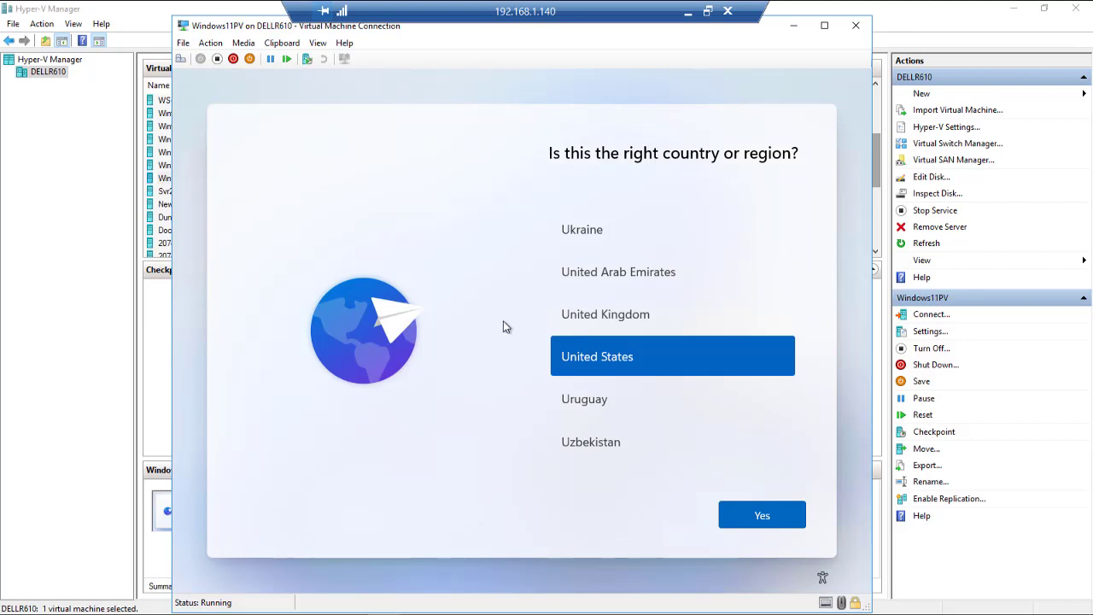
Confirm United States as the region and skip the OOBEKEYBOARD error page.
click(783, 517)
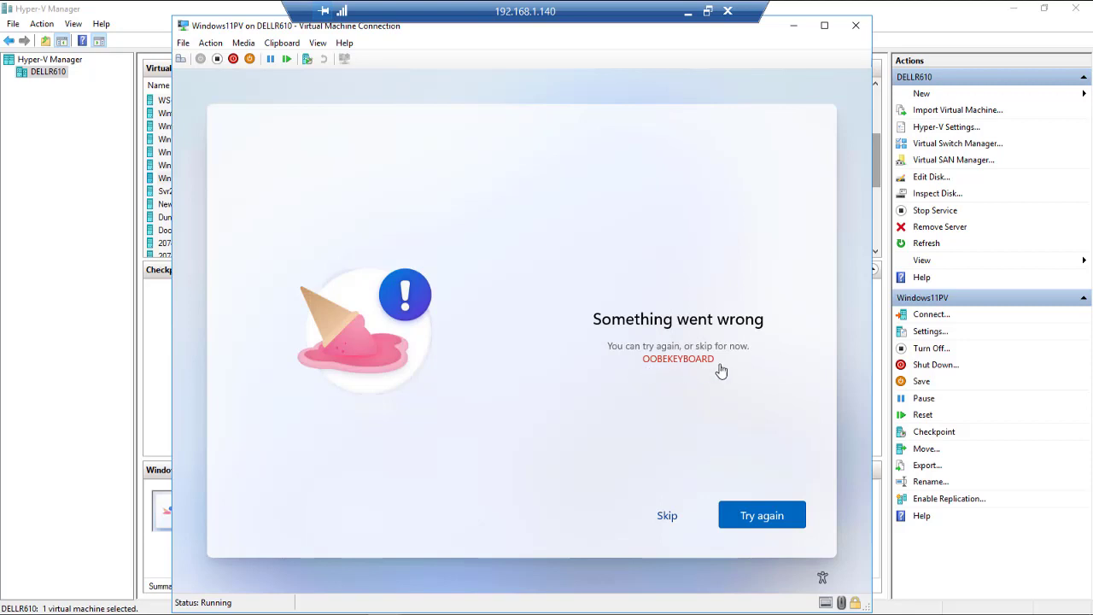
click(667, 516)
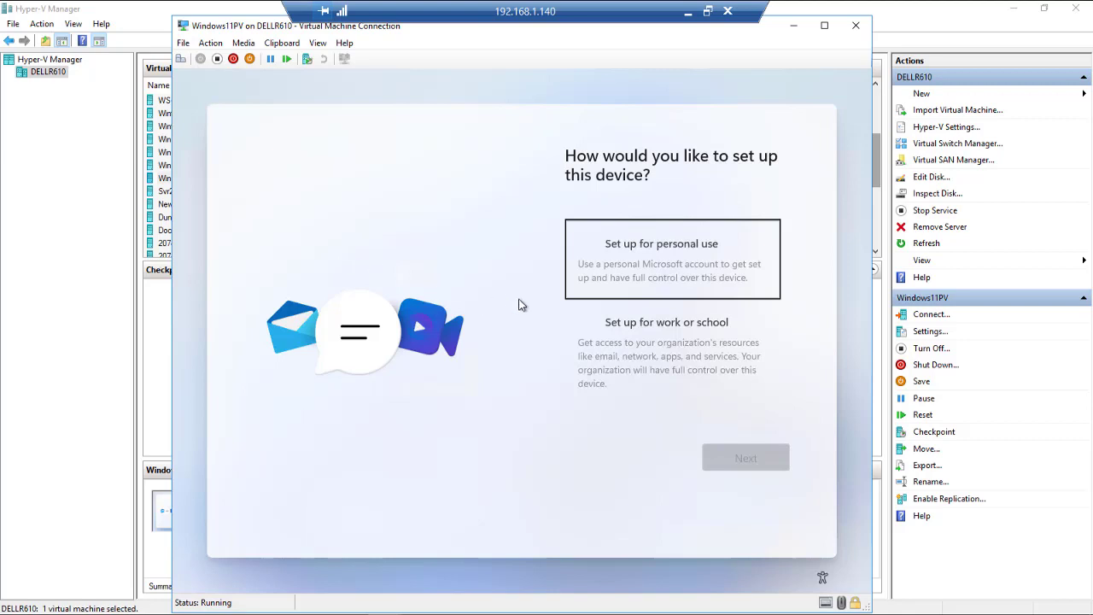
Set up for personal use and sign in with the Microsoft account e-mail and password.
click(643, 258)
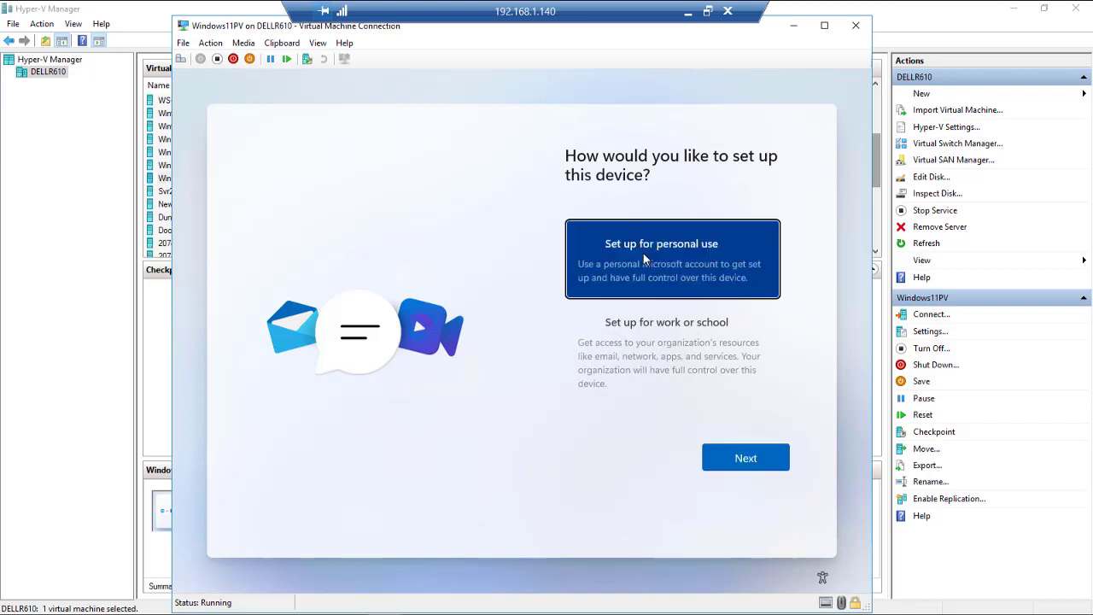
click(743, 468)
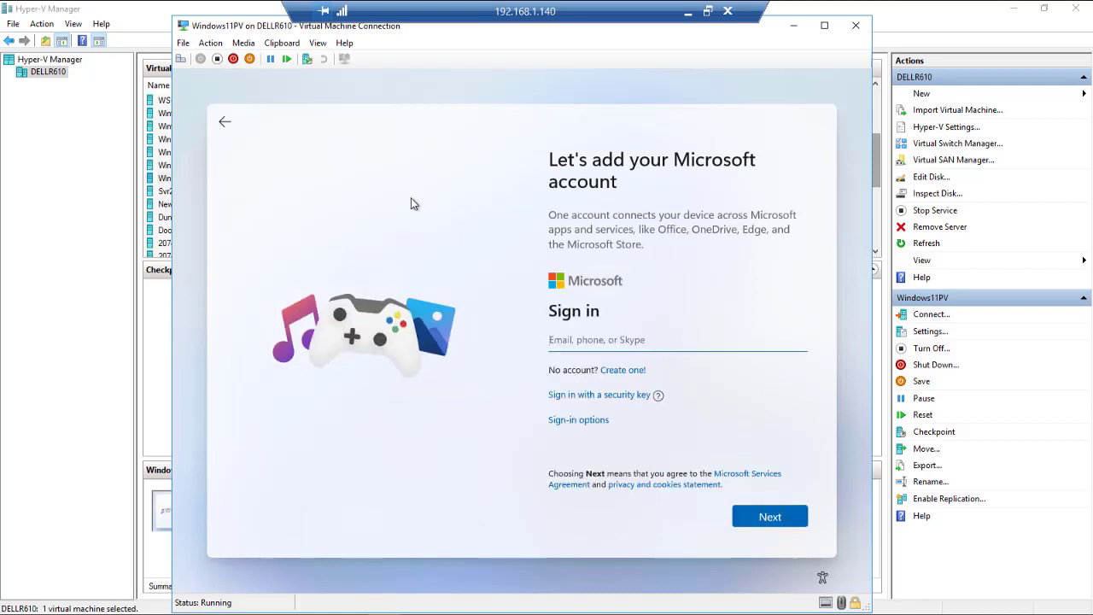
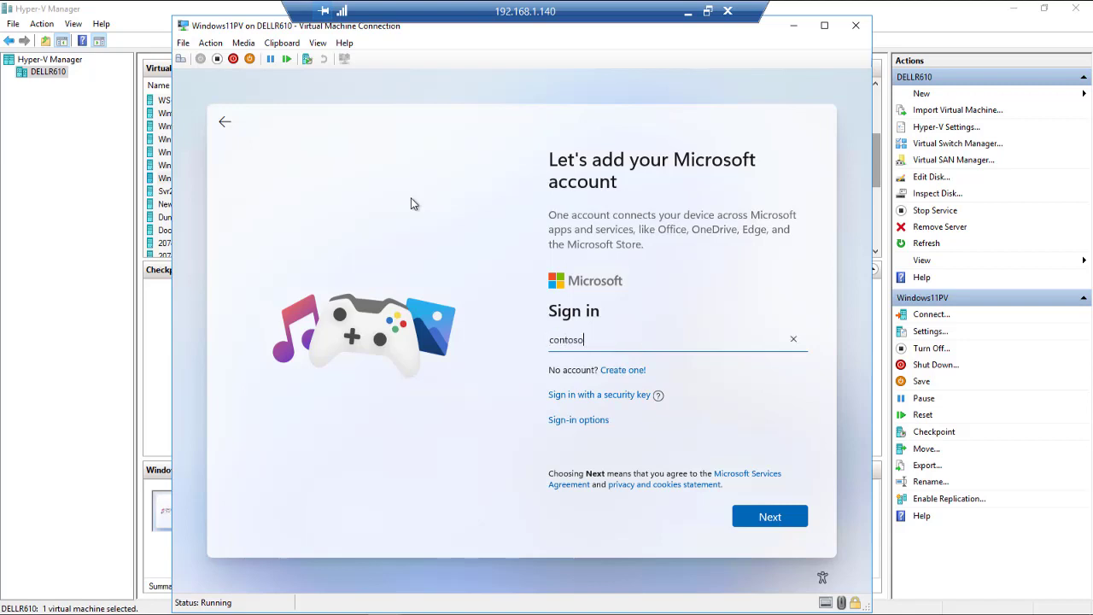
key(Return)
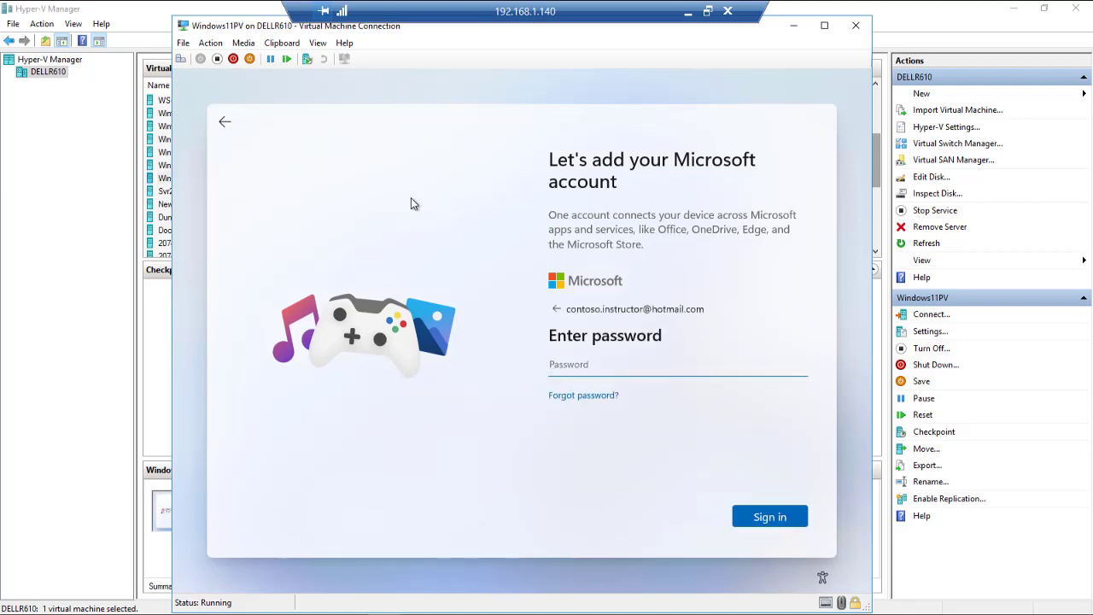
text(•••••••••)
key(Return)
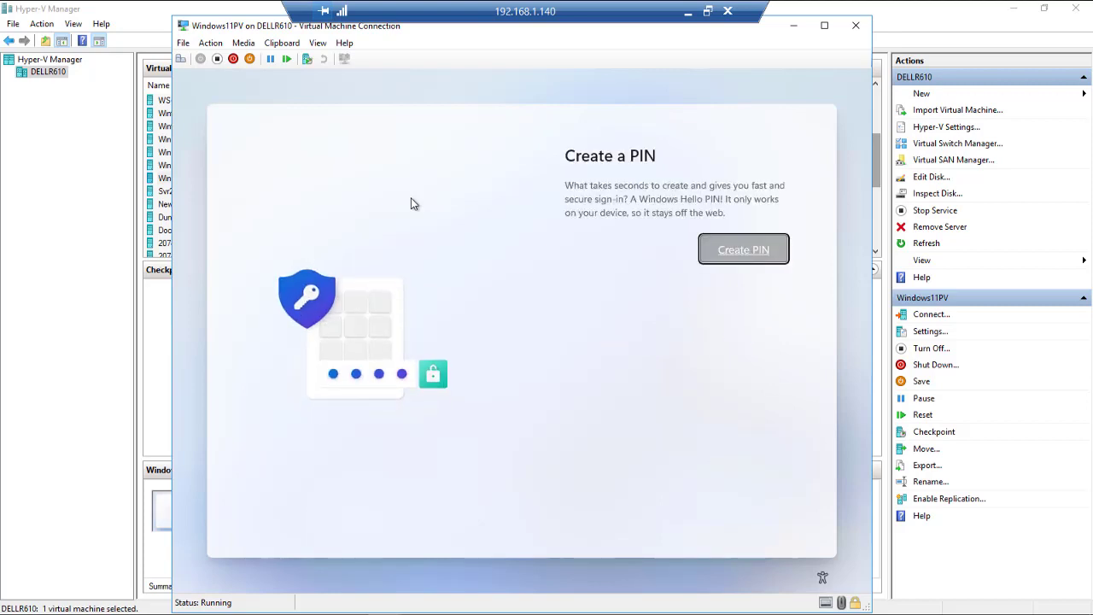
Create a Windows Hello PIN, entering it in New PIN and Confirm PIN.
click(744, 256)
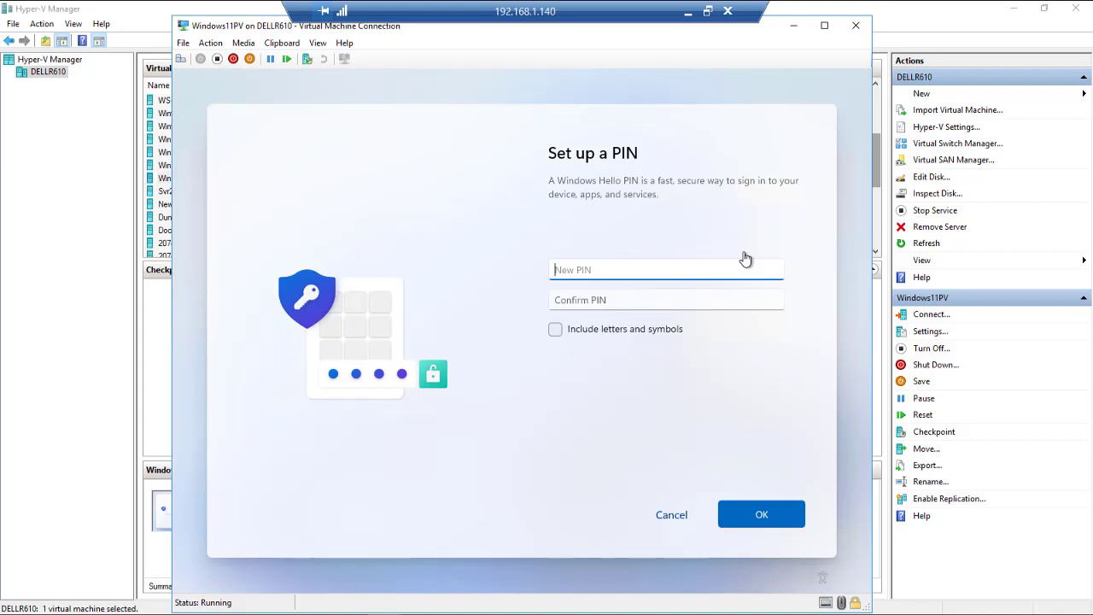
text(123456)
key(Tab)
text(123456)
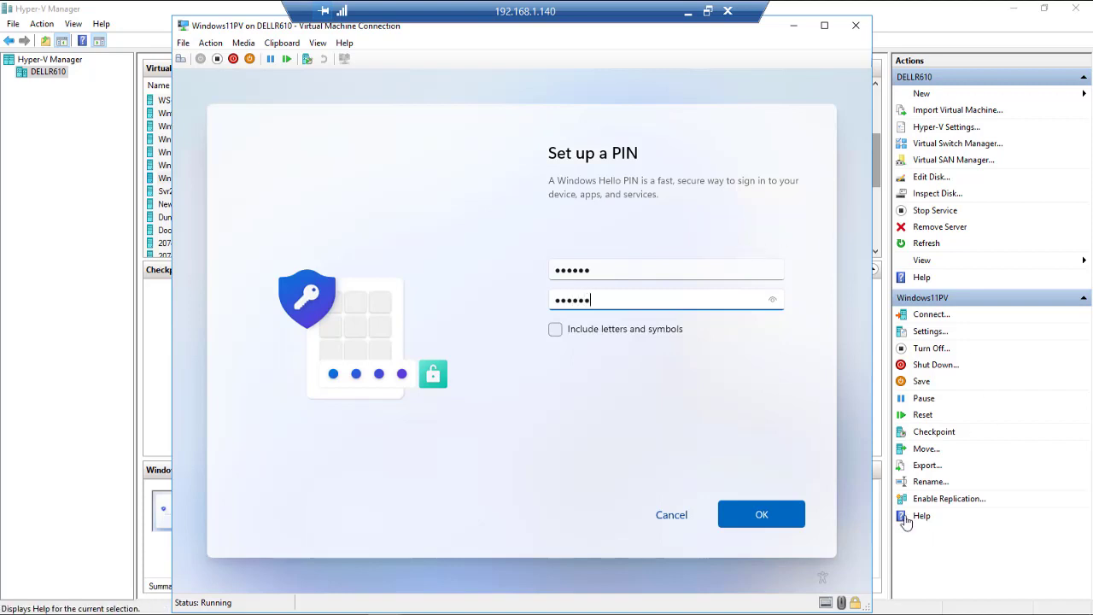
click(772, 521)
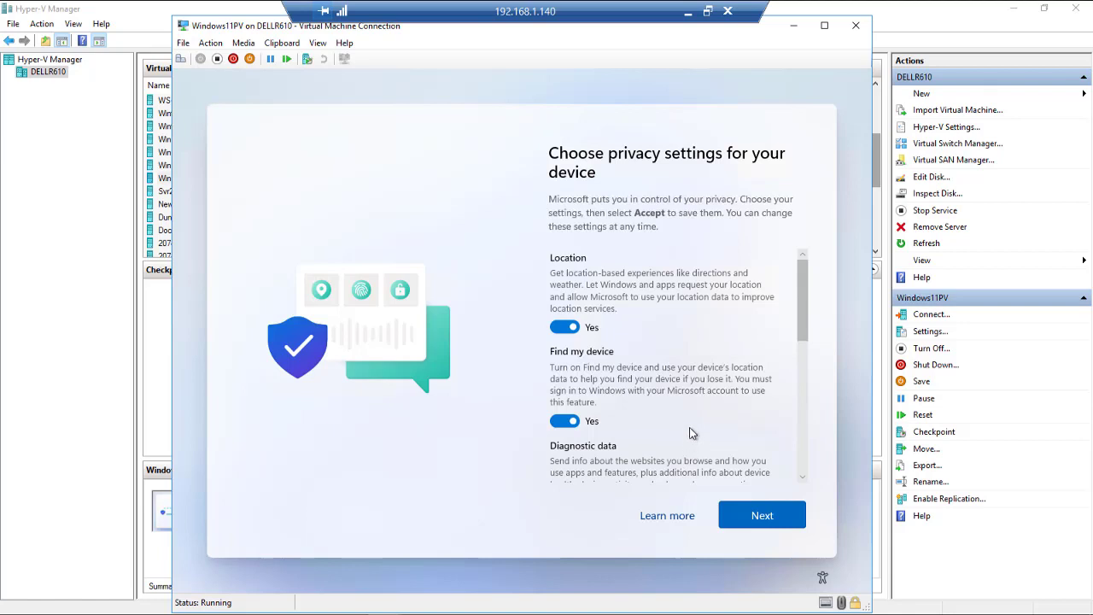
Review all privacy toggles, leaving Location, Find my device and the rest on Yes, and accept.
scroll(794, 342, down, 2)
drag(805, 335, 800, 356)
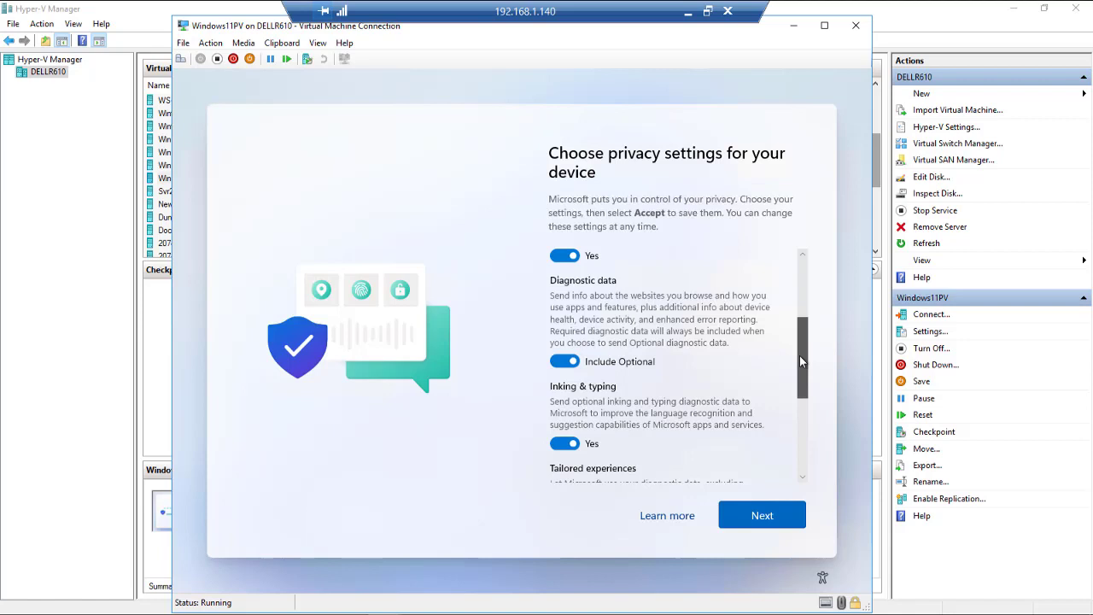
drag(799, 355, 806, 458)
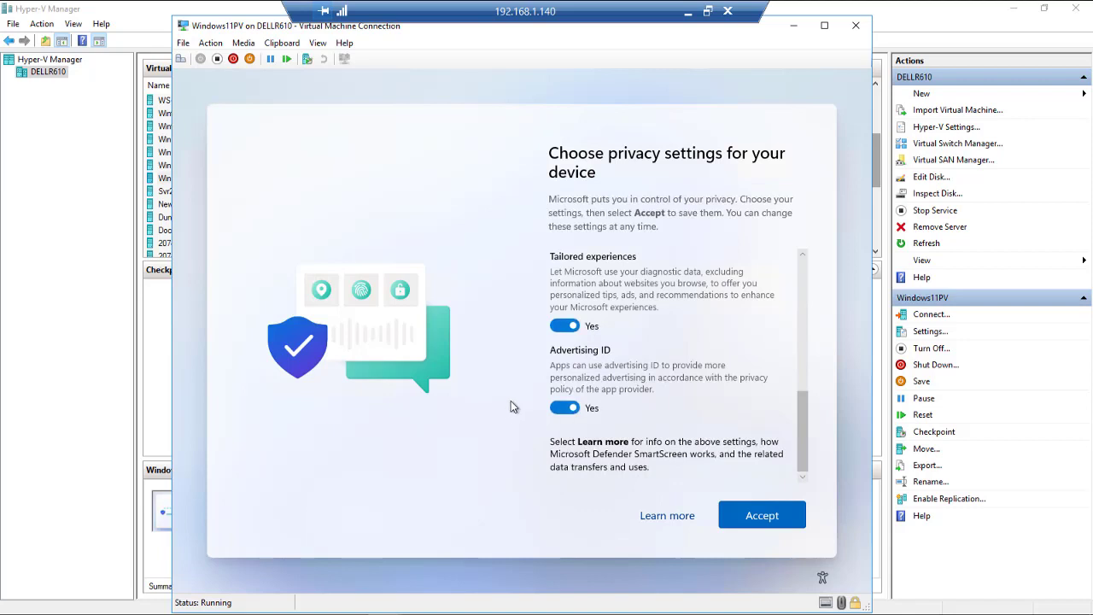
click(771, 516)
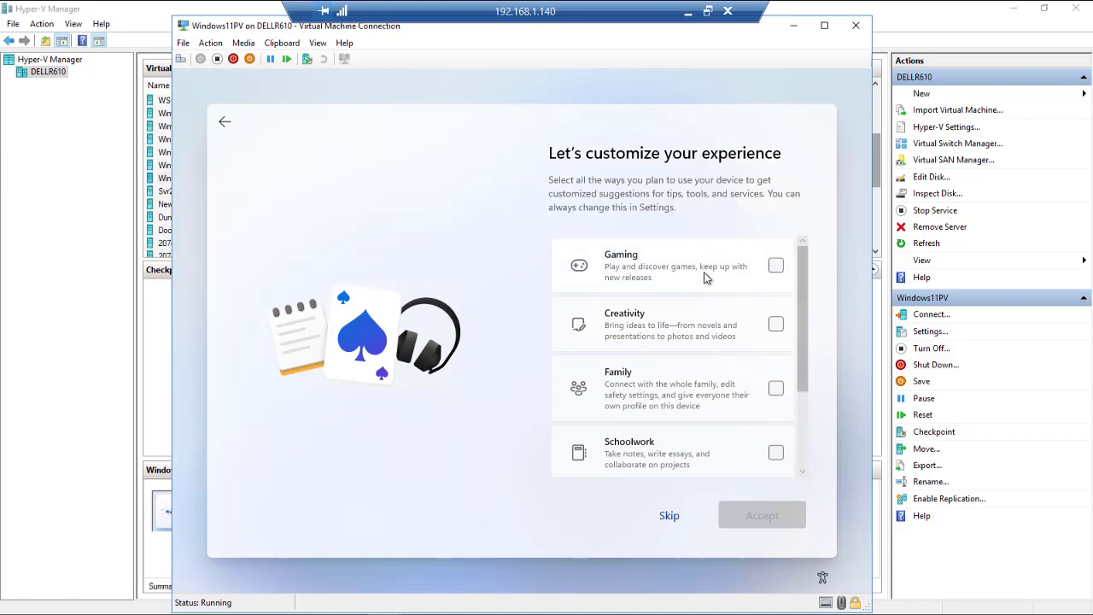
Tick Gaming, Creativity, Family, Schoolwork, Entertainment and Business as planned uses, then accept.
scroll(704, 271, down, 3)
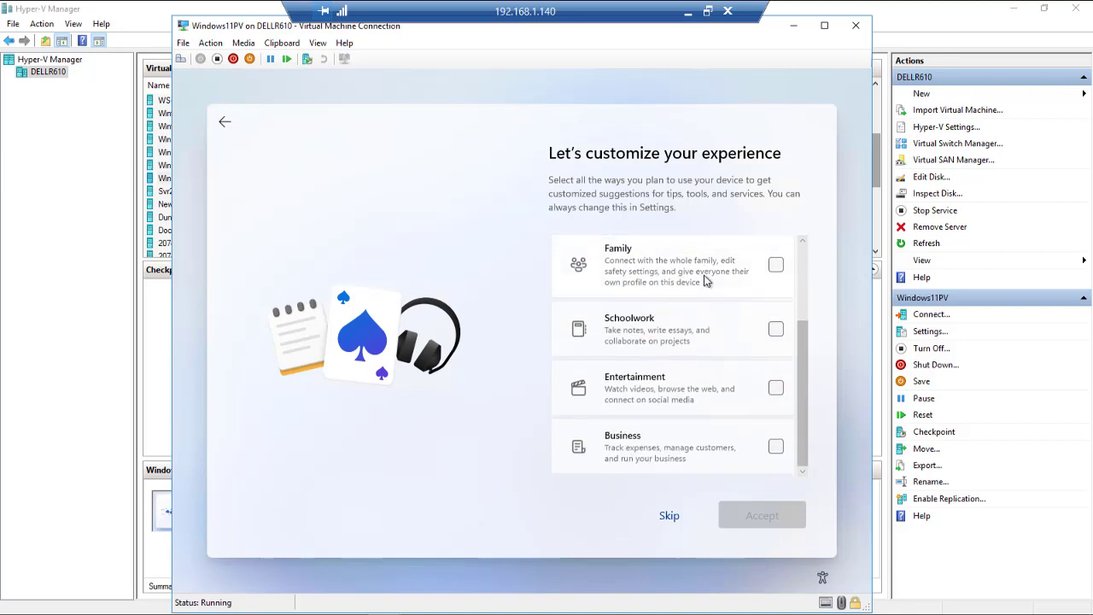
scroll(706, 281, up, 3)
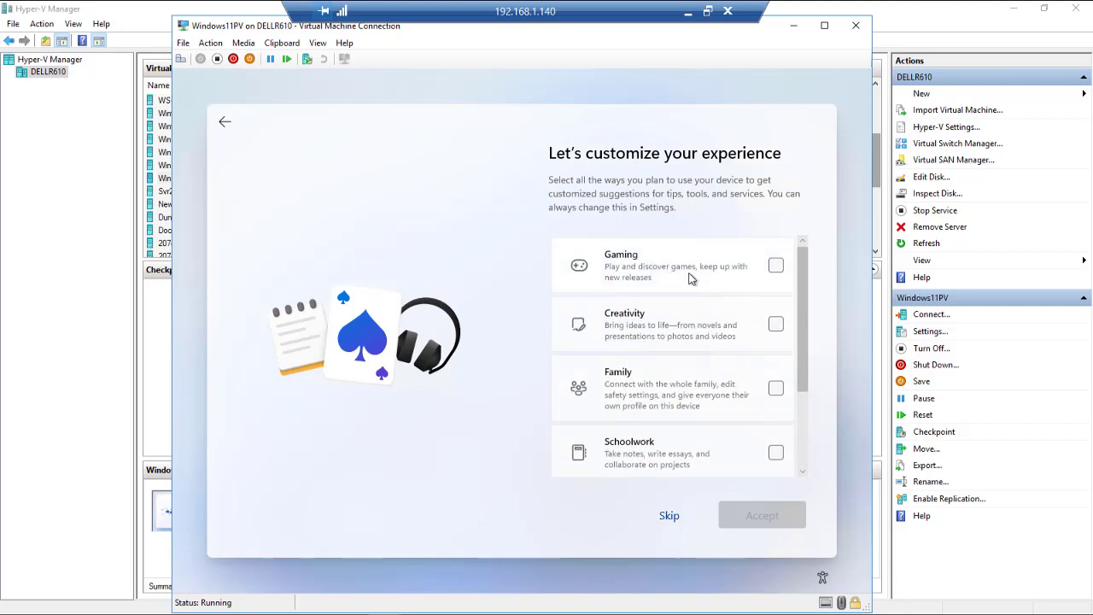
click(776, 267)
click(777, 326)
scroll(779, 325, down, 1)
click(777, 317)
scroll(669, 335, down, 1)
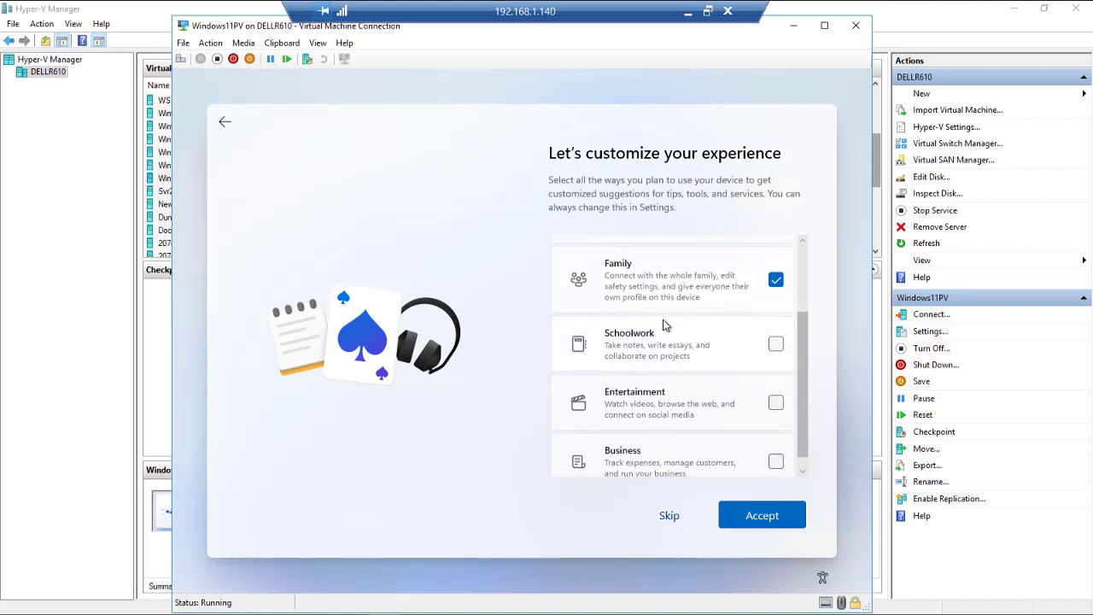
click(775, 343)
scroll(739, 383, down, 1)
click(777, 389)
click(775, 447)
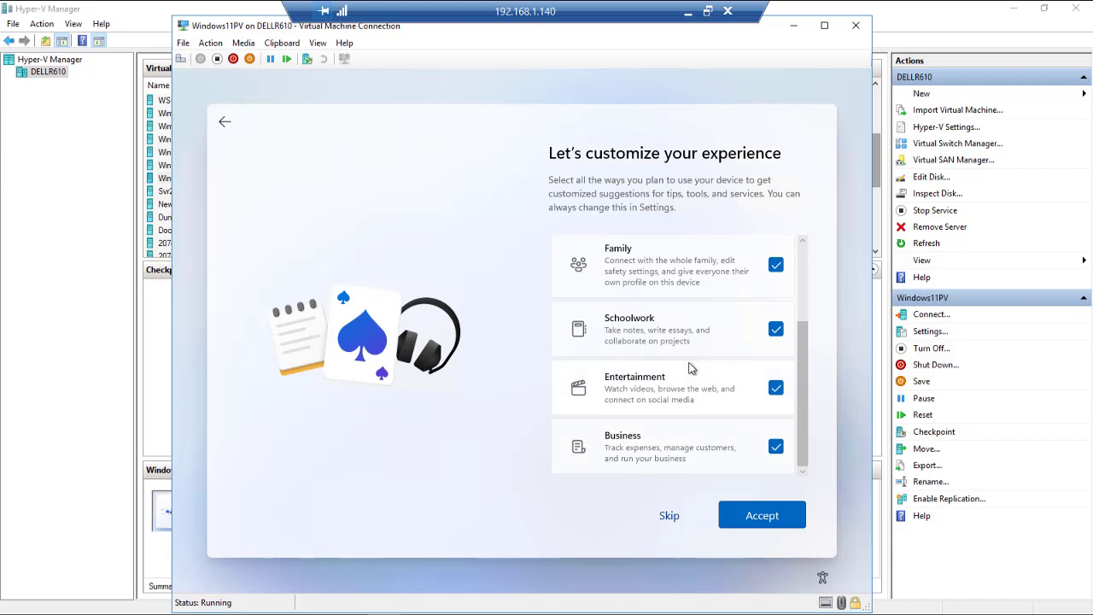
click(768, 519)
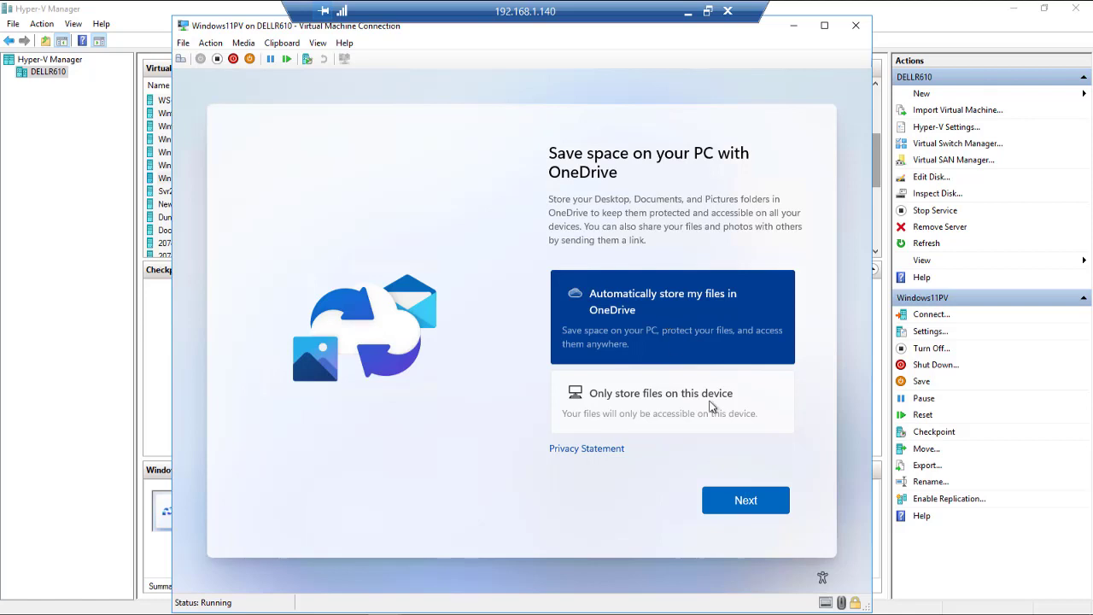
Keep 'Automatically store my files in OneDrive' selected and continue.
click(745, 501)
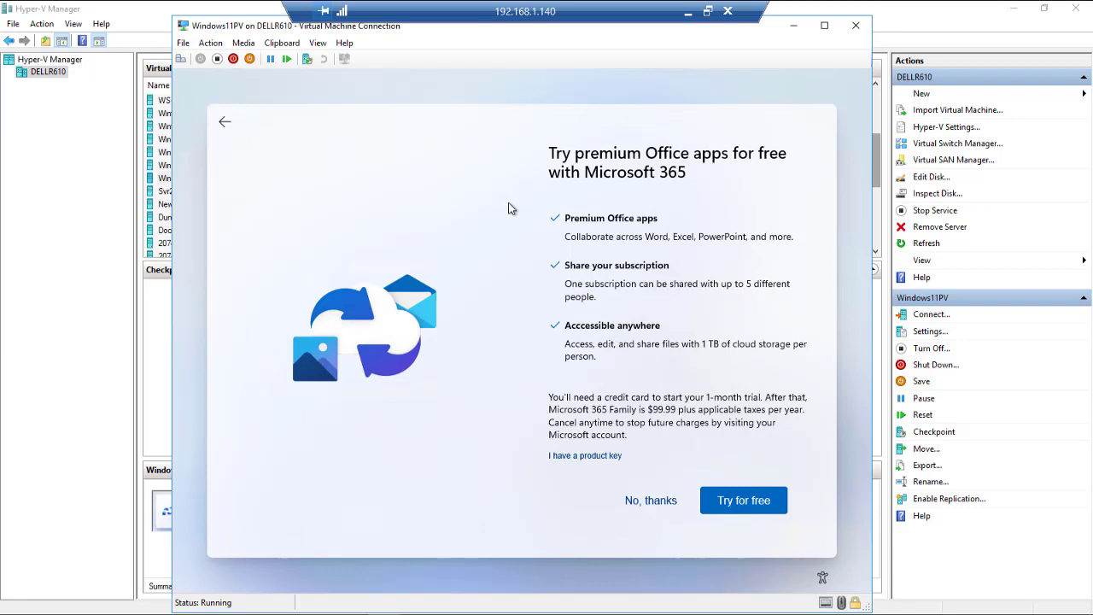
Decline the free Microsoft 365 premium Office apps trial with 'No, thanks'.
click(649, 504)
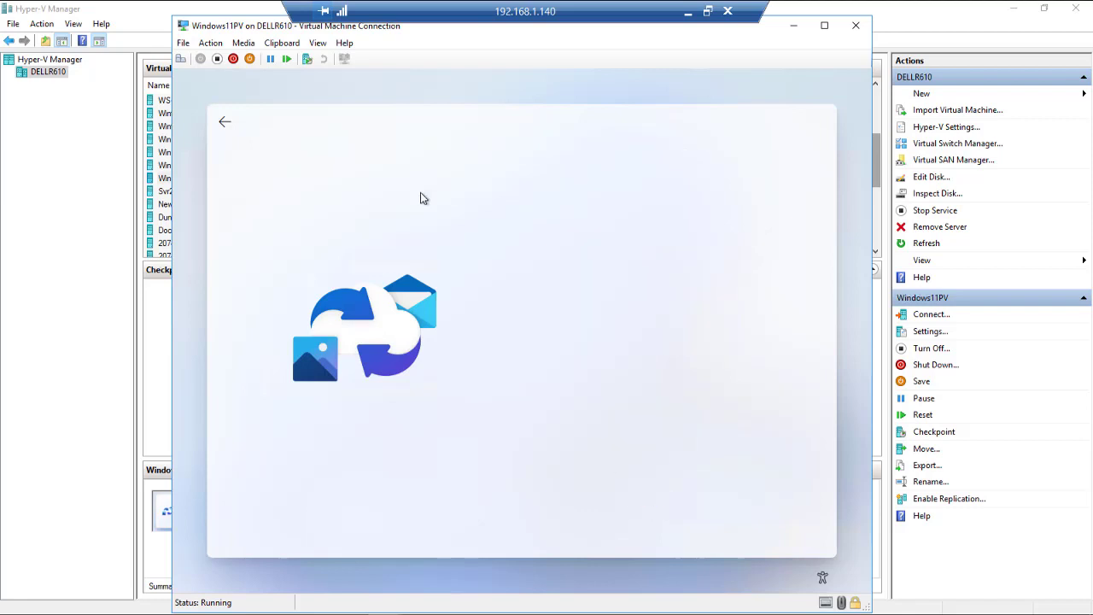
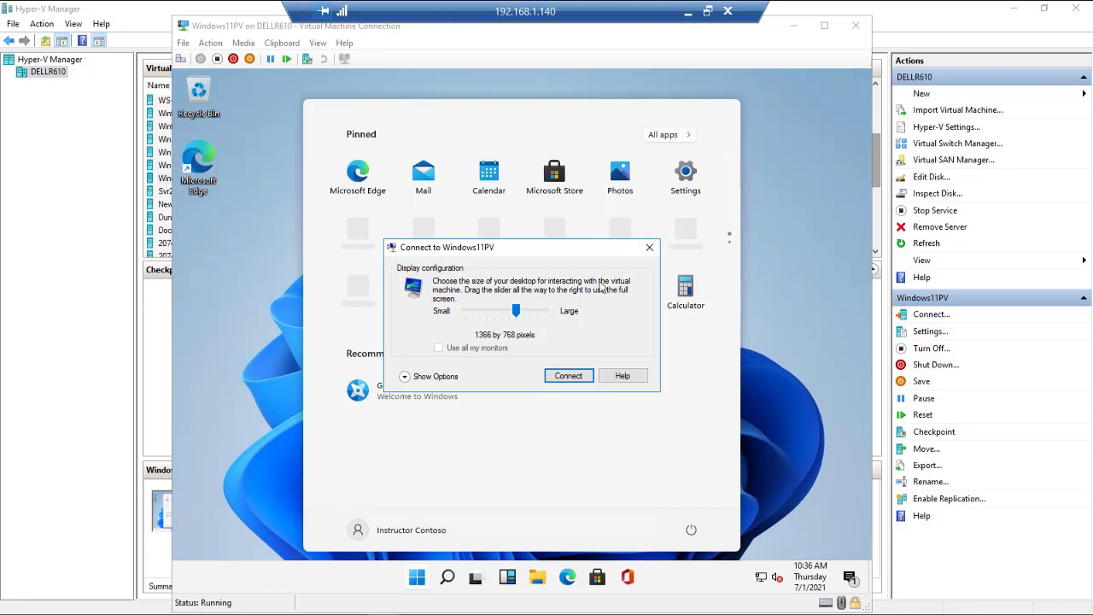
Dismiss the VM display-size prompt, reopen the Start menu's pinned apps, then open Windows search.
click(649, 249)
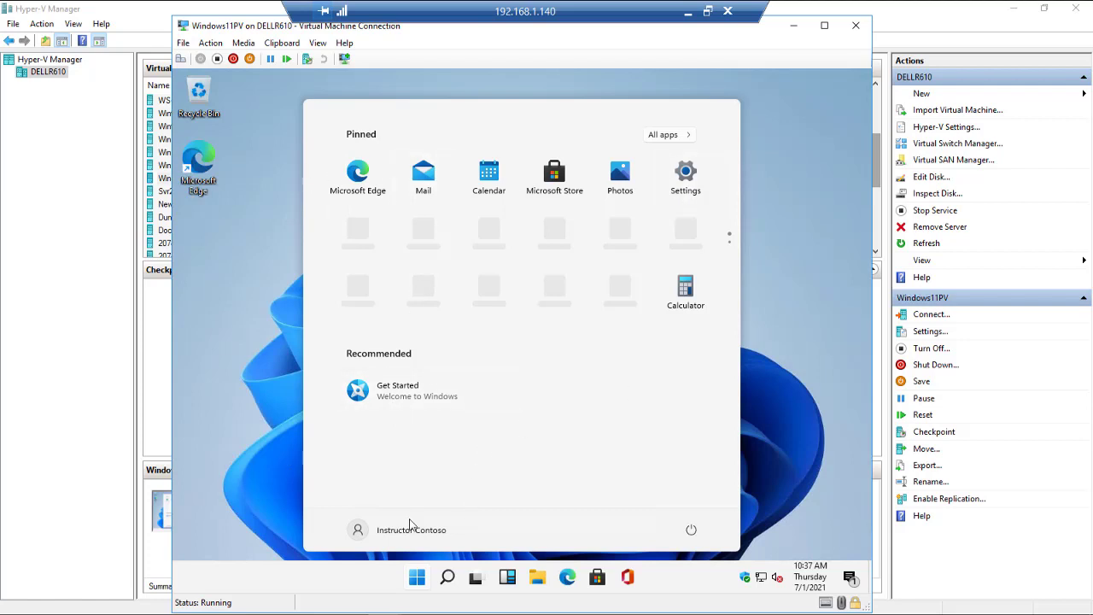
click(416, 577)
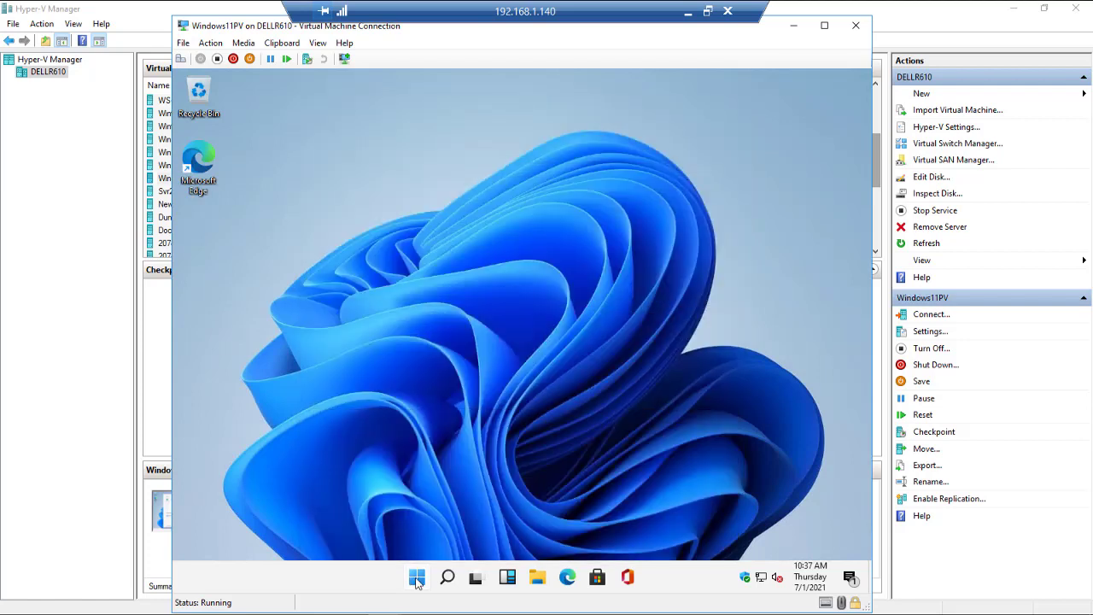
click(417, 578)
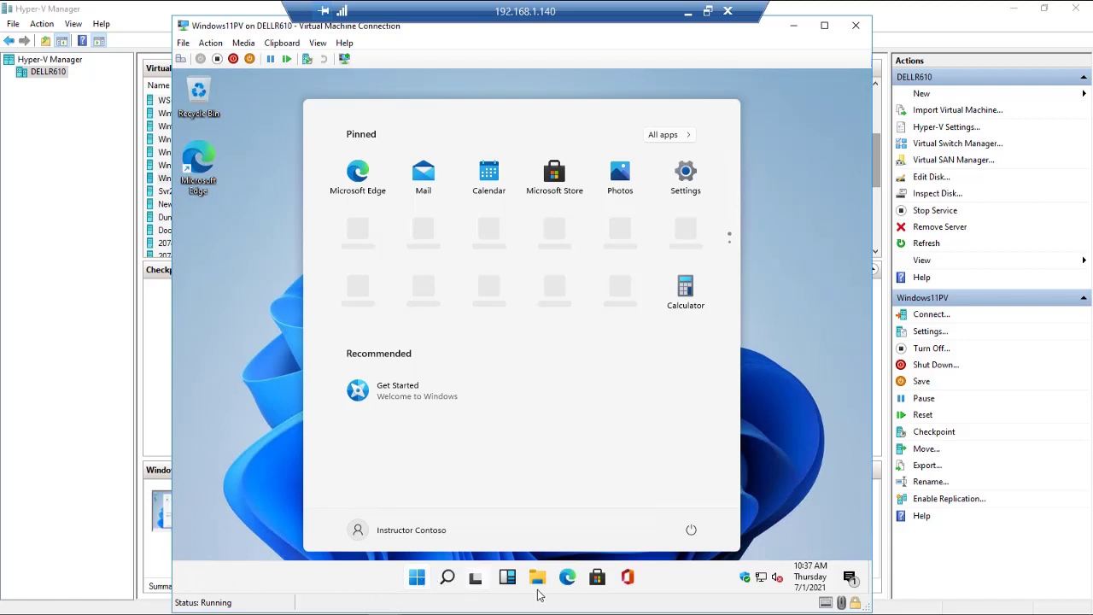
click(448, 578)
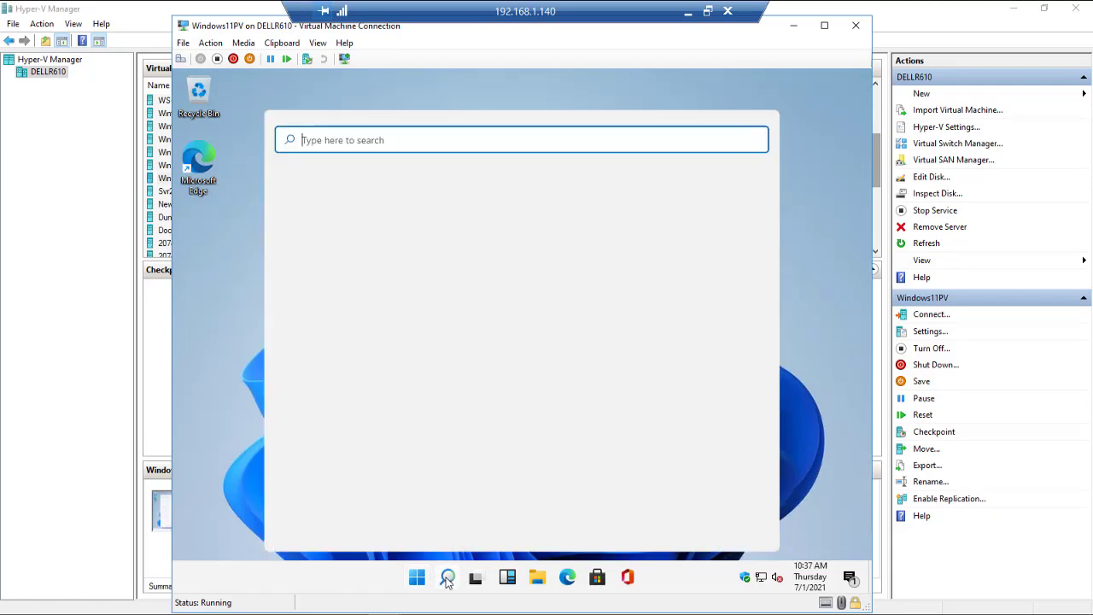
Search 'control', open Control Panel to view its categories, then close it.
text(control)
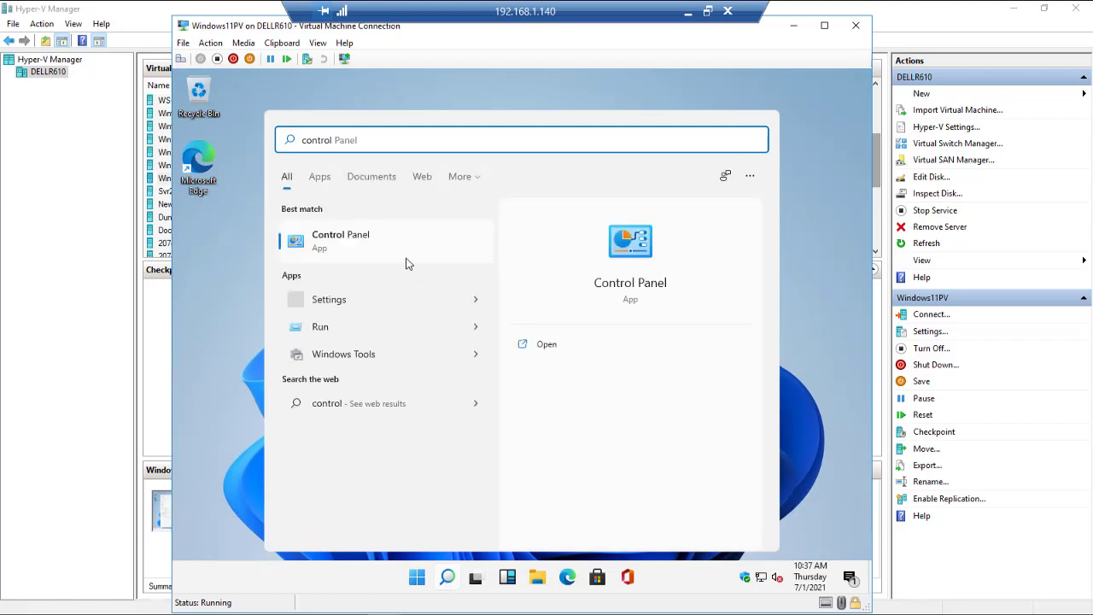
click(646, 250)
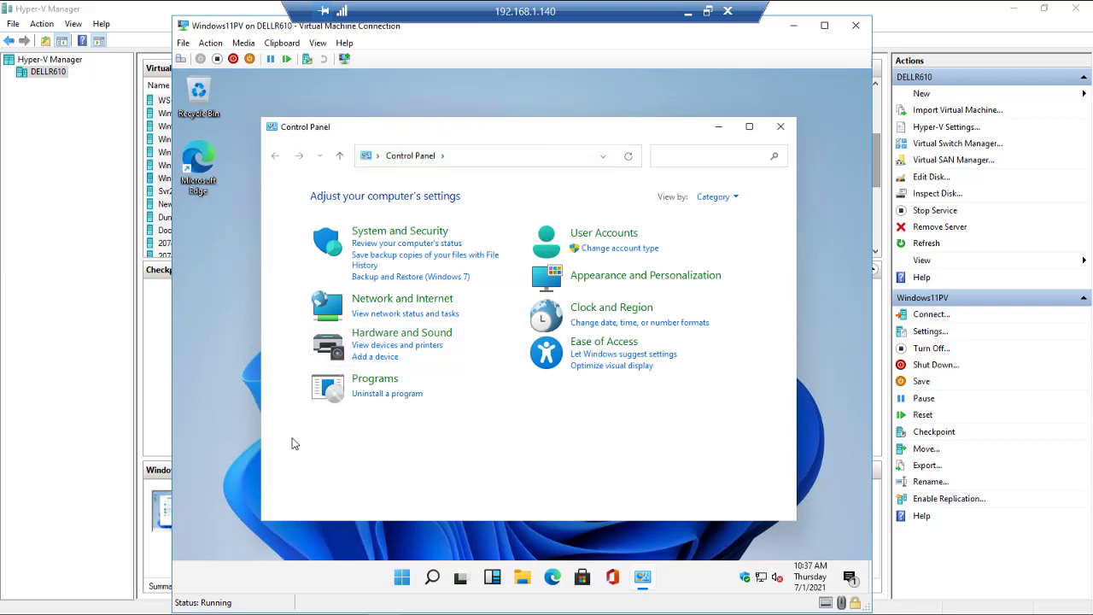
click(780, 129)
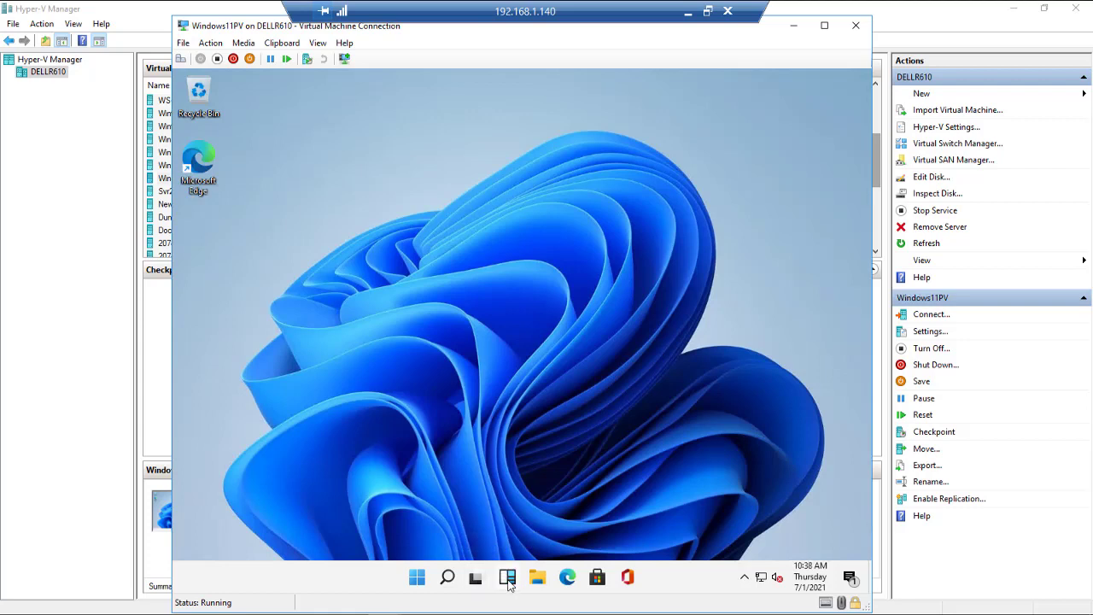
Open the Widgets board to view weather, market, NBA and top-story cards, then close it.
click(508, 580)
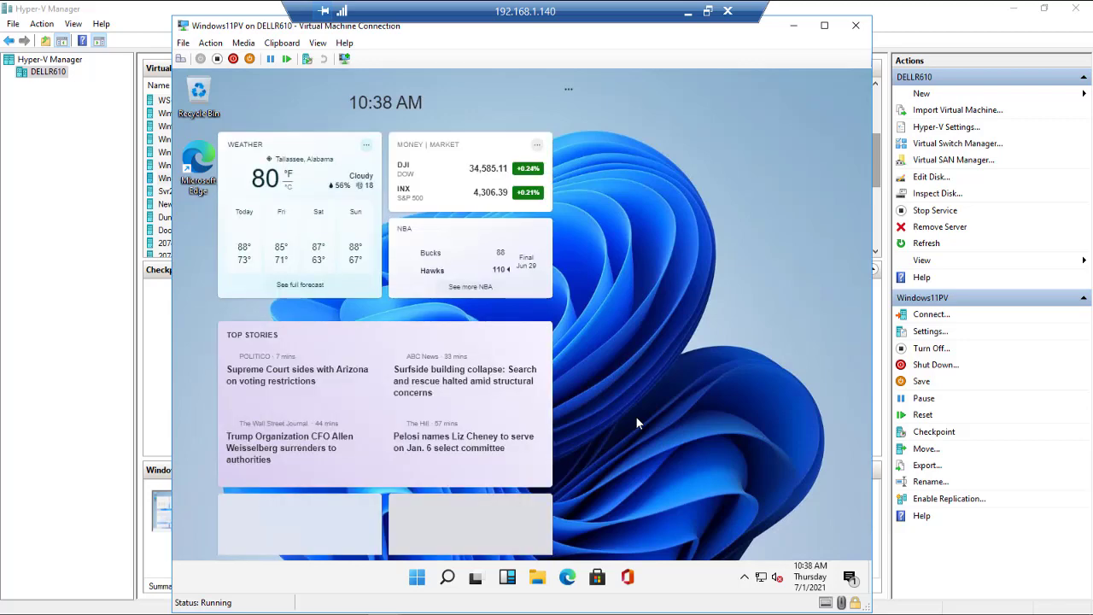
click(636, 418)
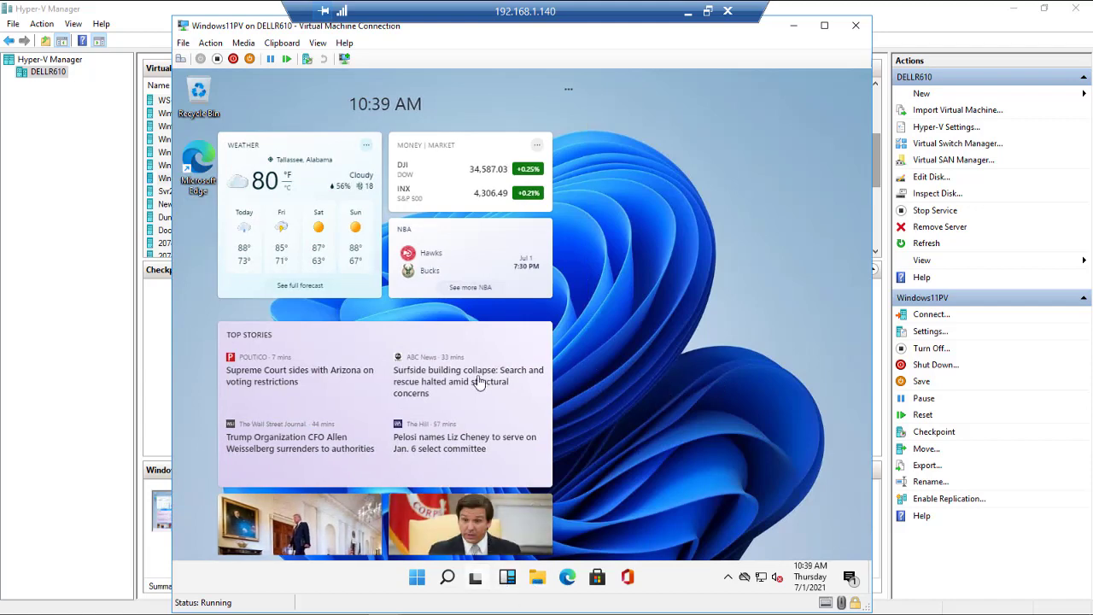
scroll(483, 325, down, 3)
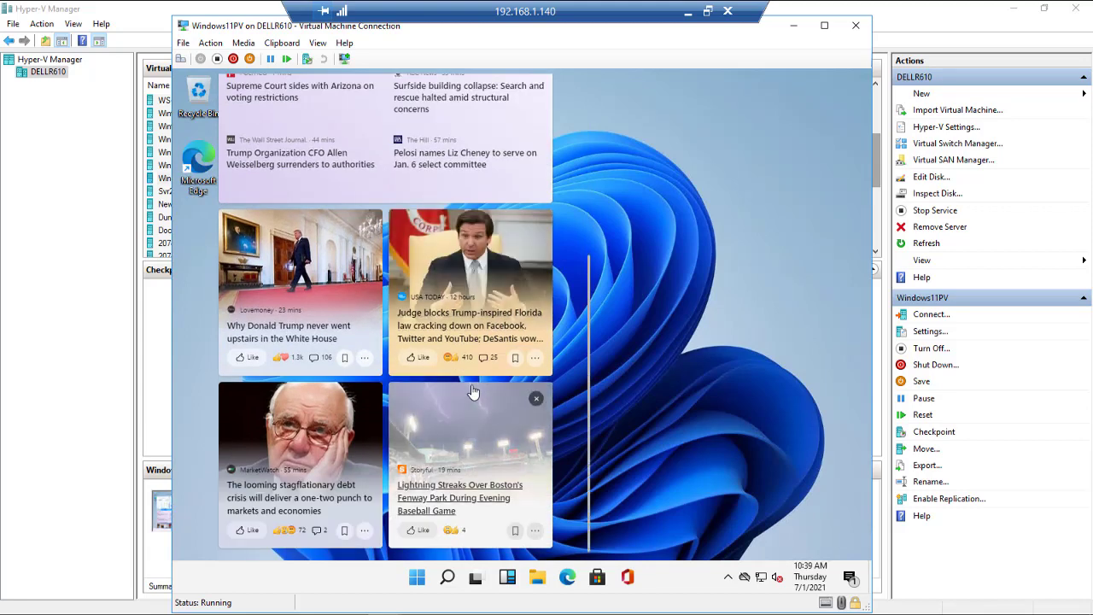
scroll(474, 391, up, 3)
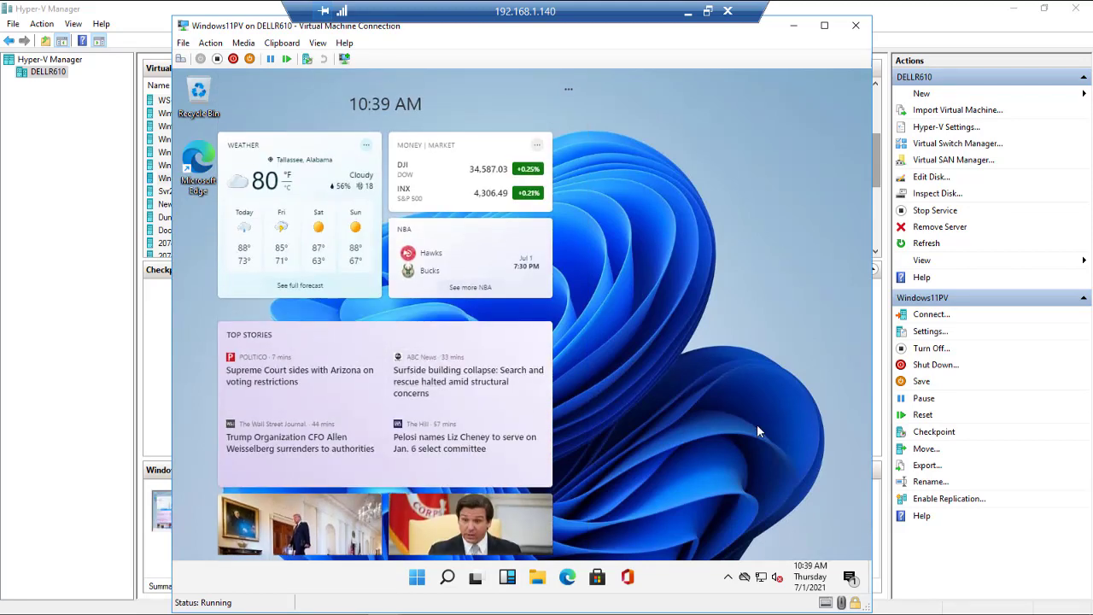
Dismiss the widgets panel and expand the OneDrive folders in File Explorer's navigation pane.
click(508, 581)
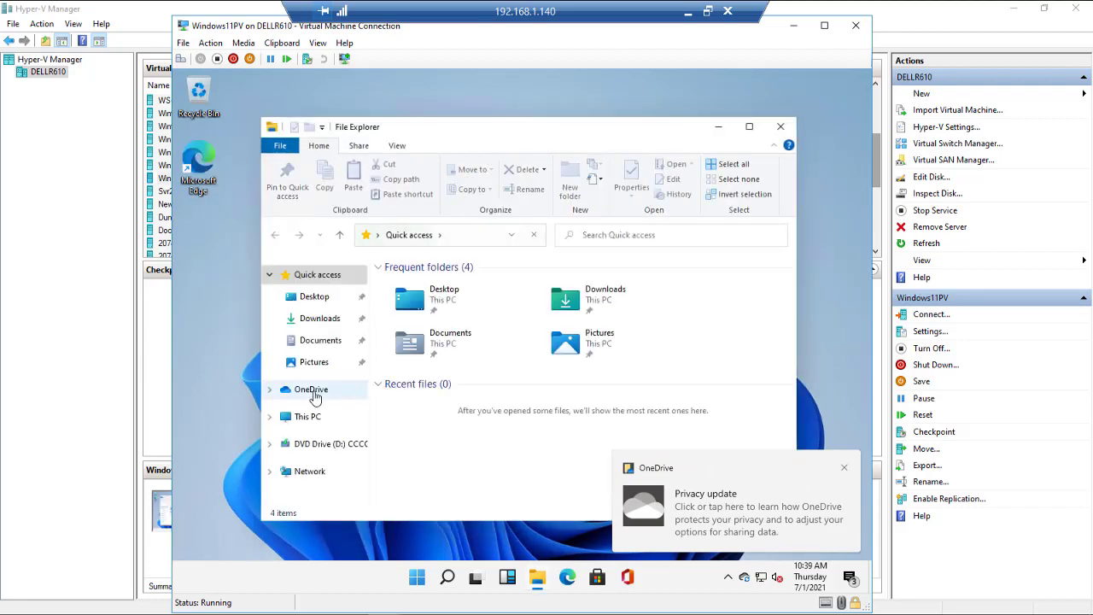
click(270, 390)
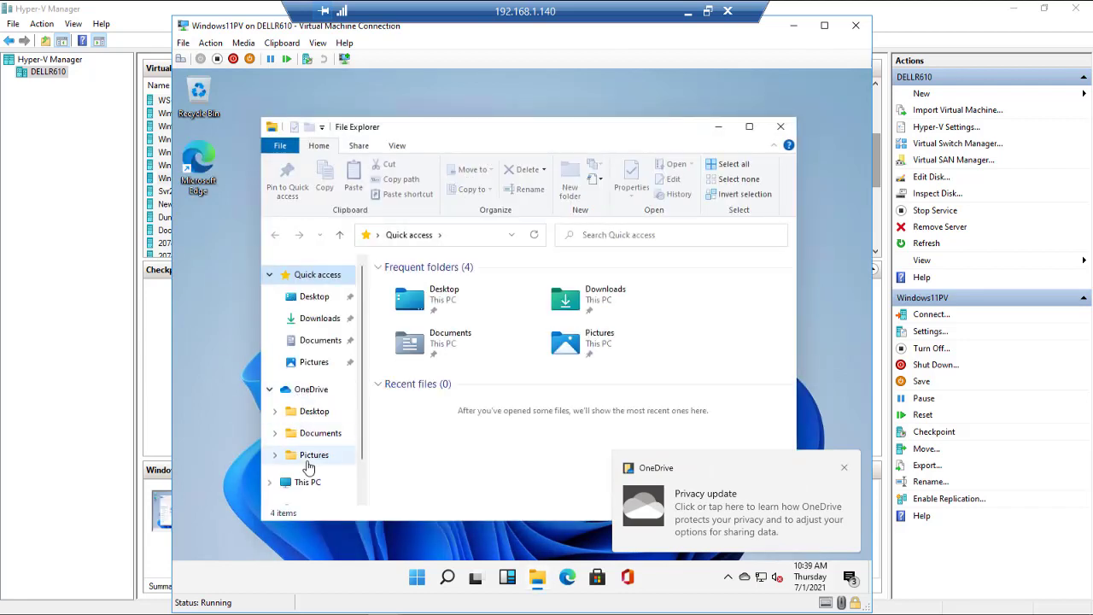
drag(363, 435, 364, 352)
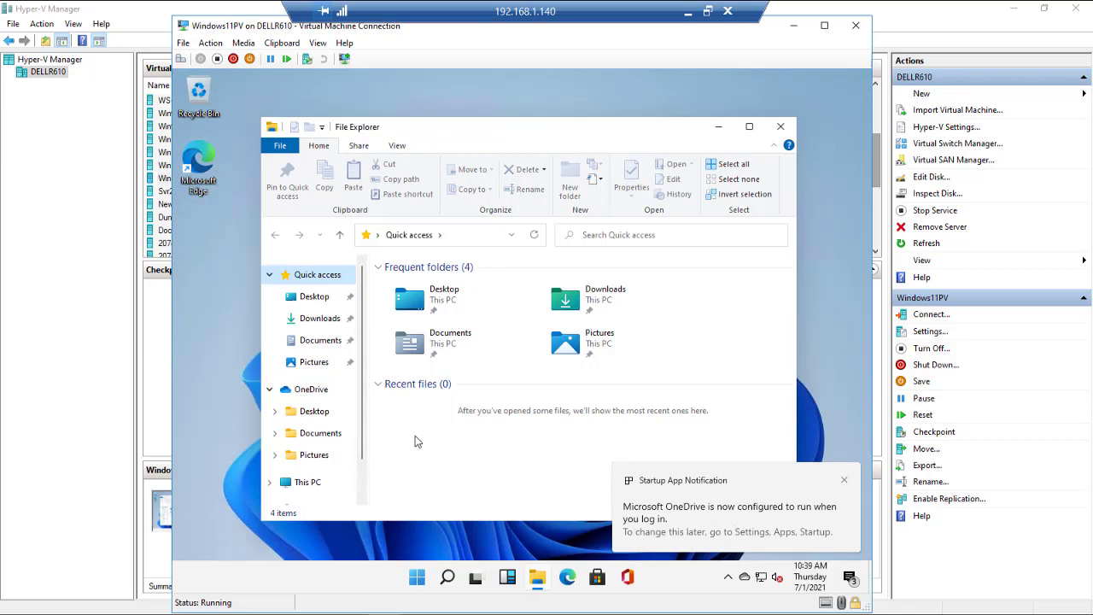
Browse Desktop, Quick access, Downloads, Documents, Pictures and This PC in File Explorer.
click(313, 297)
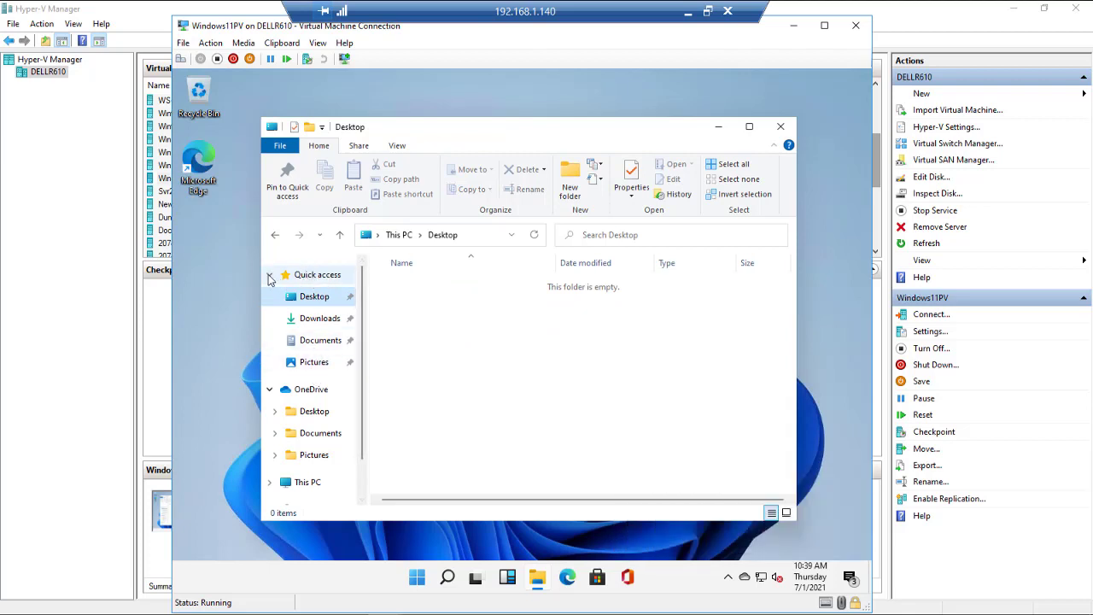
click(299, 276)
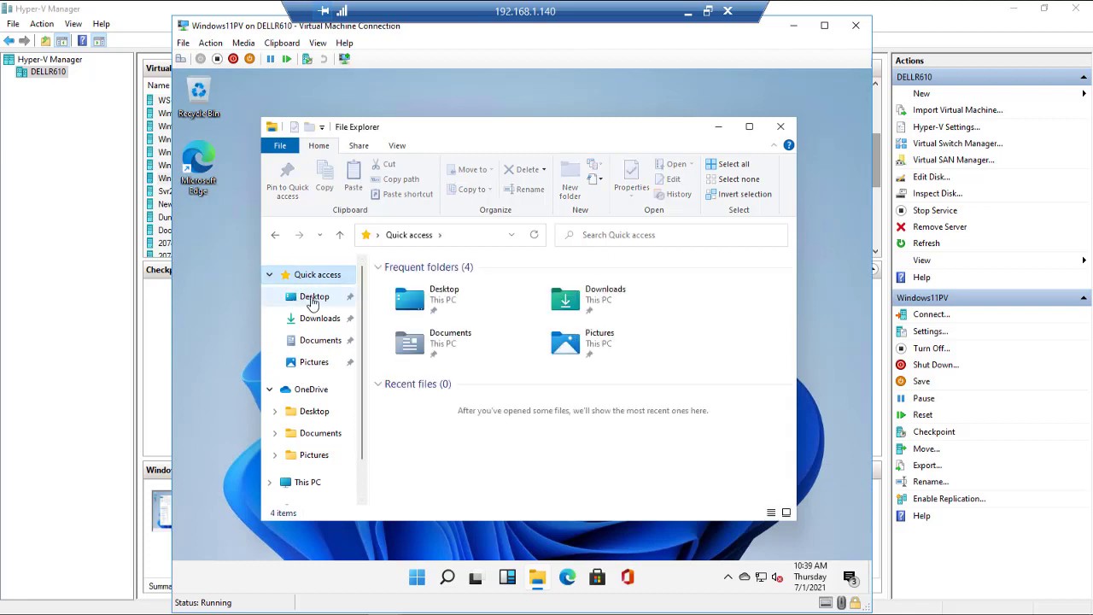
click(313, 299)
click(318, 320)
click(317, 341)
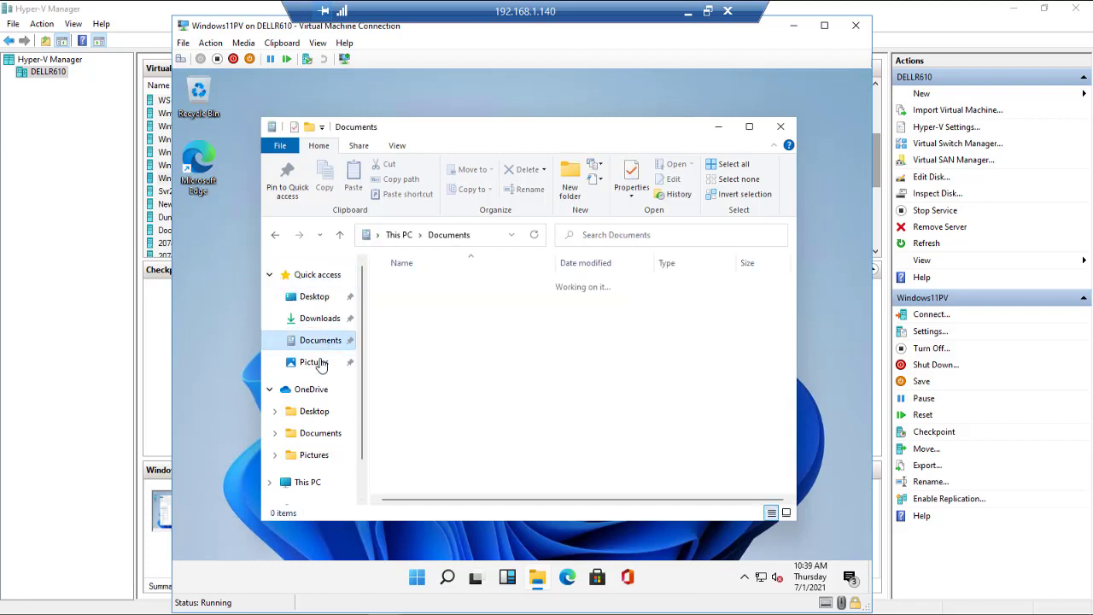
click(317, 362)
scroll(323, 418, down, 1)
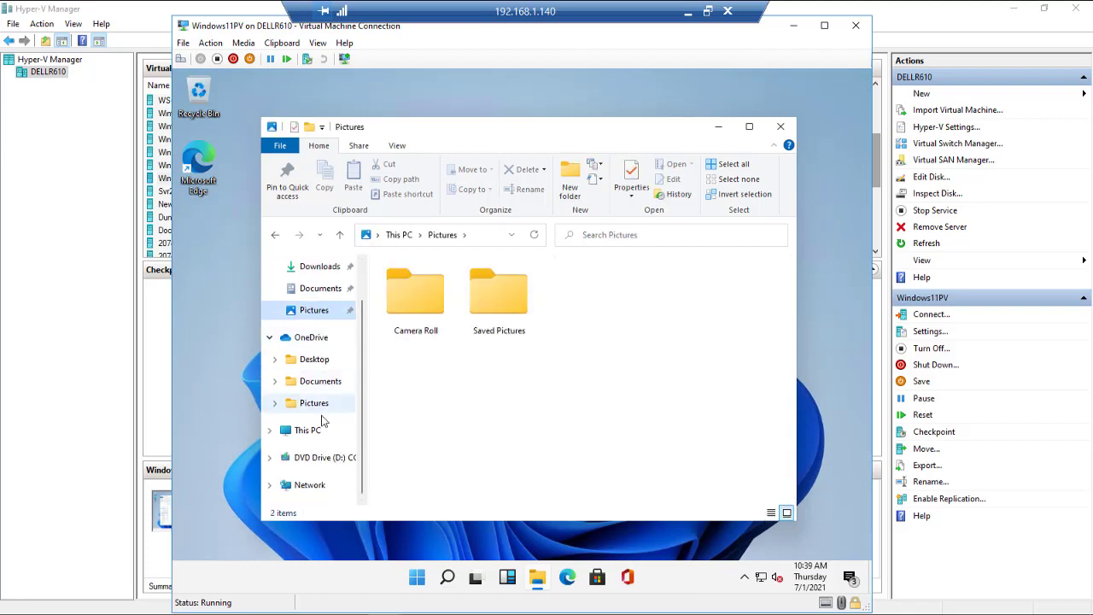
click(308, 430)
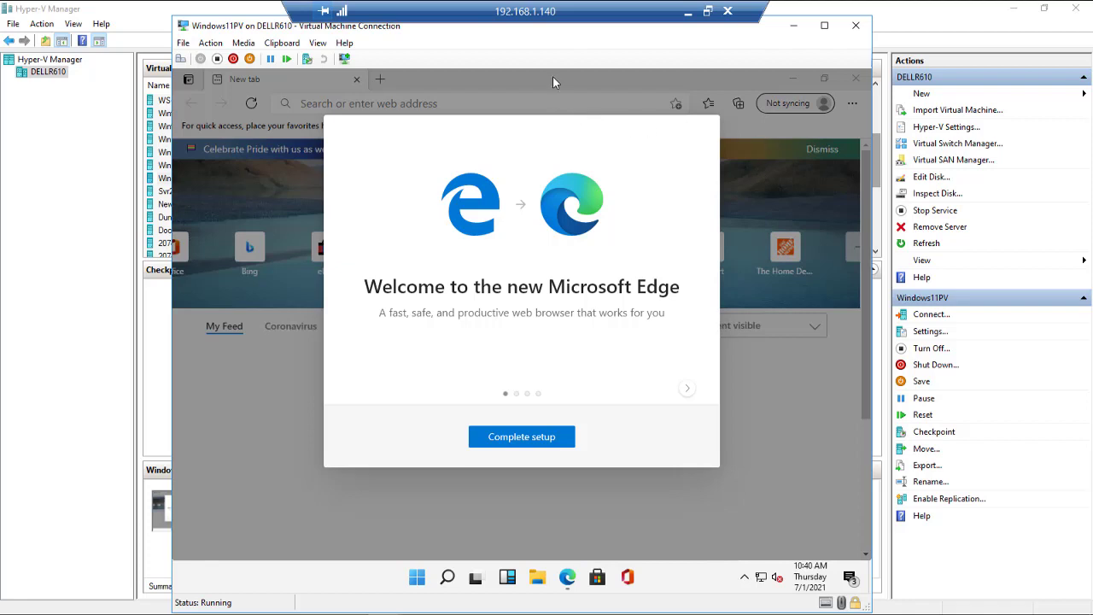
Advance Edge's welcome tour to the Productivity page, dismissing the sync prompt, then close Edge.
click(525, 440)
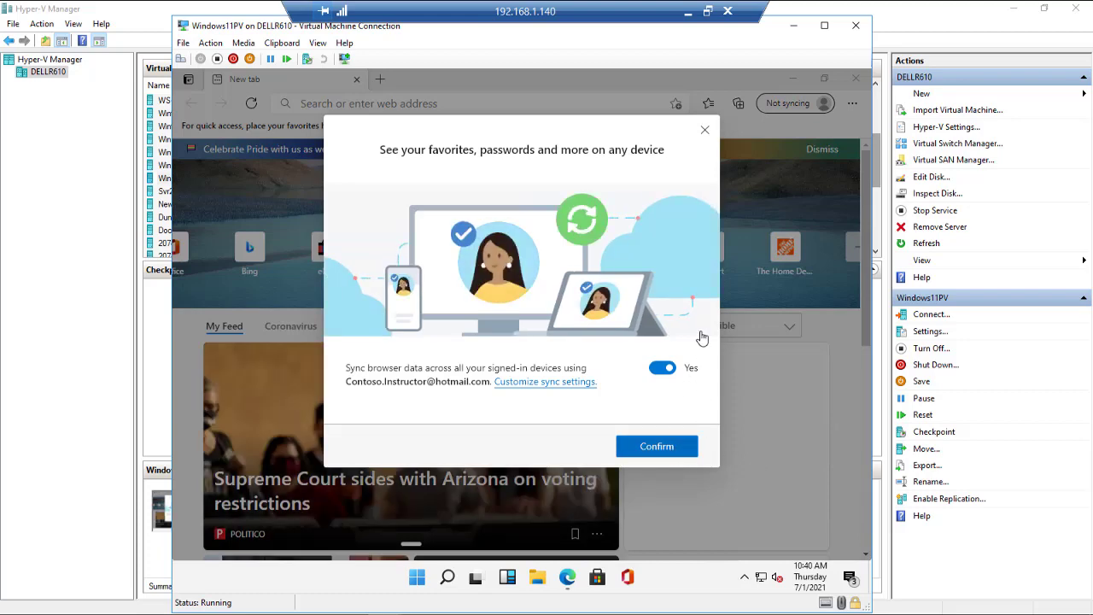
click(705, 130)
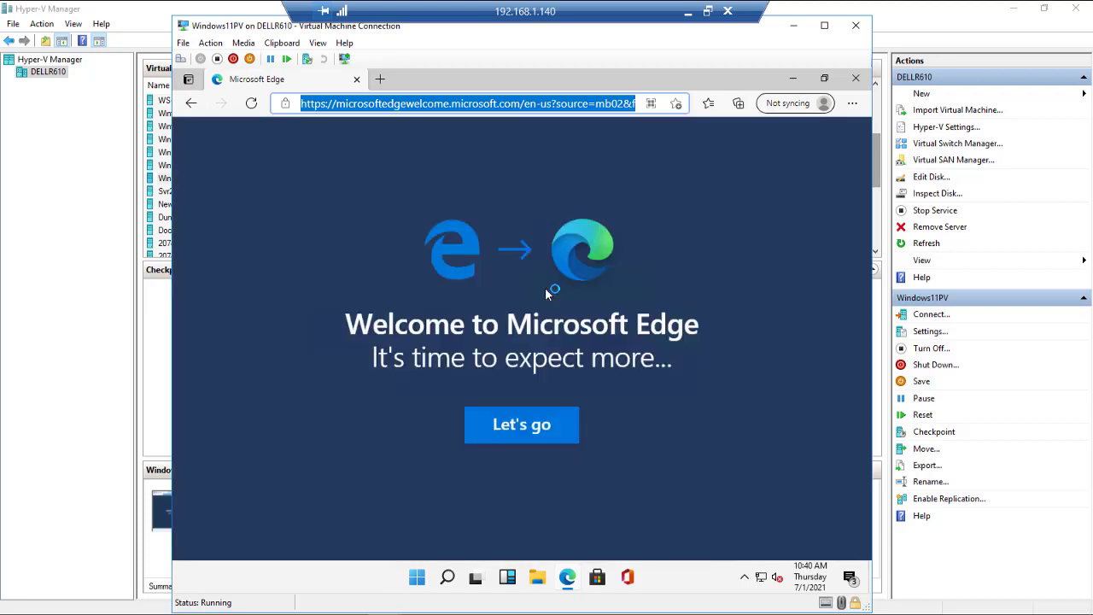
click(494, 434)
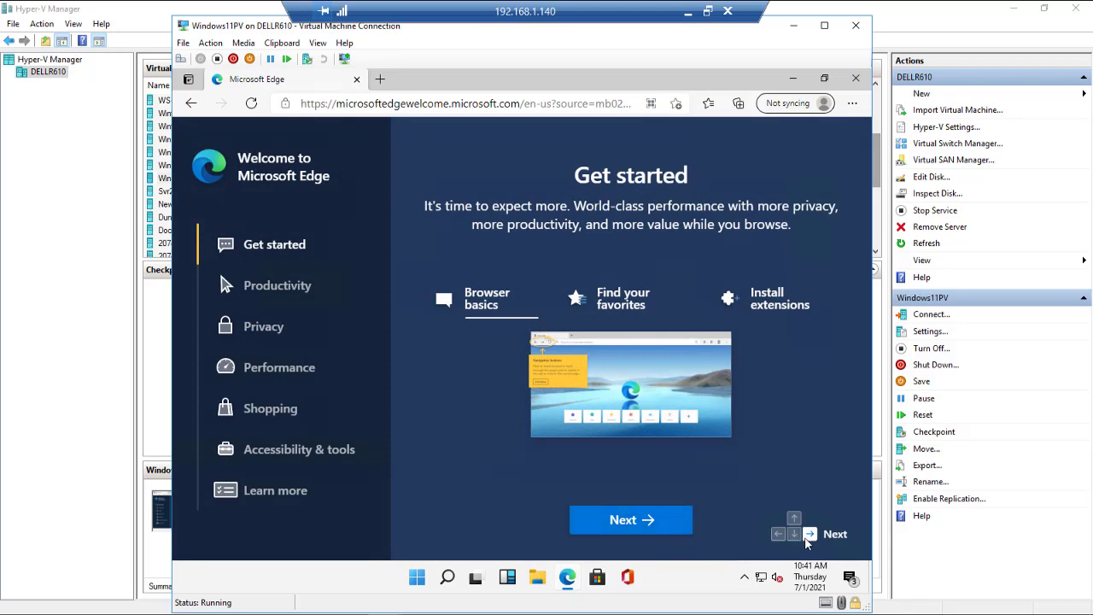
click(622, 521)
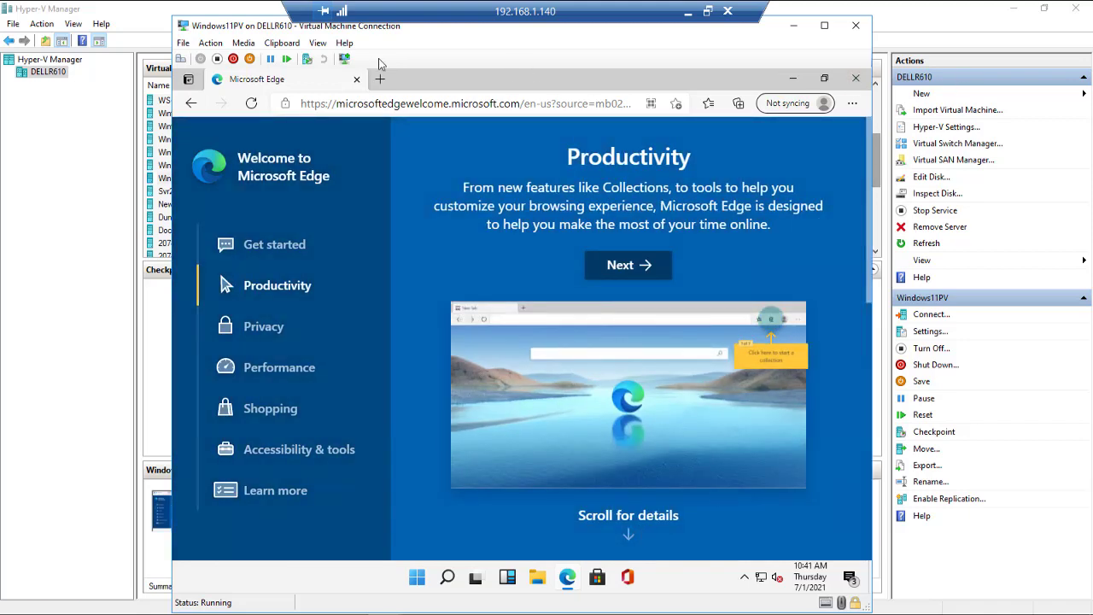
click(356, 79)
Open Microsoft Store's Downloads and updates page.
click(600, 580)
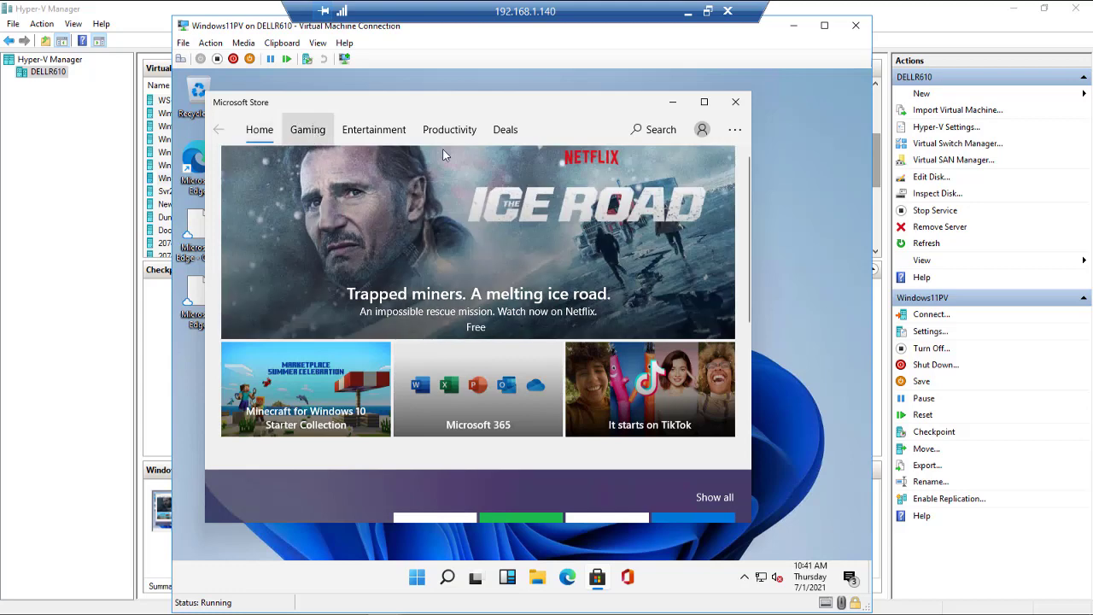
click(732, 133)
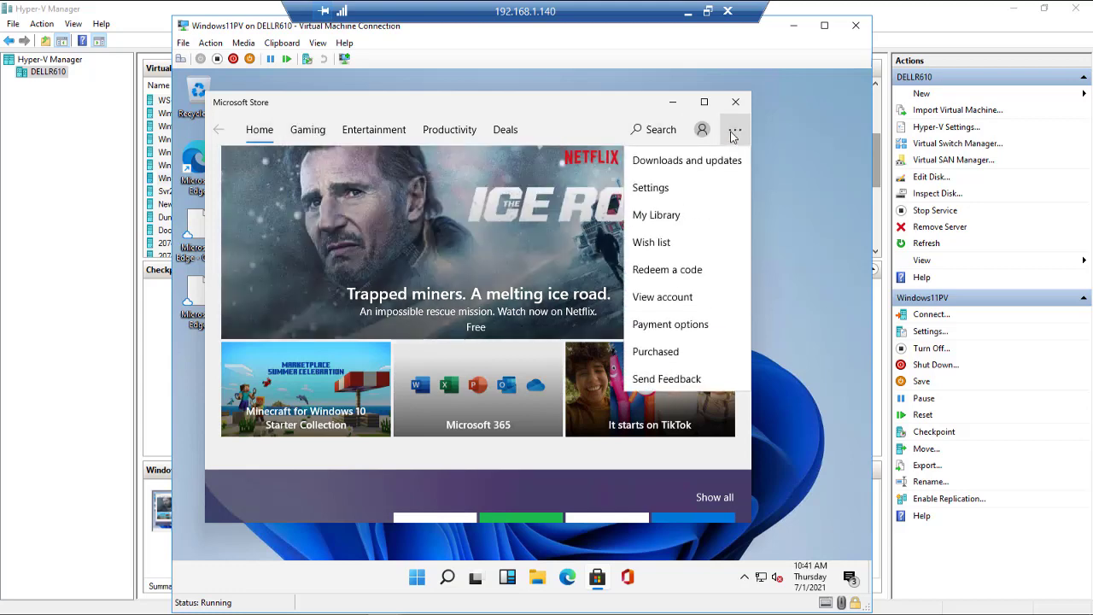
click(687, 161)
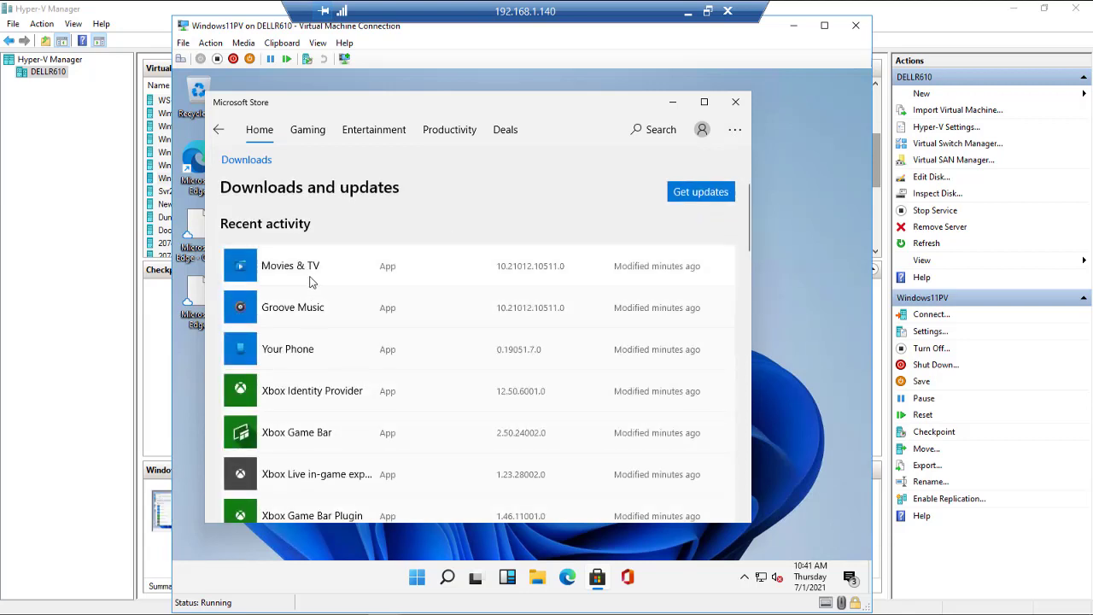
Scroll through the recently downloaded and updated apps list, then close the Store.
scroll(318, 292, down, 3)
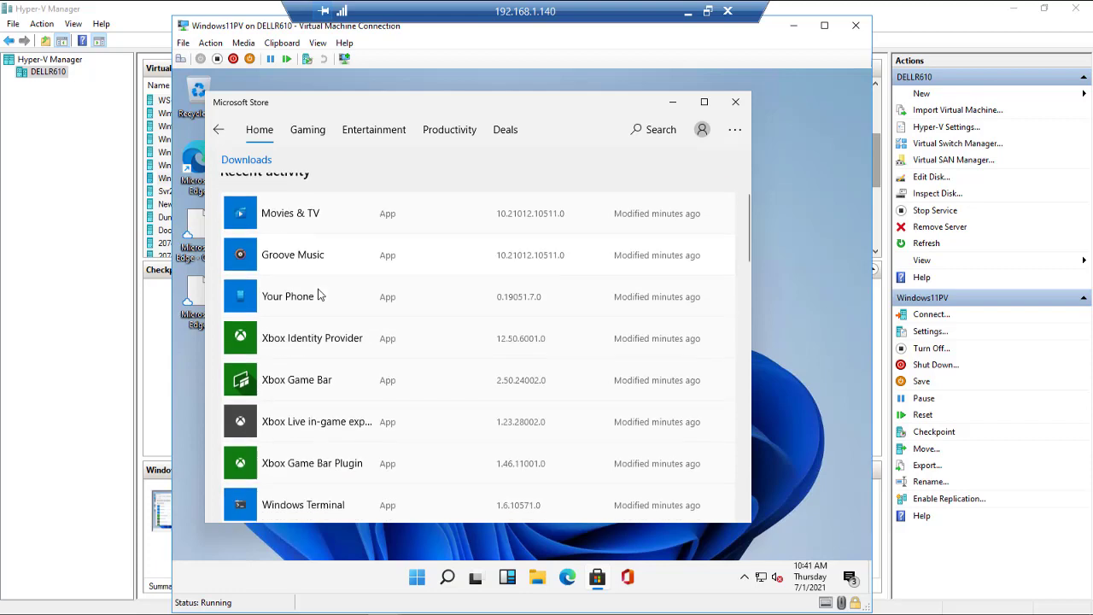
scroll(317, 293, down, 5)
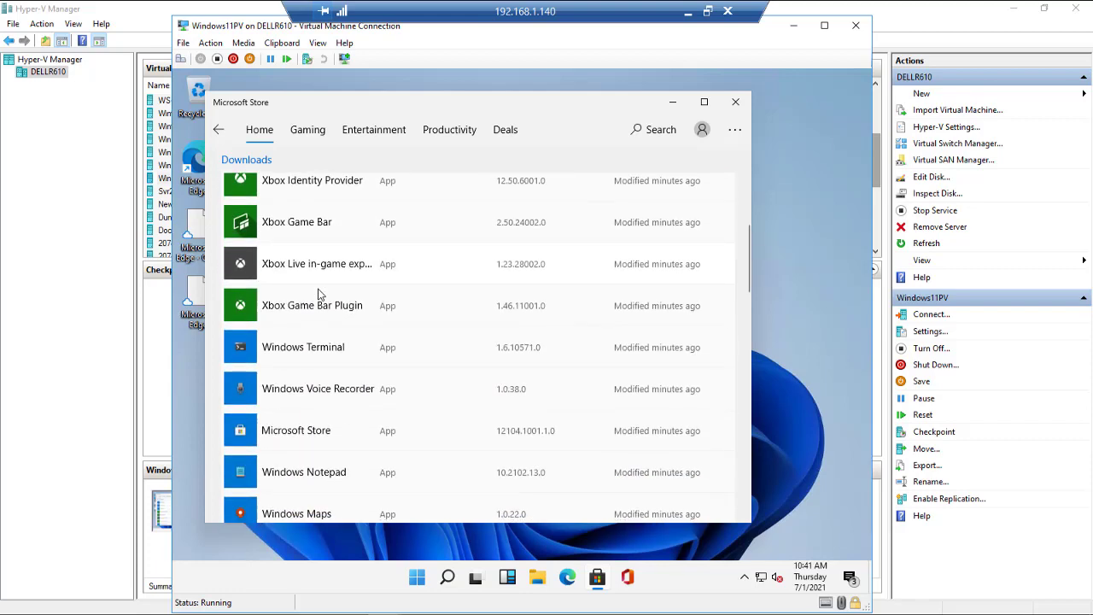
scroll(320, 294, down, 7)
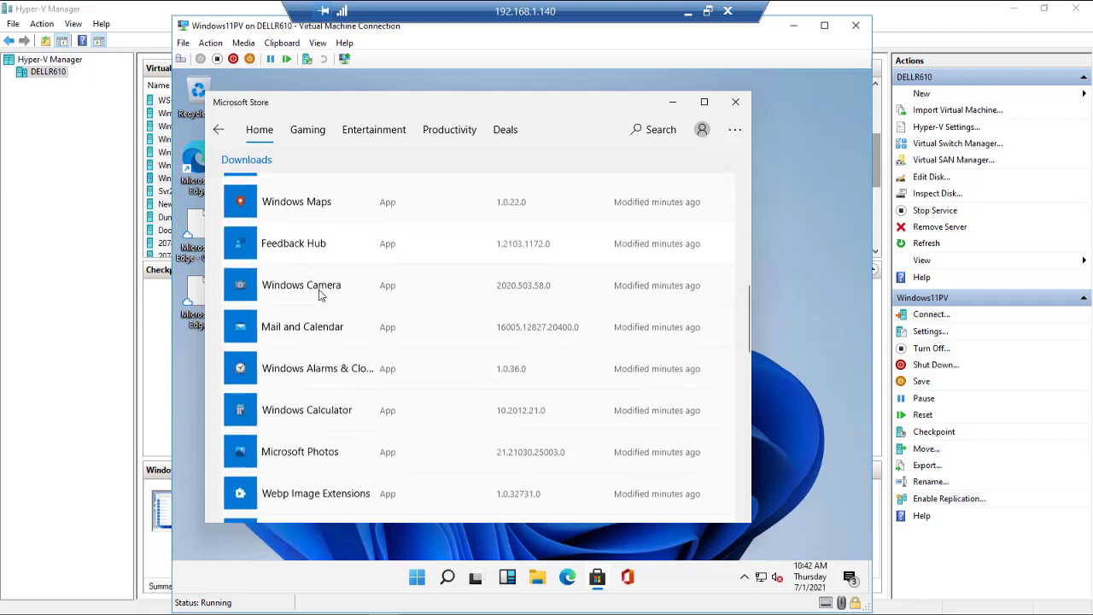
scroll(333, 298, down, 1)
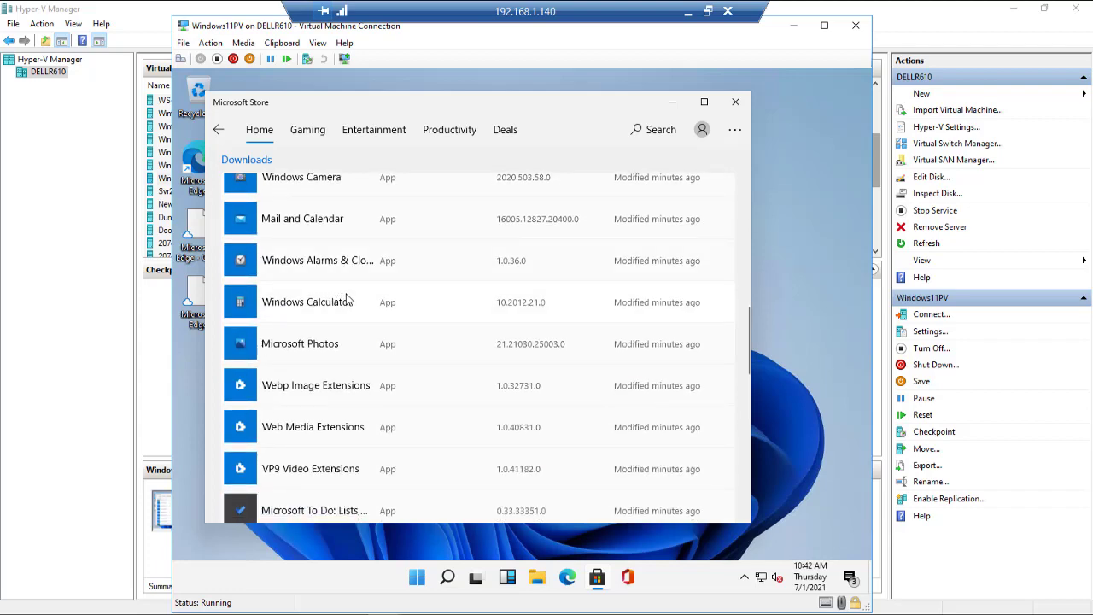
scroll(346, 296, down, 7)
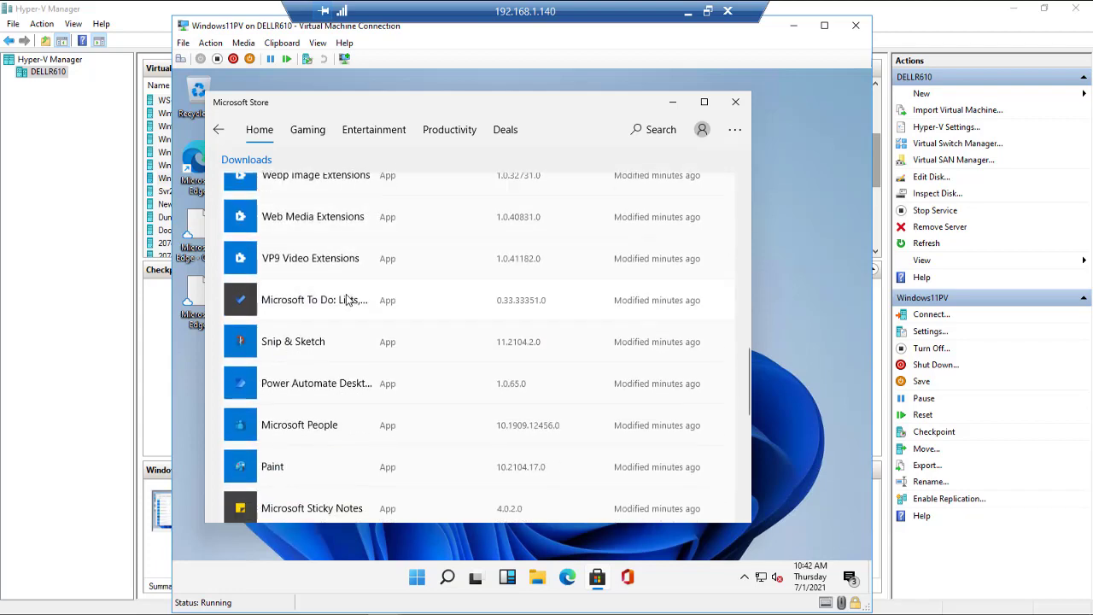
scroll(346, 299, down, 7)
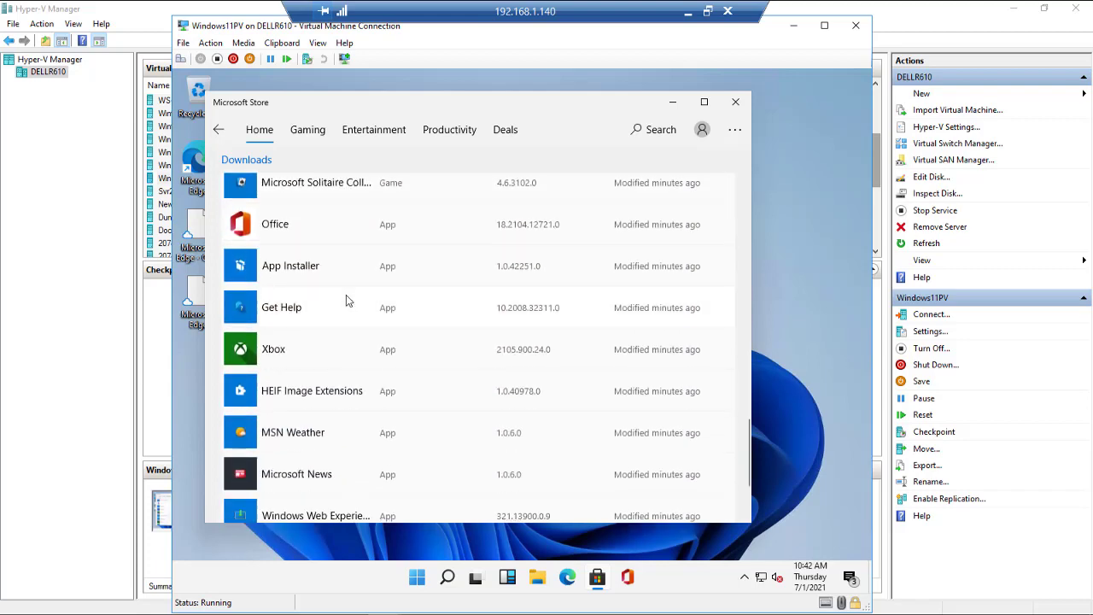
scroll(346, 299, down, 1)
scroll(346, 297, up, 6)
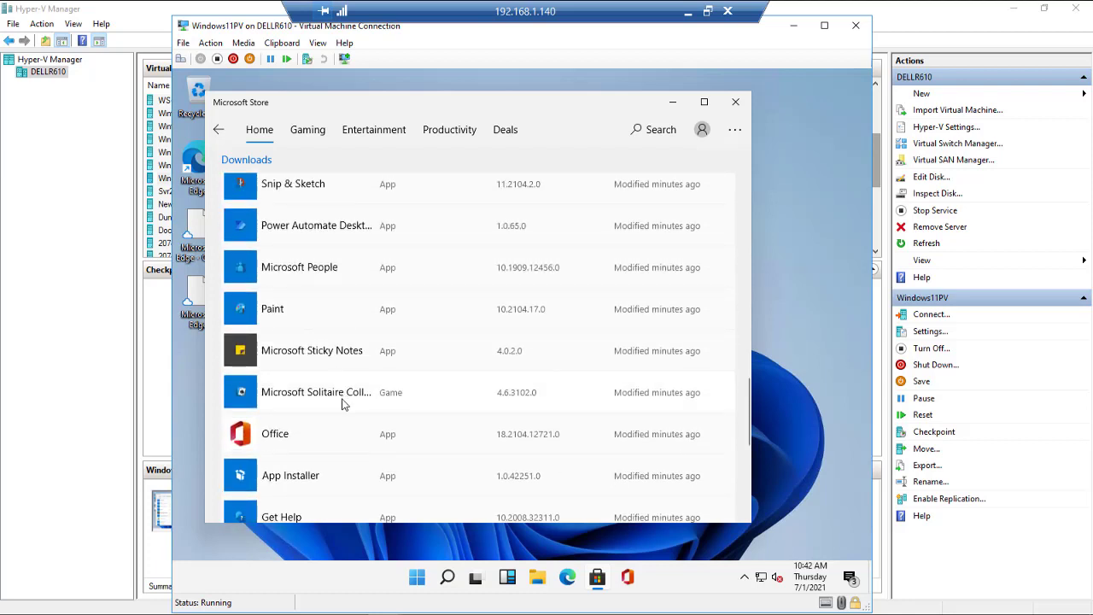
scroll(341, 401, down, 5)
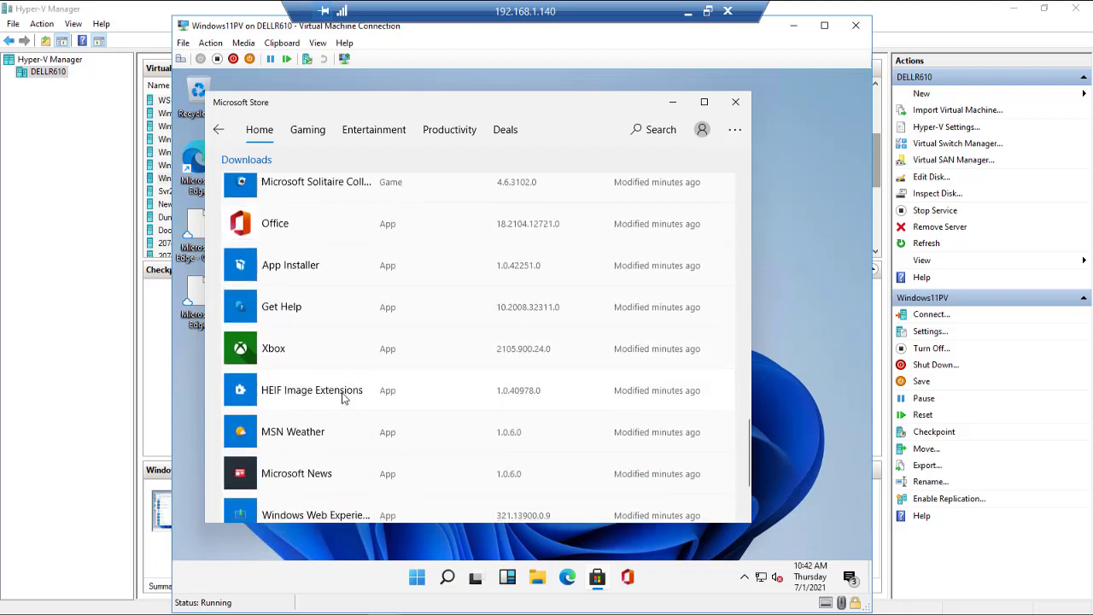
scroll(342, 397, down, 3)
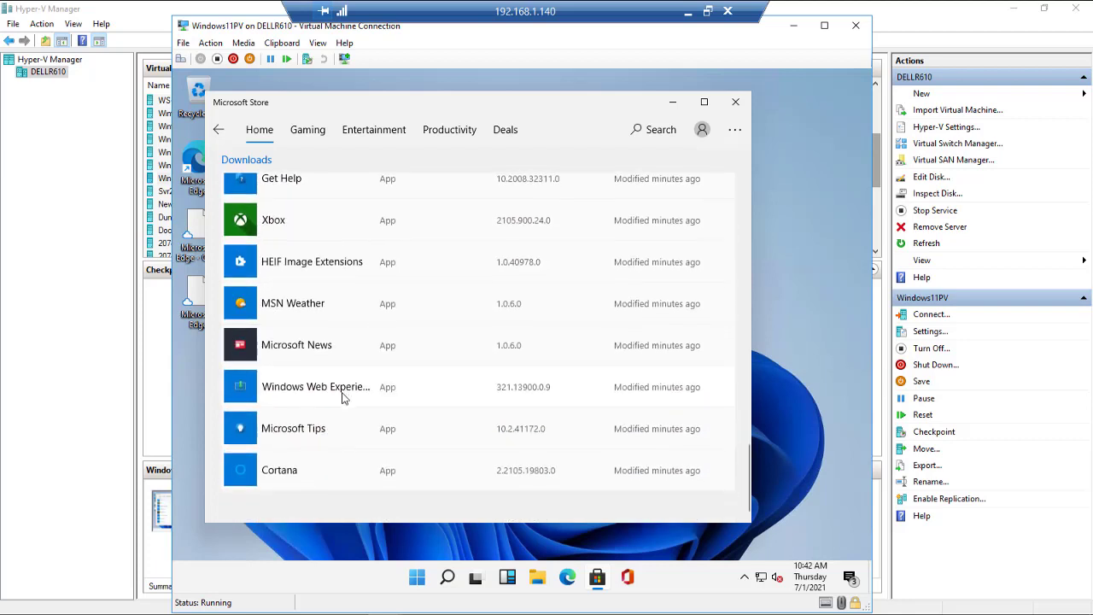
click(734, 104)
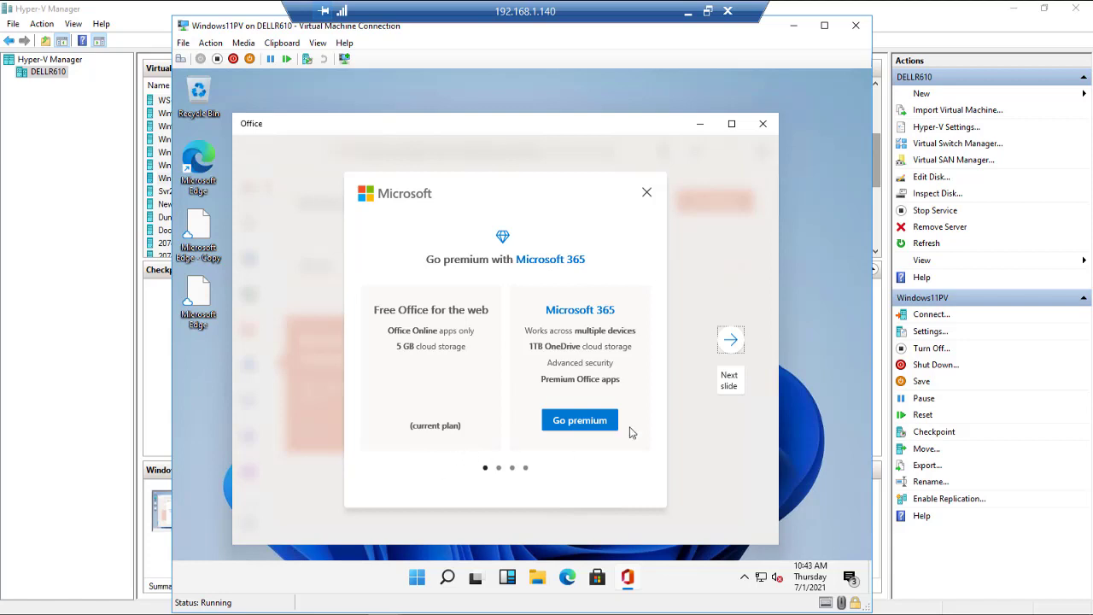
Finish the four Office welcome slides and the tour tip, then launch Outlook in Edge.
click(731, 342)
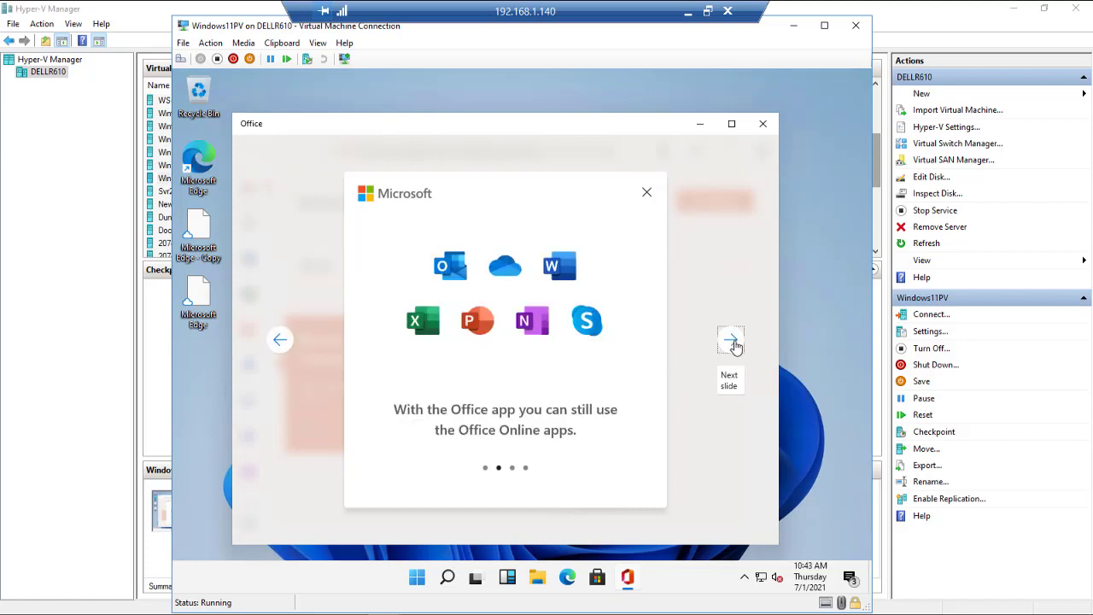
click(732, 342)
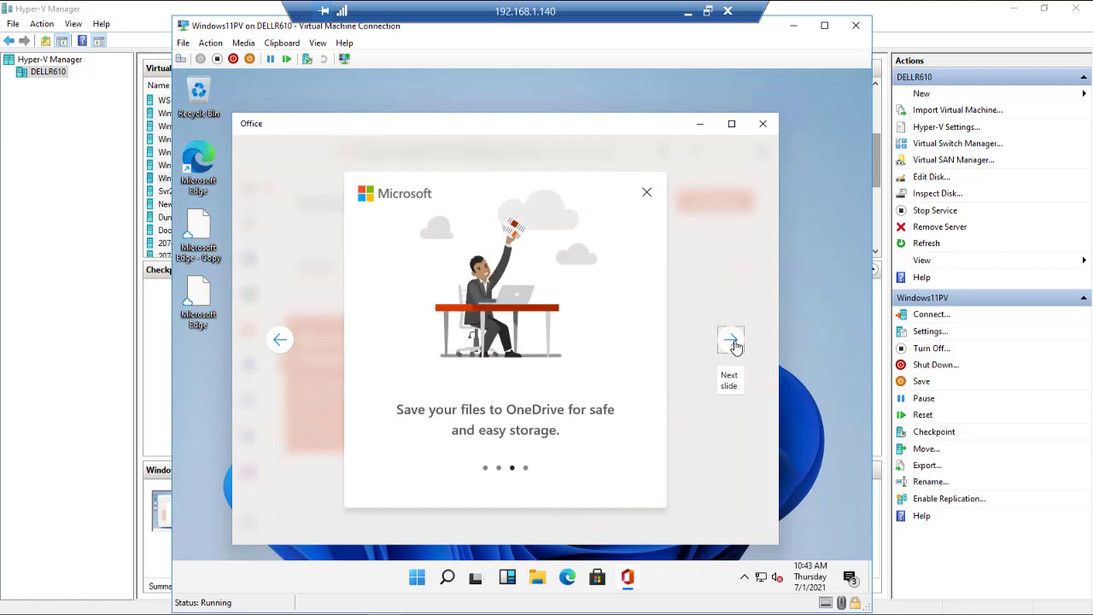
click(732, 342)
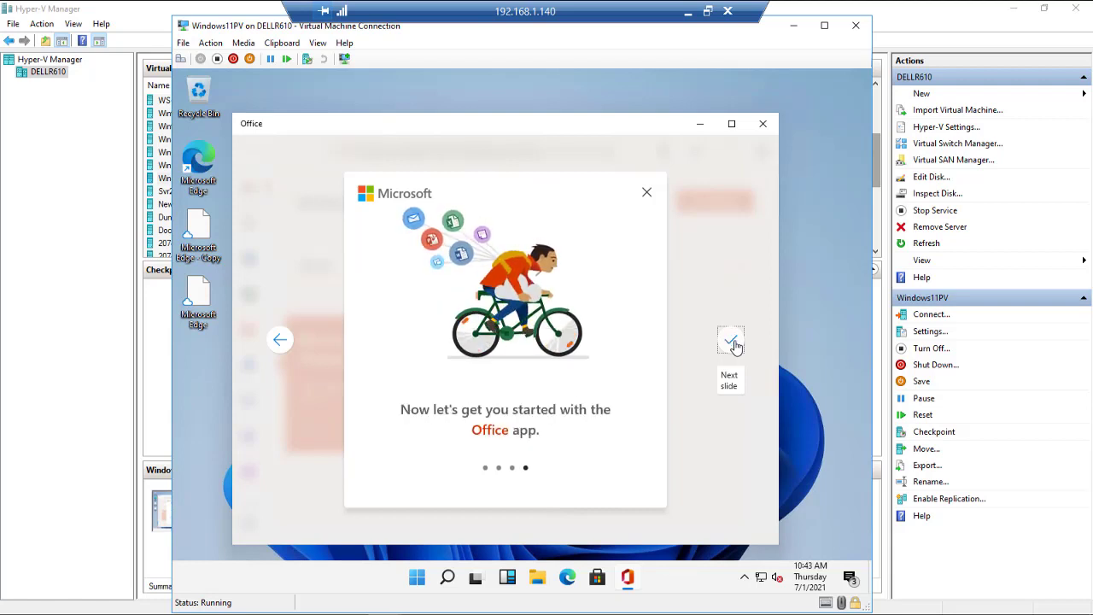
click(732, 342)
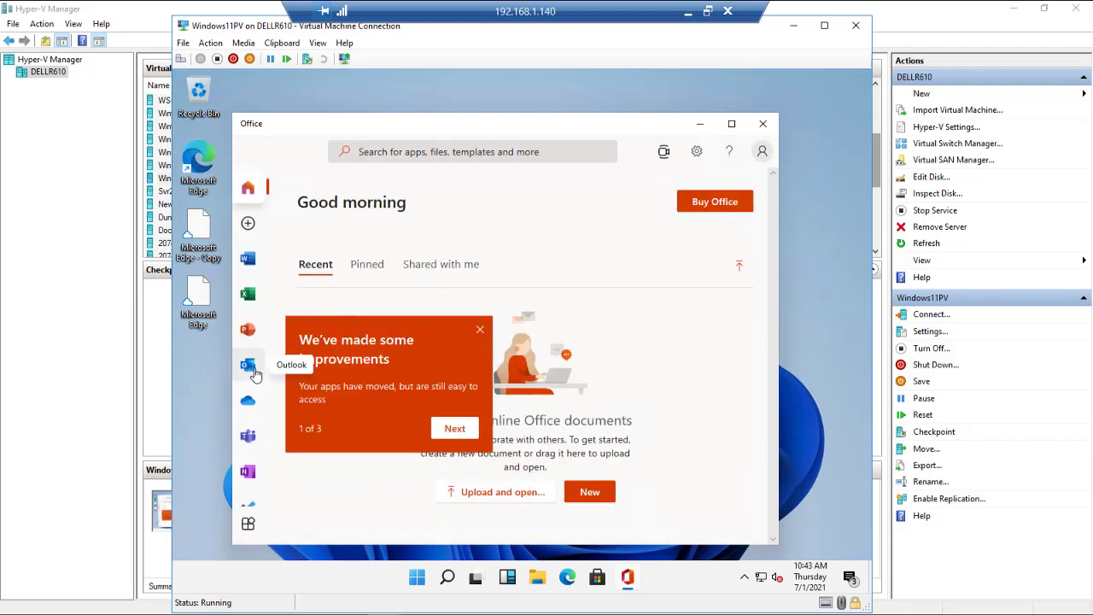
click(454, 428)
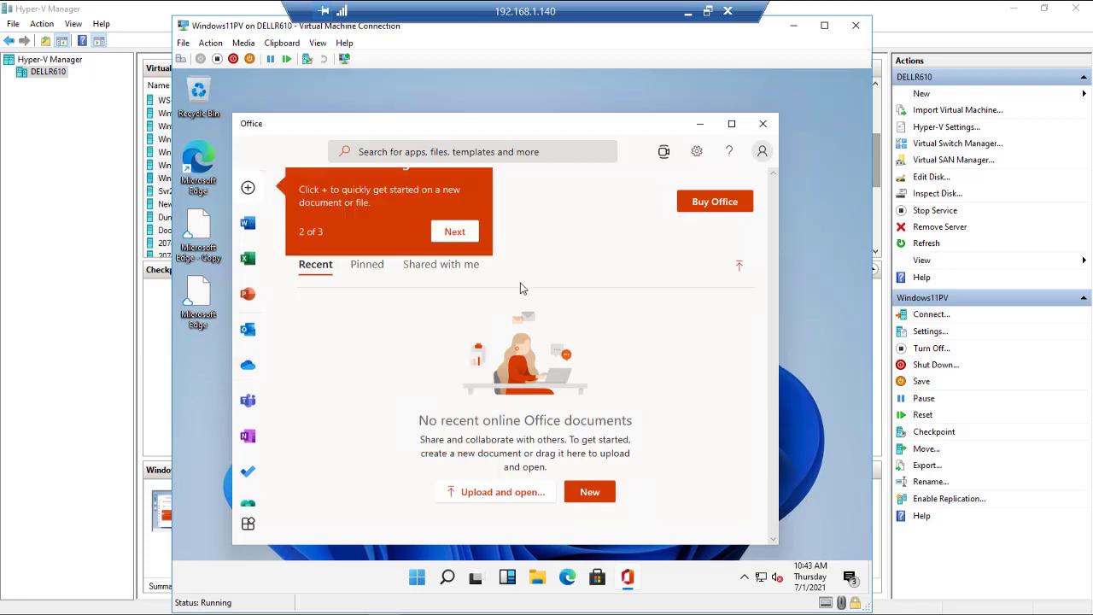
click(249, 332)
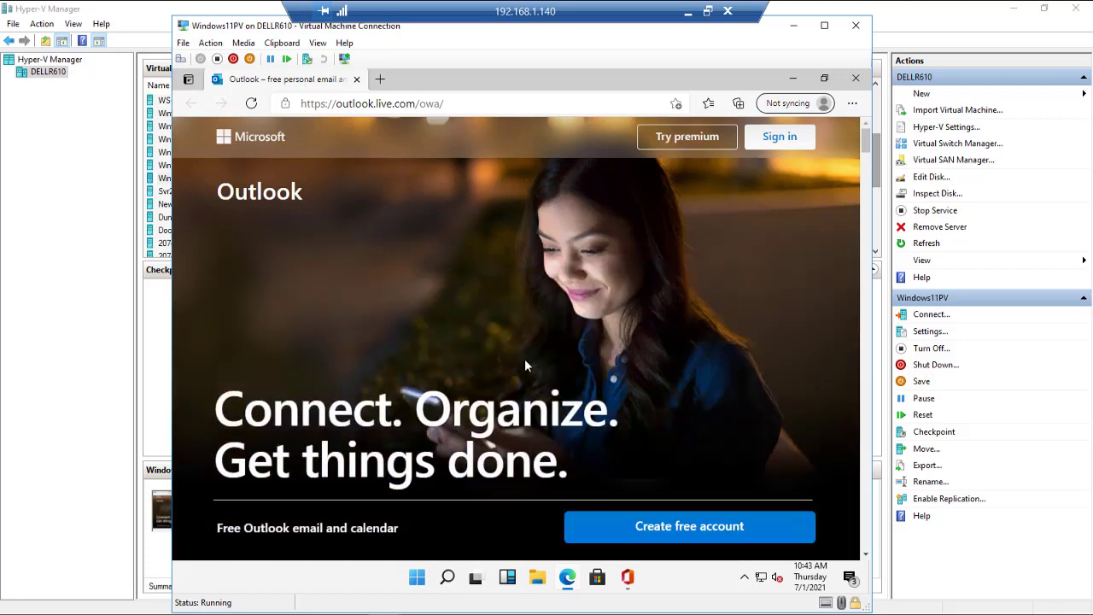
Begin Outlook sign-in, then close the Outlook Edge window and the Office app.
click(787, 137)
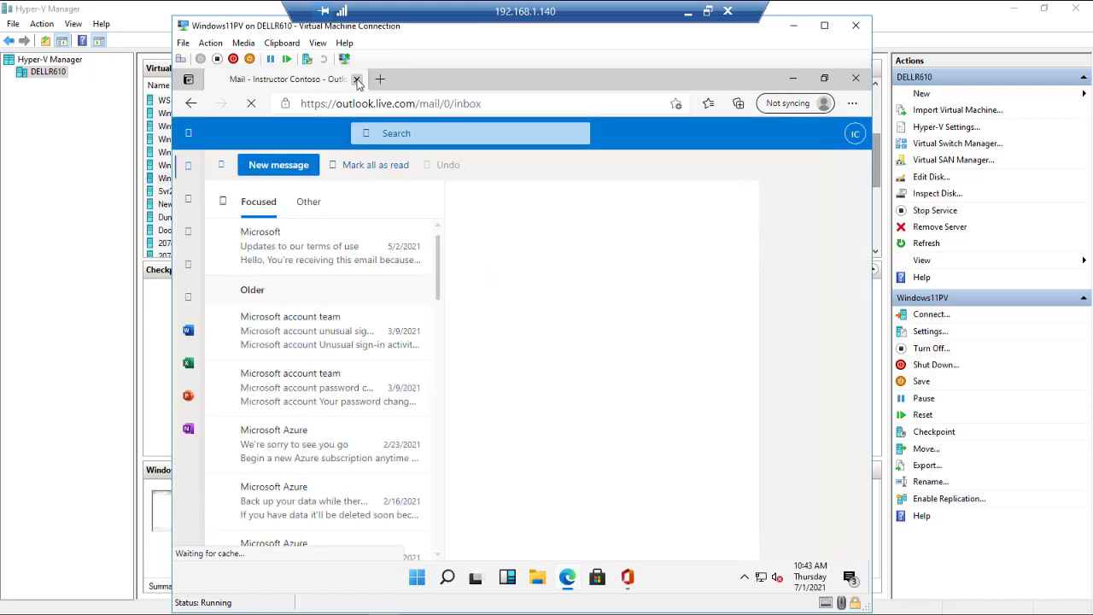
click(357, 80)
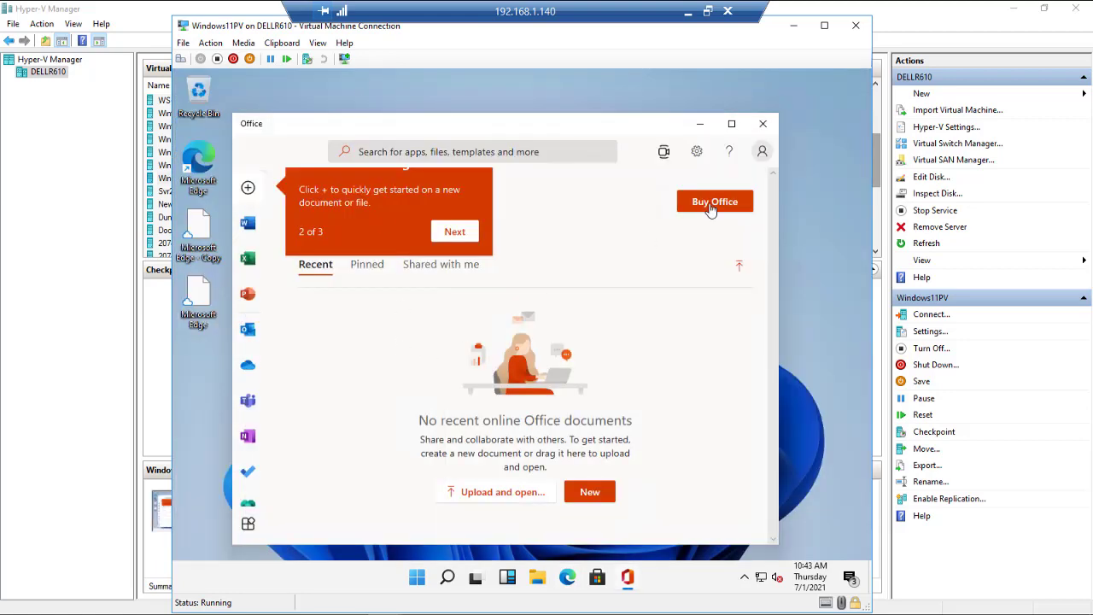
click(761, 126)
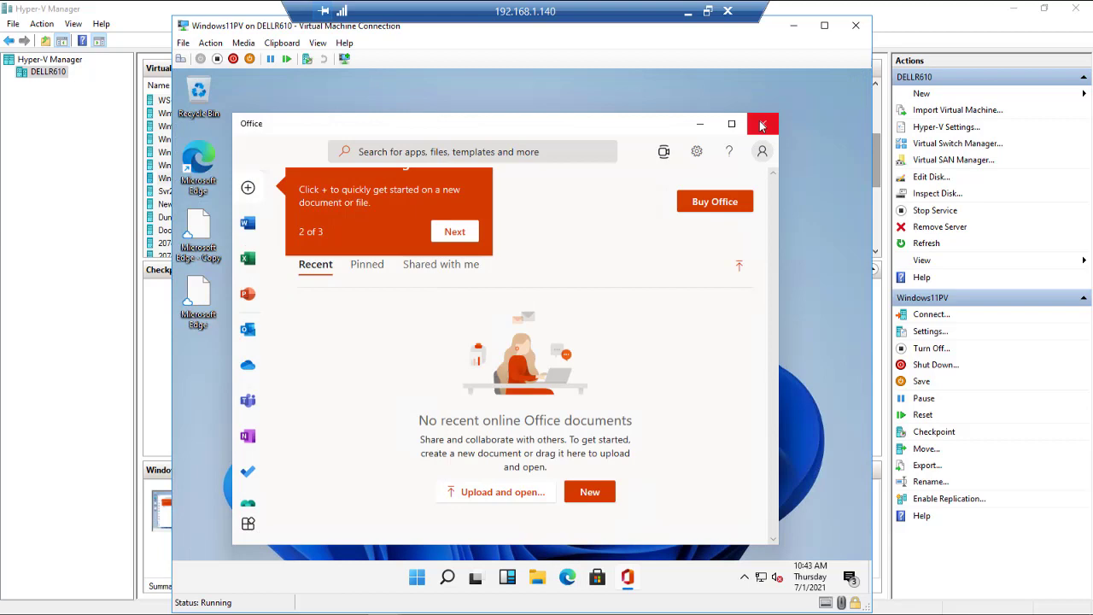
Check the hidden tray icons, the calendar and clock panel, and the notification center.
click(745, 582)
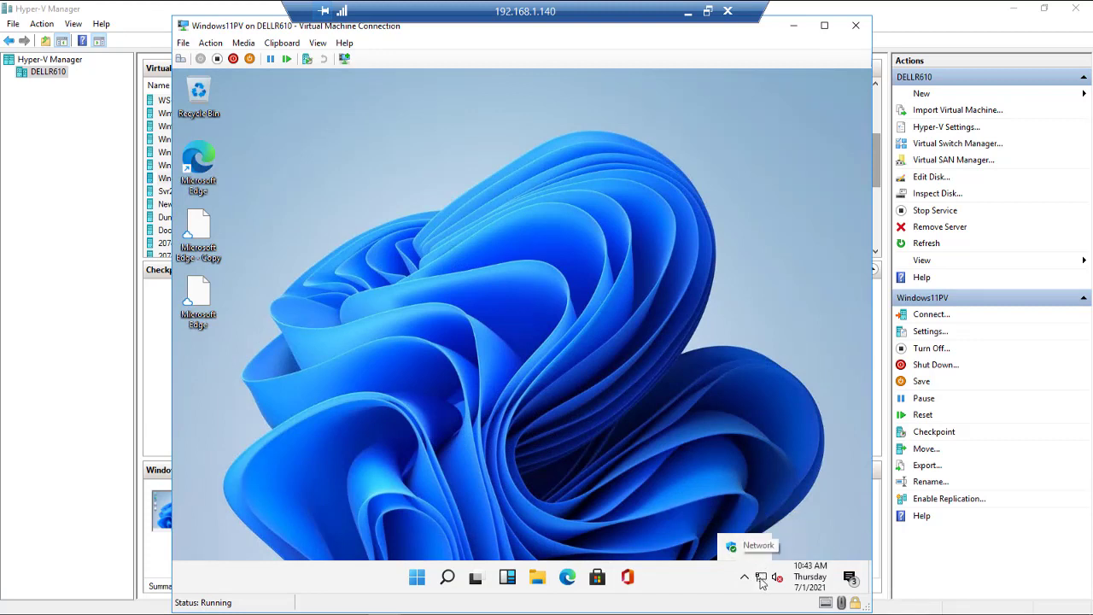
click(811, 589)
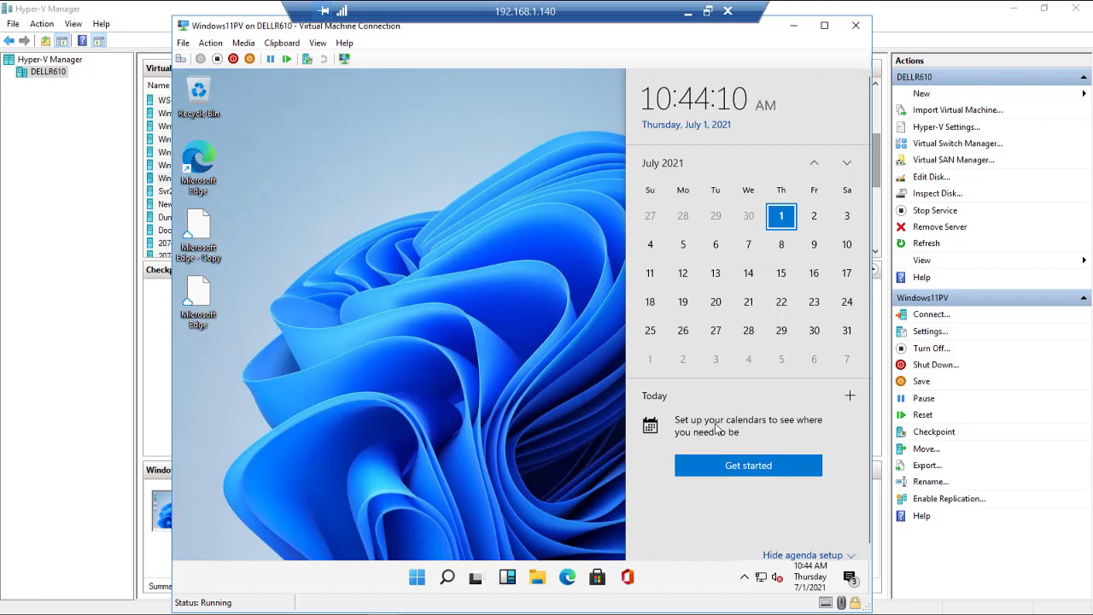
click(850, 581)
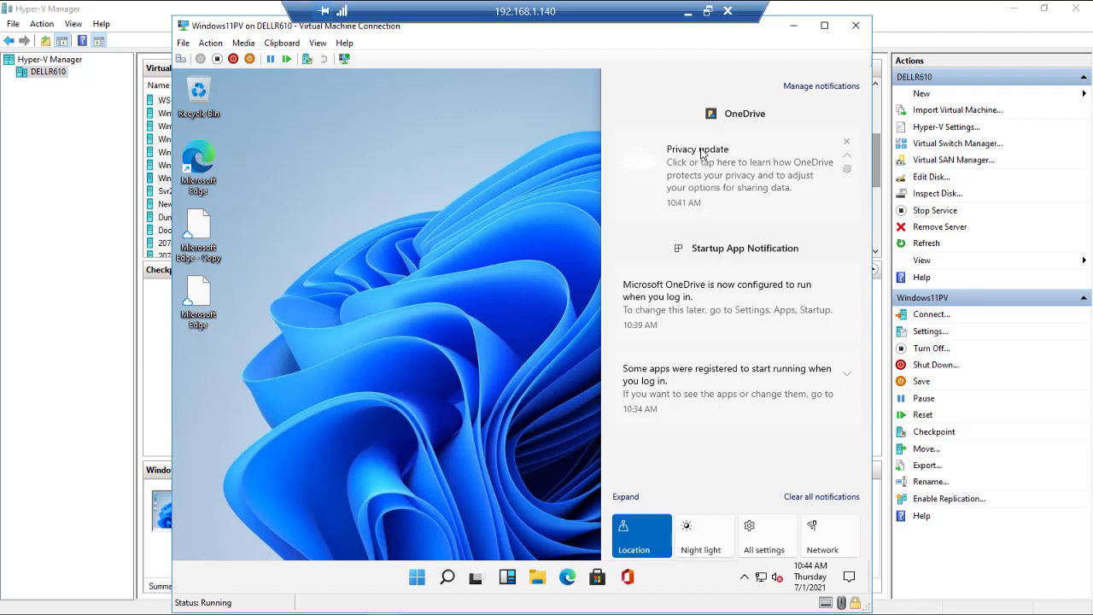
Turn Night light on and back off, then open Windows Settings.
click(706, 545)
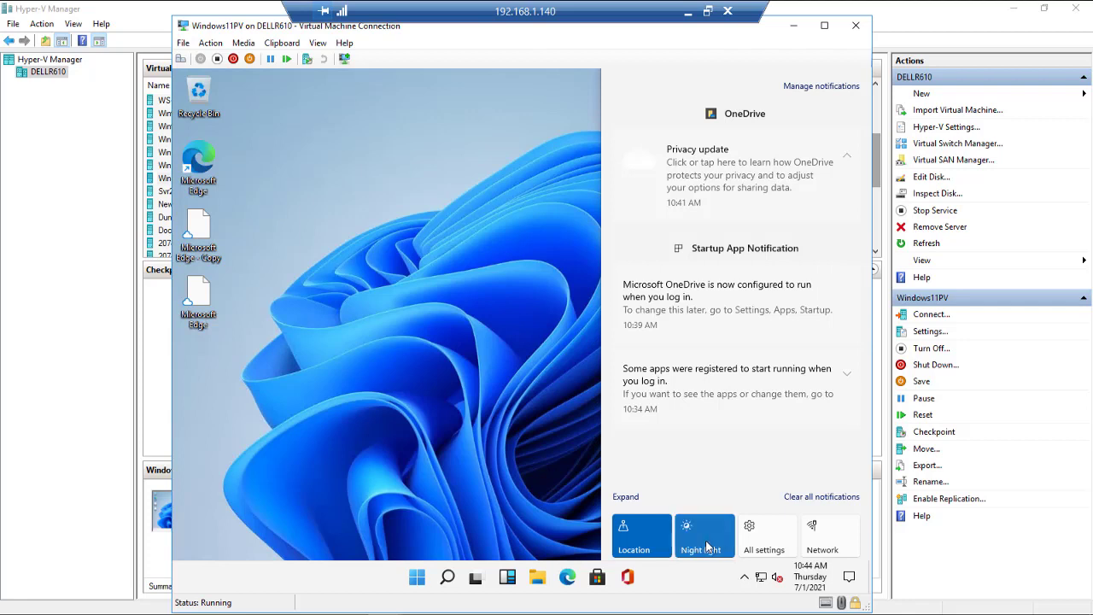
click(706, 544)
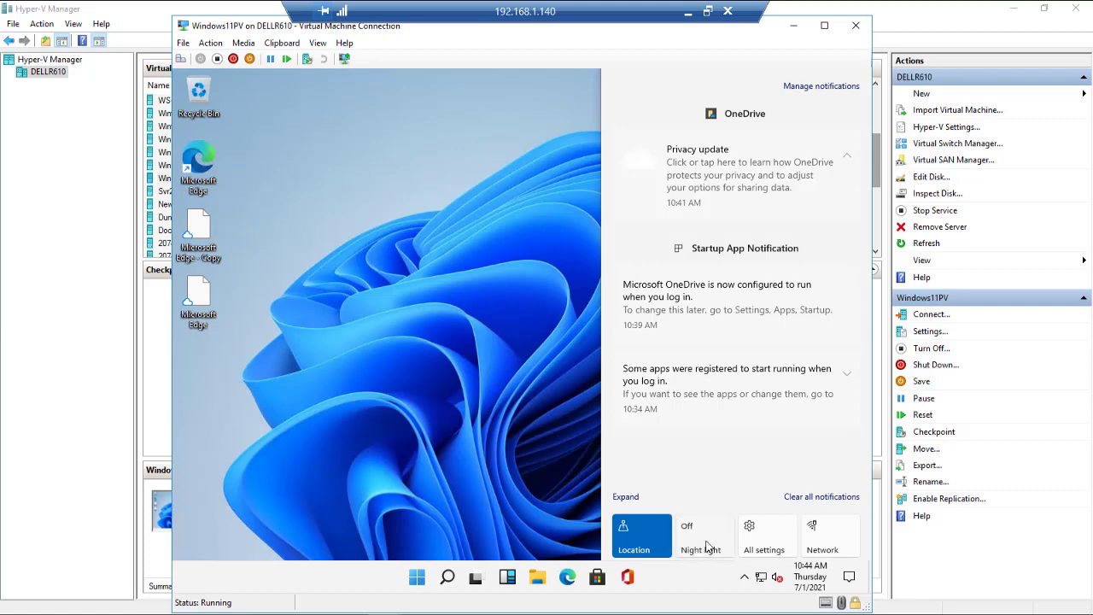
click(777, 547)
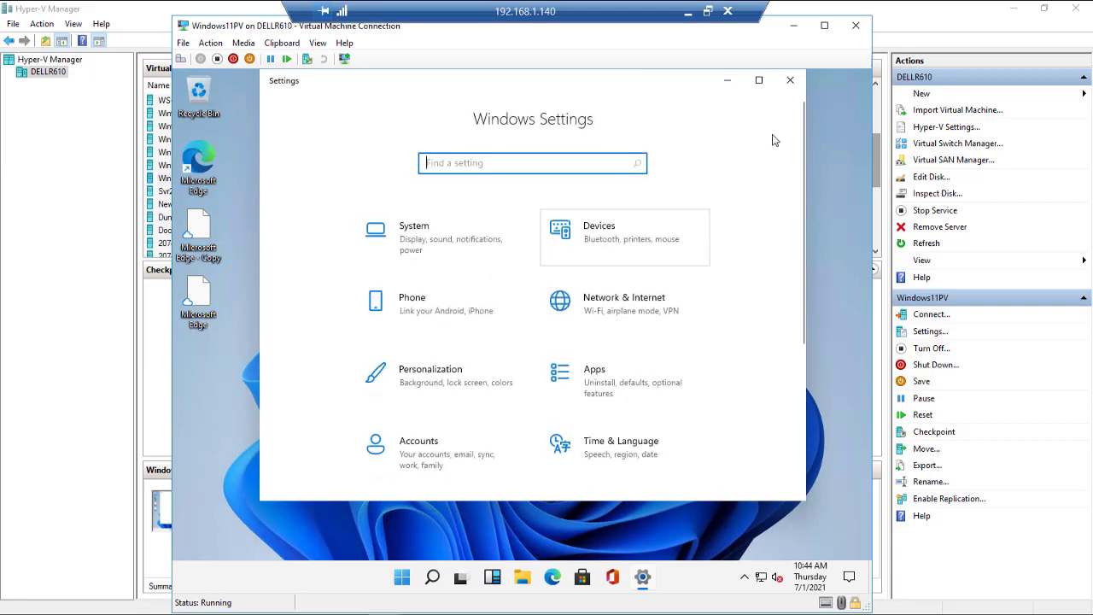
click(790, 81)
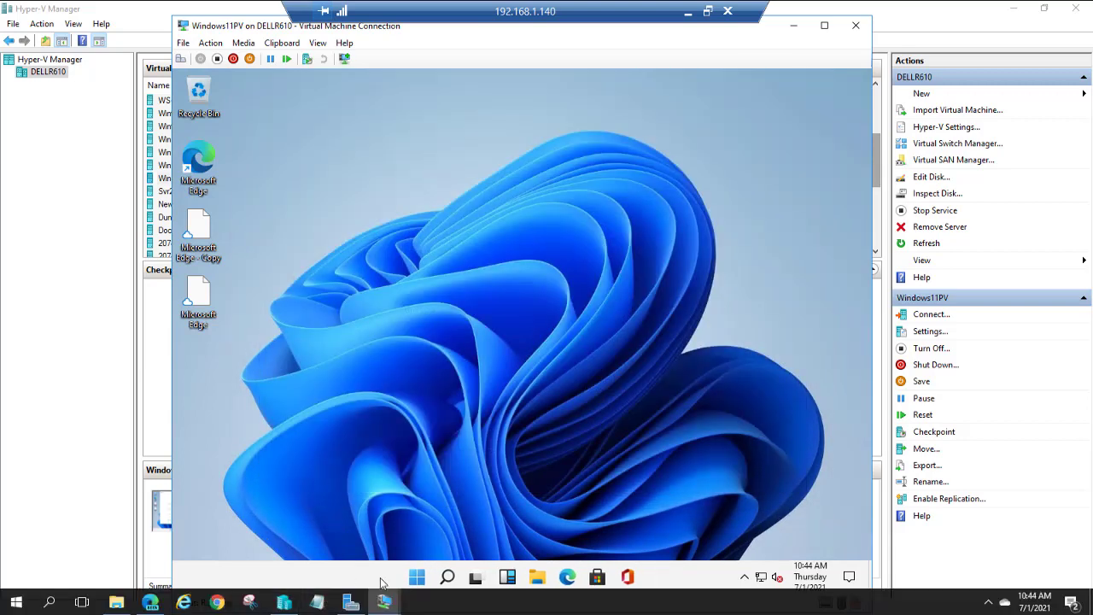
click(417, 578)
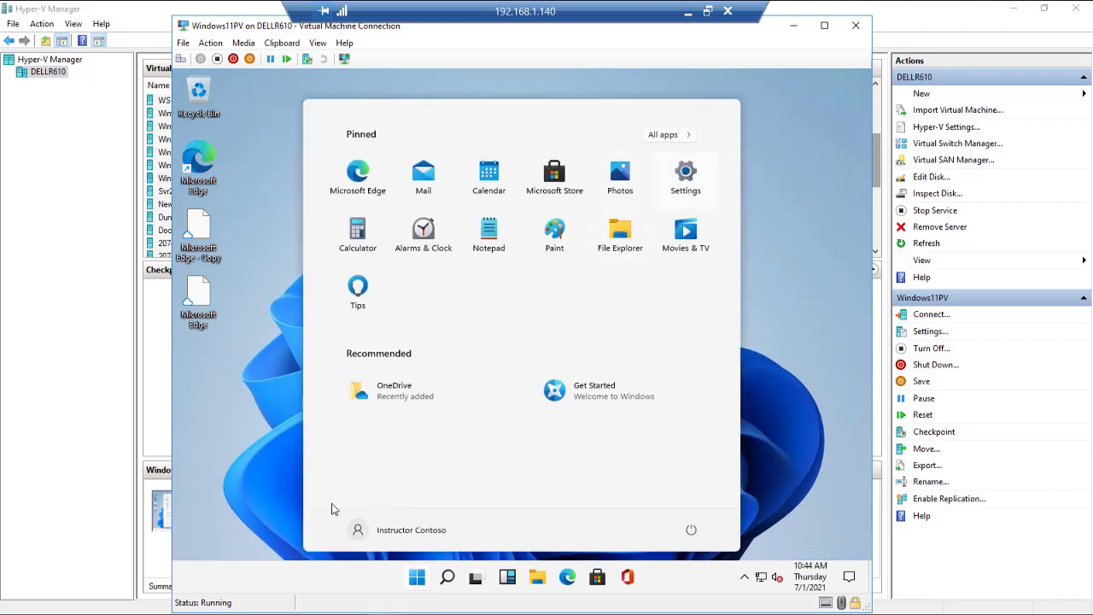
click(691, 531)
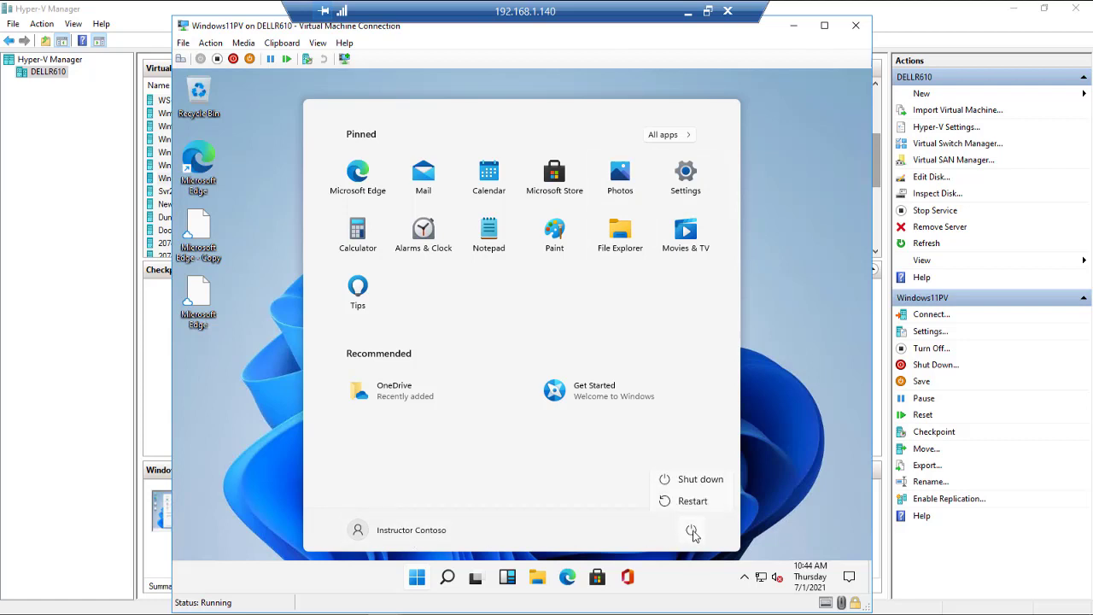
click(395, 536)
click(394, 536)
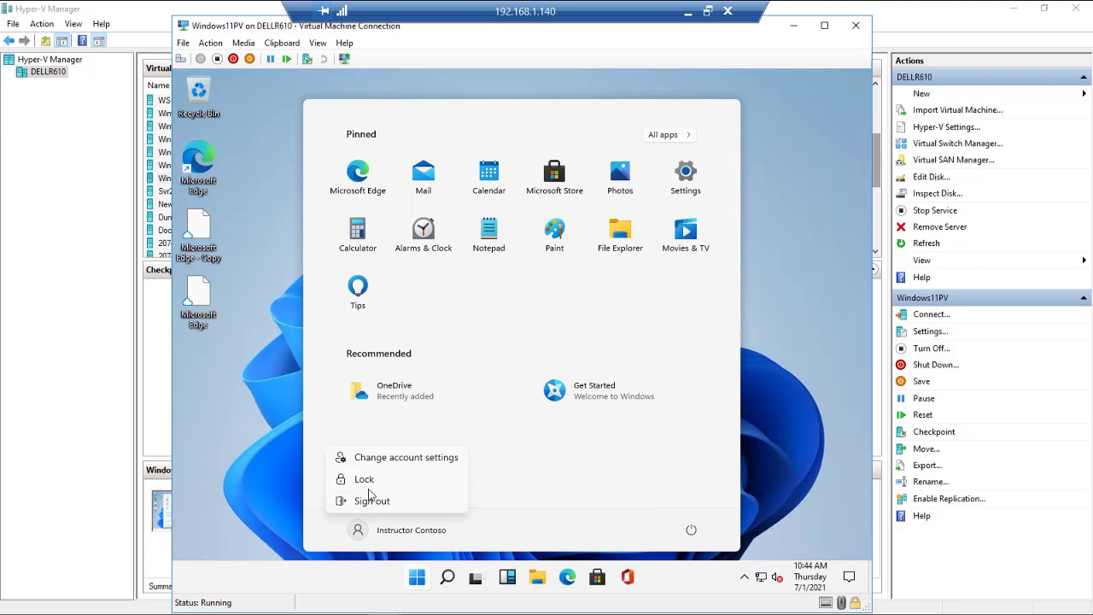
click(558, 493)
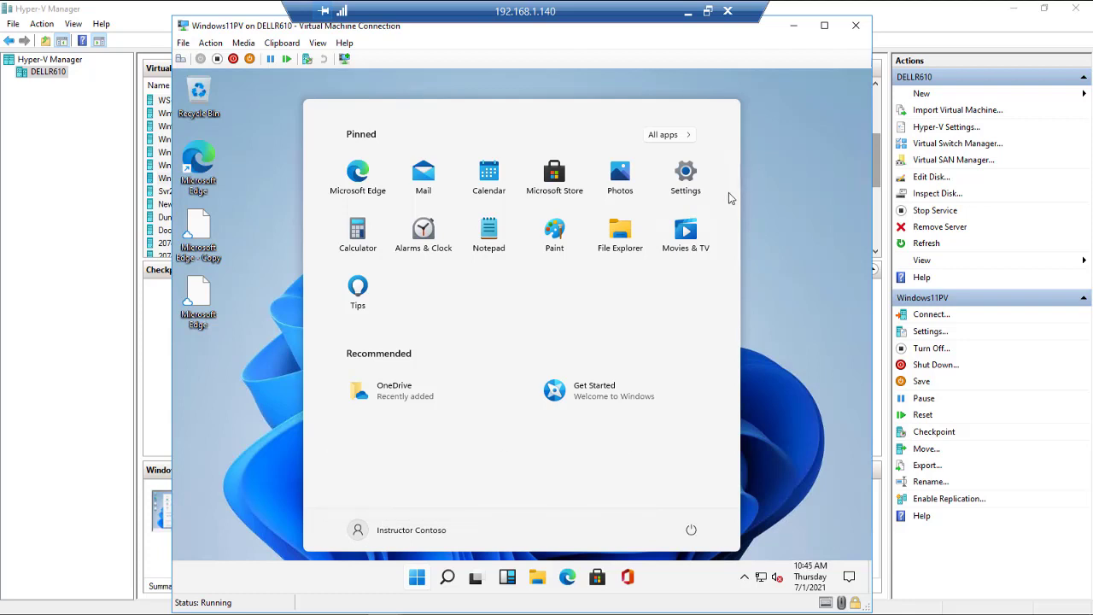
click(681, 173)
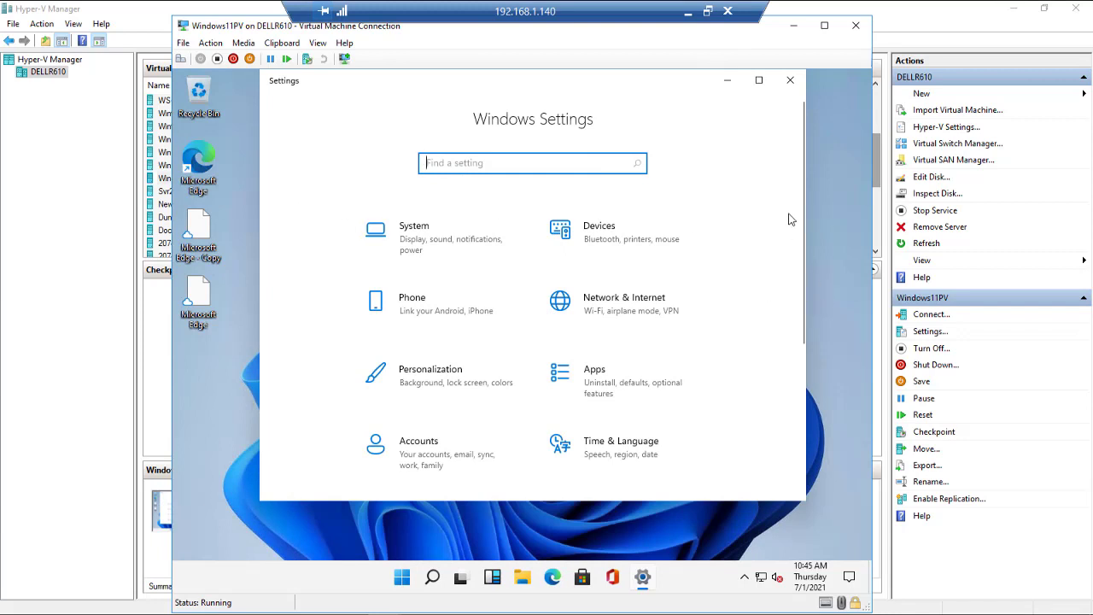
View the Windows Insider Program page under Update & Security, then close Settings.
scroll(789, 219, down, 5)
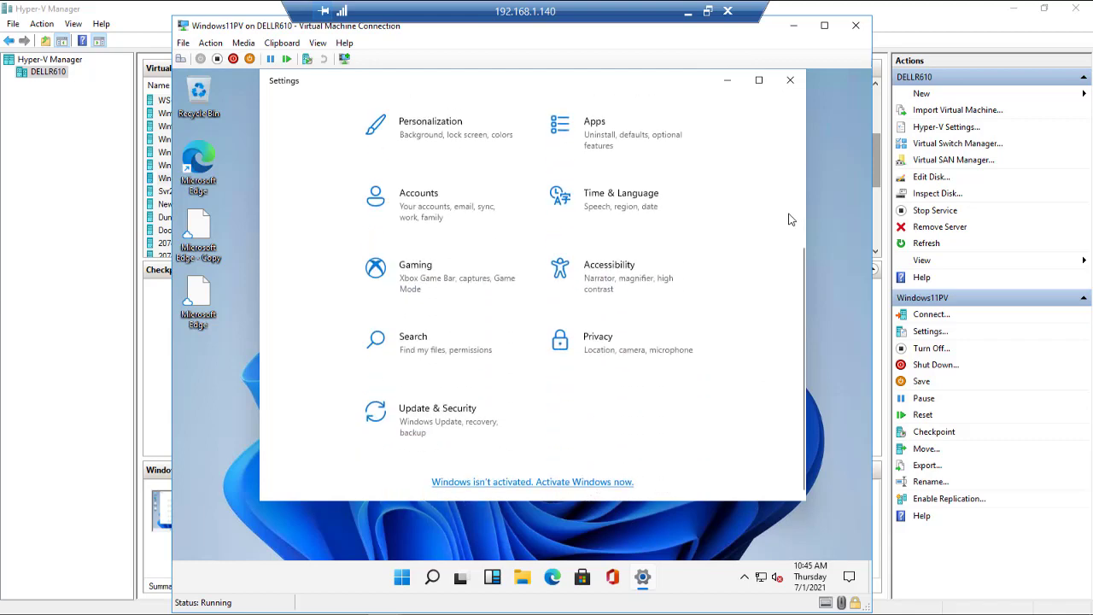
scroll(789, 219, up, 5)
scroll(789, 219, down, 5)
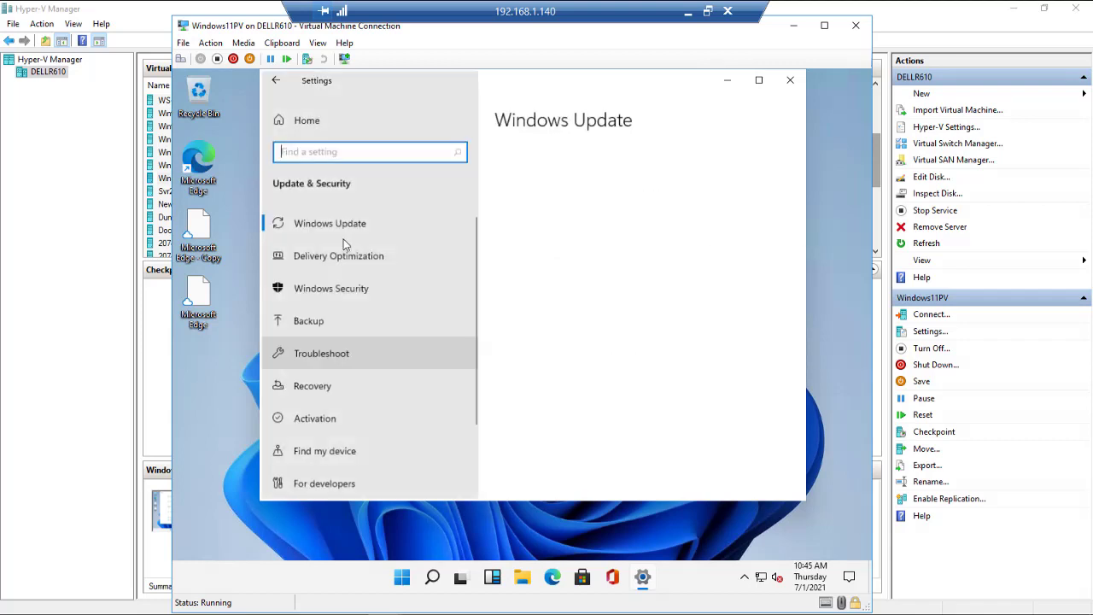
scroll(378, 272, down, 2)
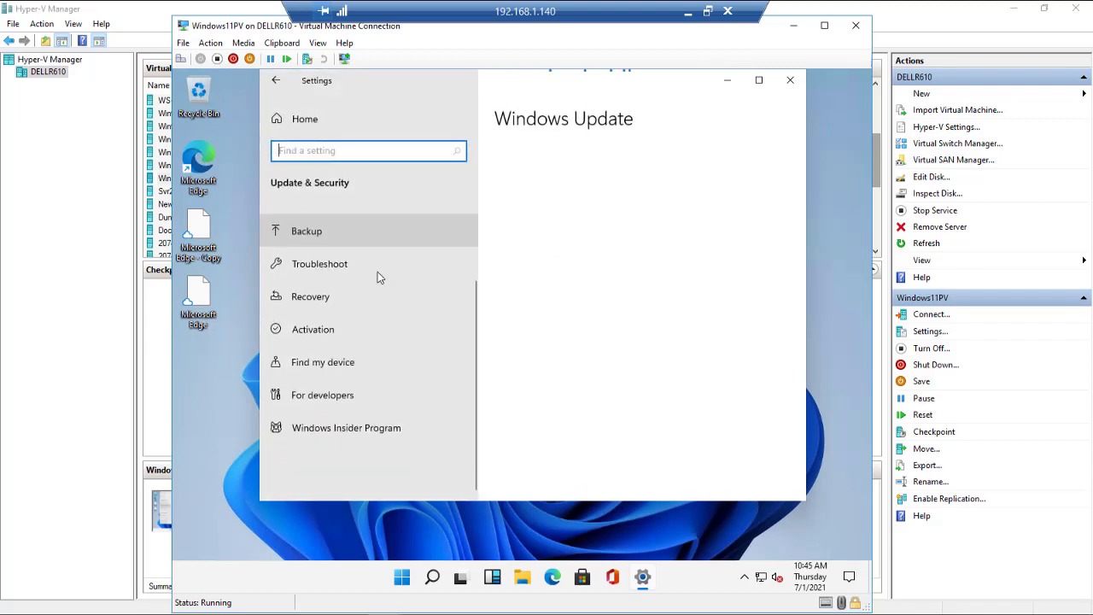
click(324, 431)
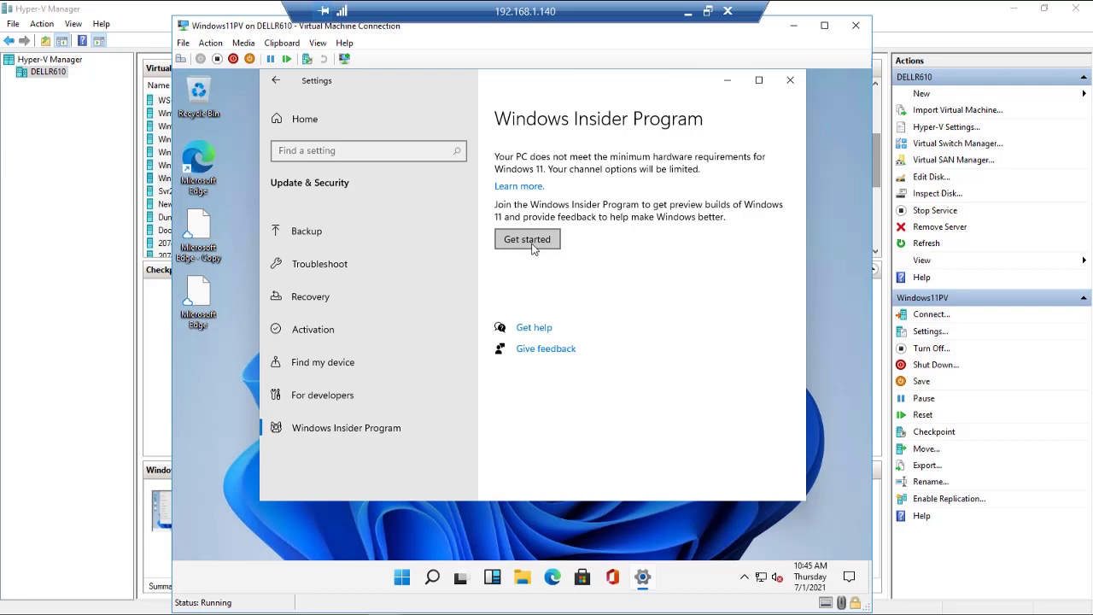
click(790, 82)
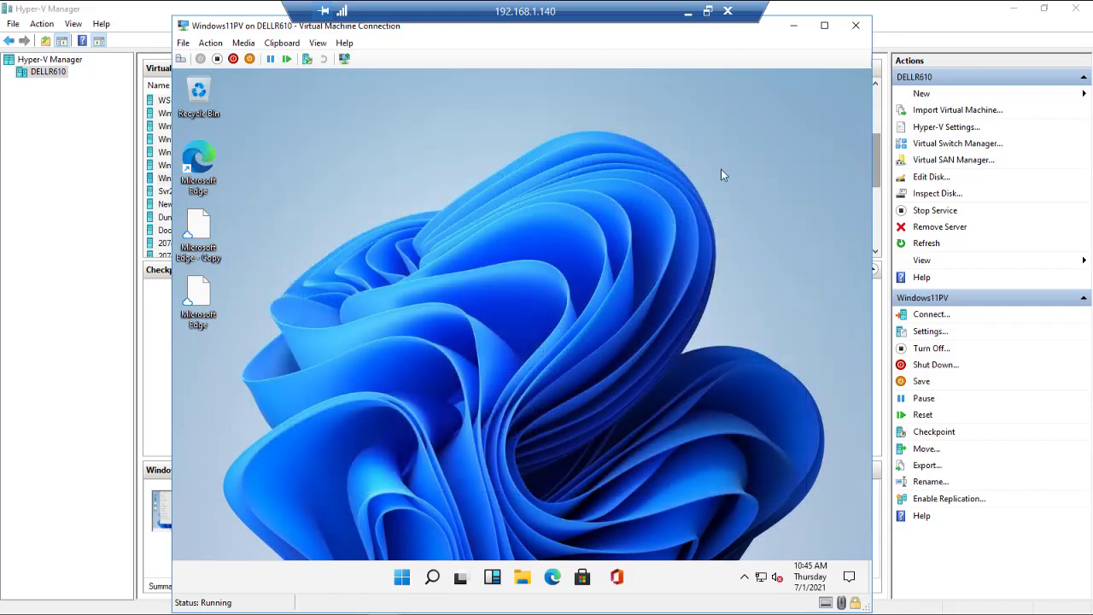
click(417, 578)
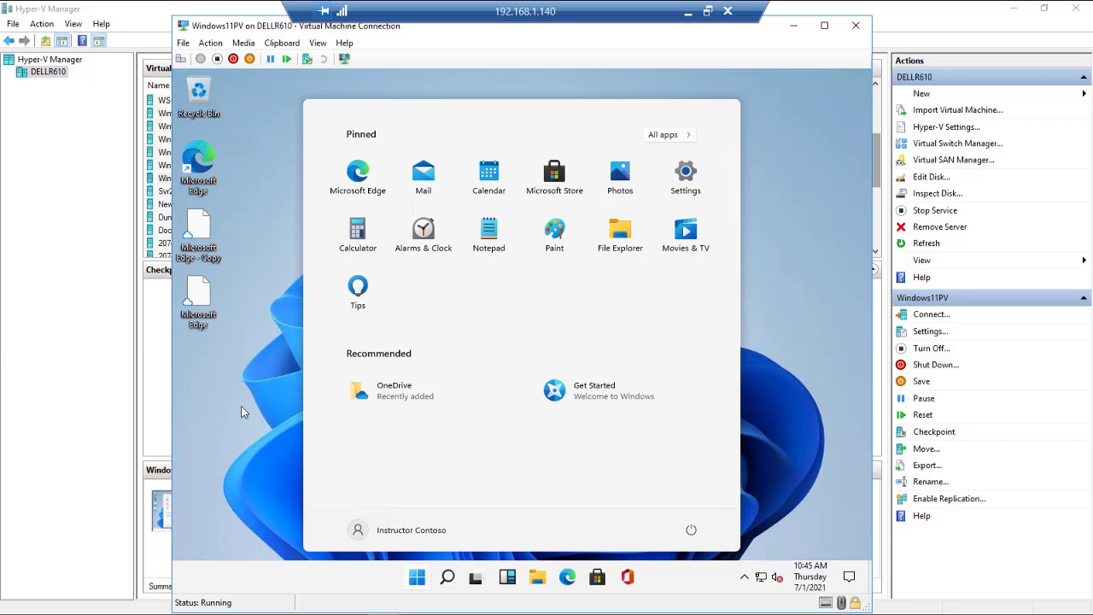
click(242, 412)
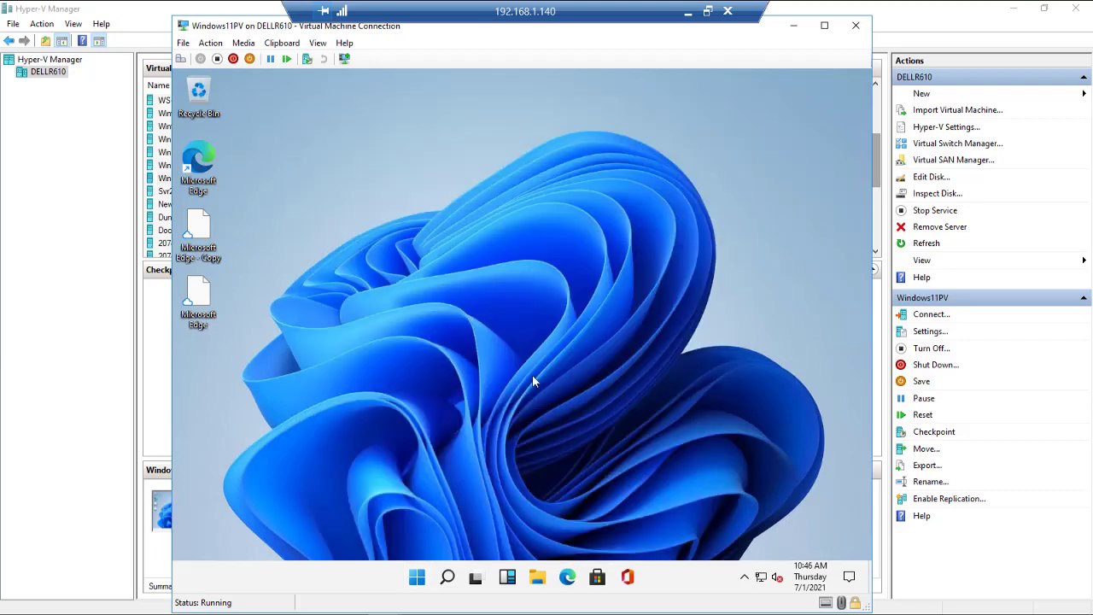